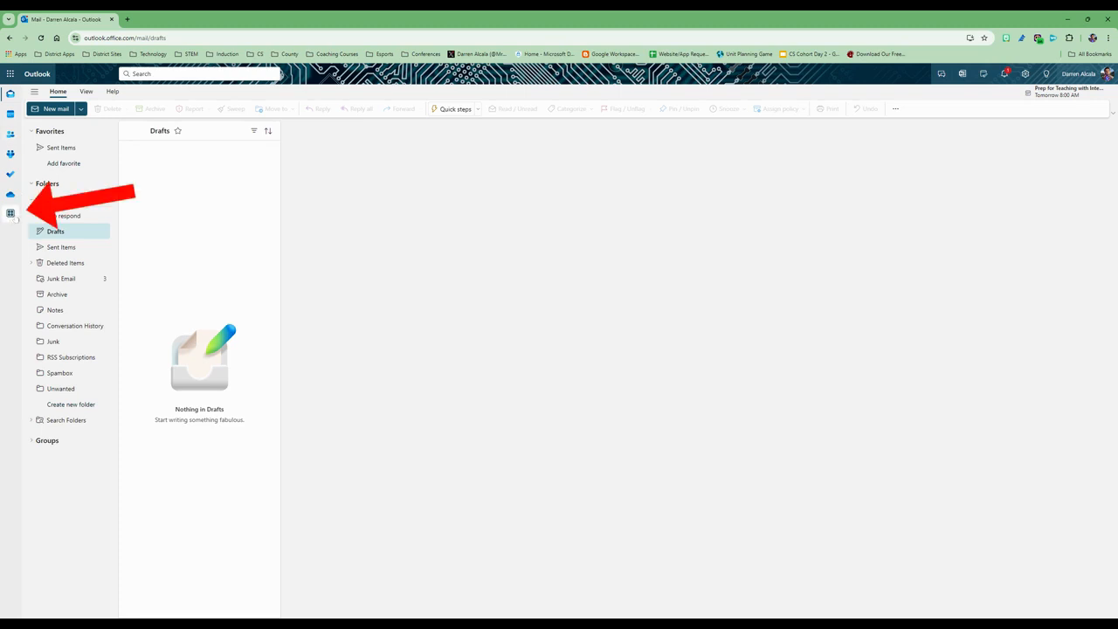
Open Bookings from the Outlook apps and start creating a shared booking page from scratch.
{"action": "left_click", "coordinate": [11, 214]}
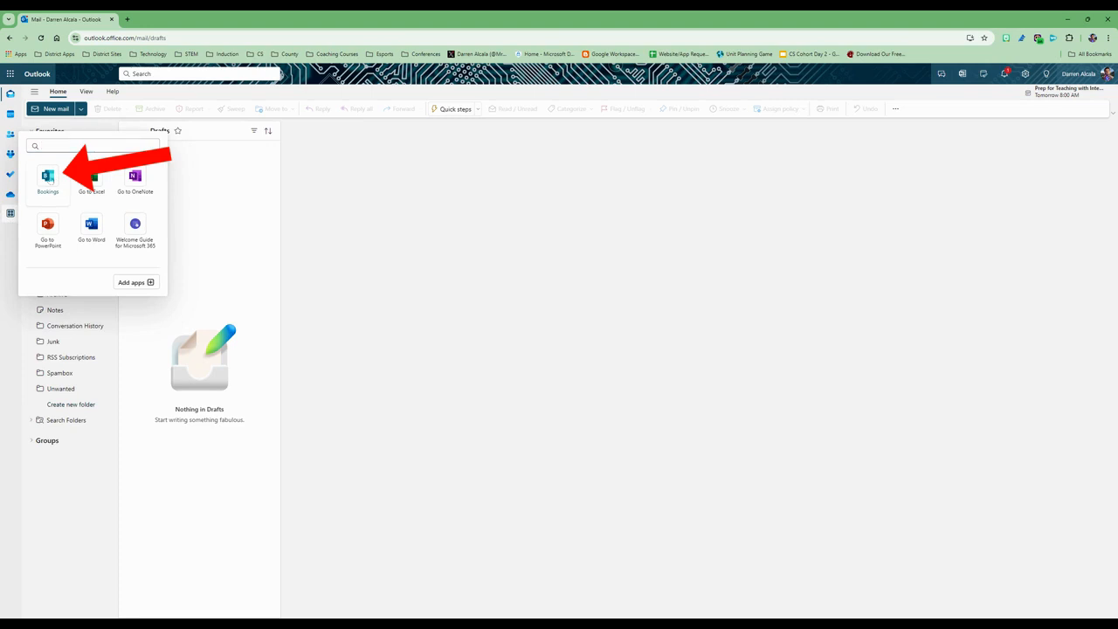
{"action": "left_click", "coordinate": [49, 180]}
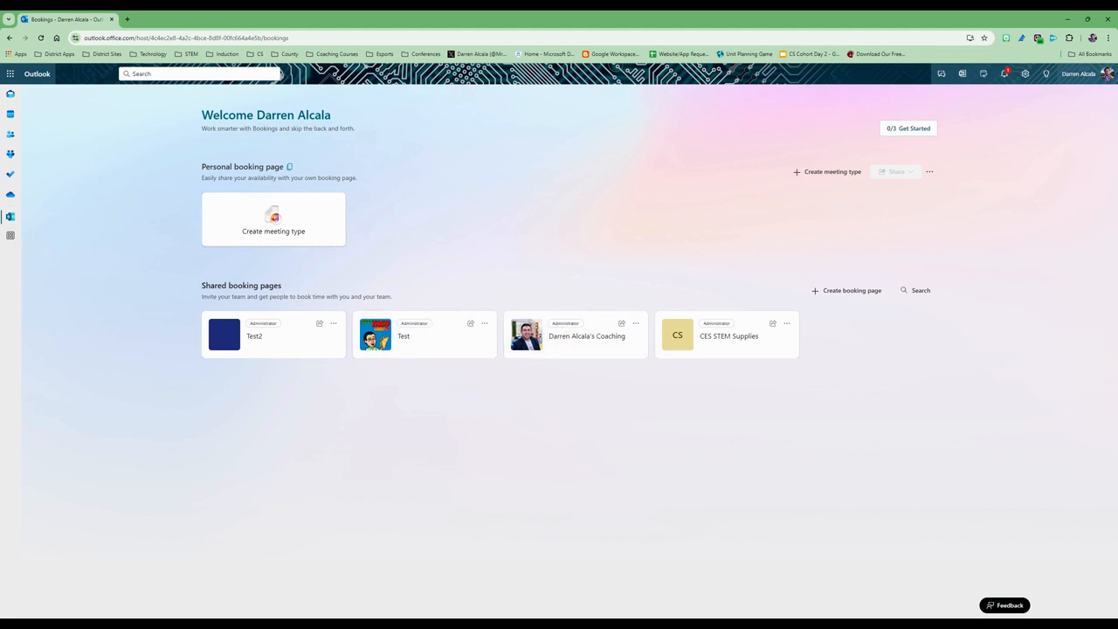
{"action": "left_click", "coordinate": [843, 291]}
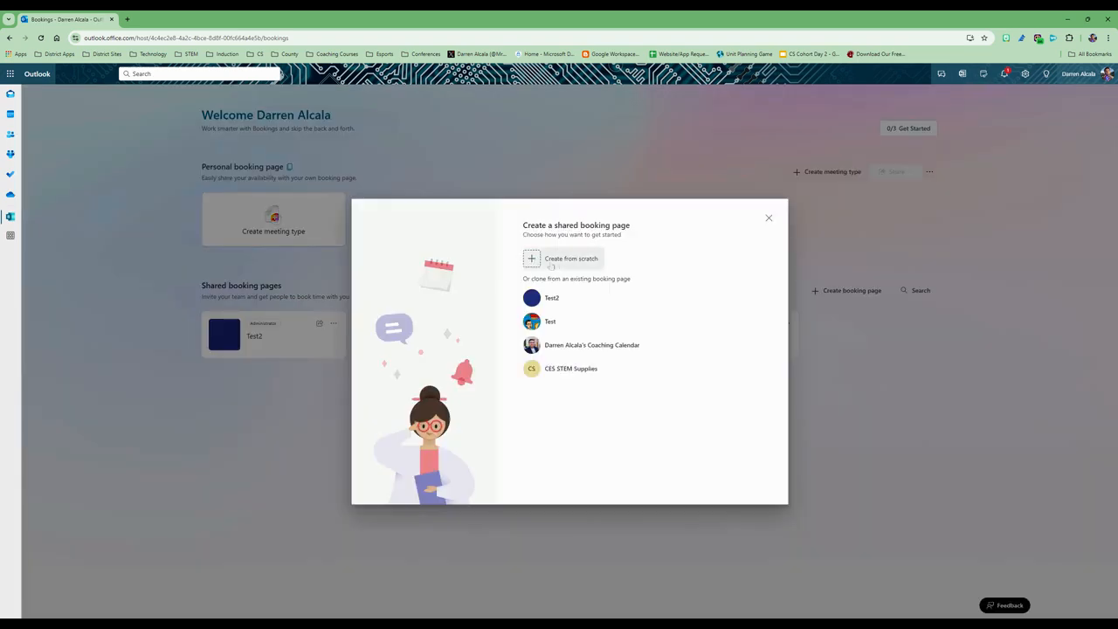
{"action": "left_click", "coordinate": [551, 266]}
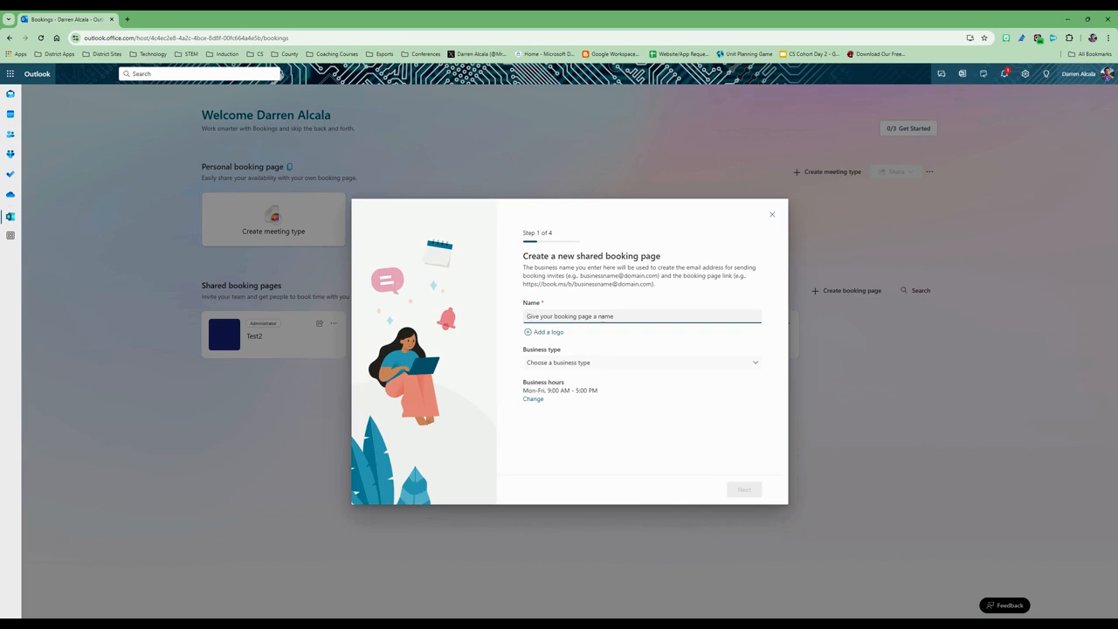
Name the booking page with the teacher's name followed by "Parent Conference Schedule" and set the business type to Education.
{"action": "type", "text": "Mr. Alcala's "}
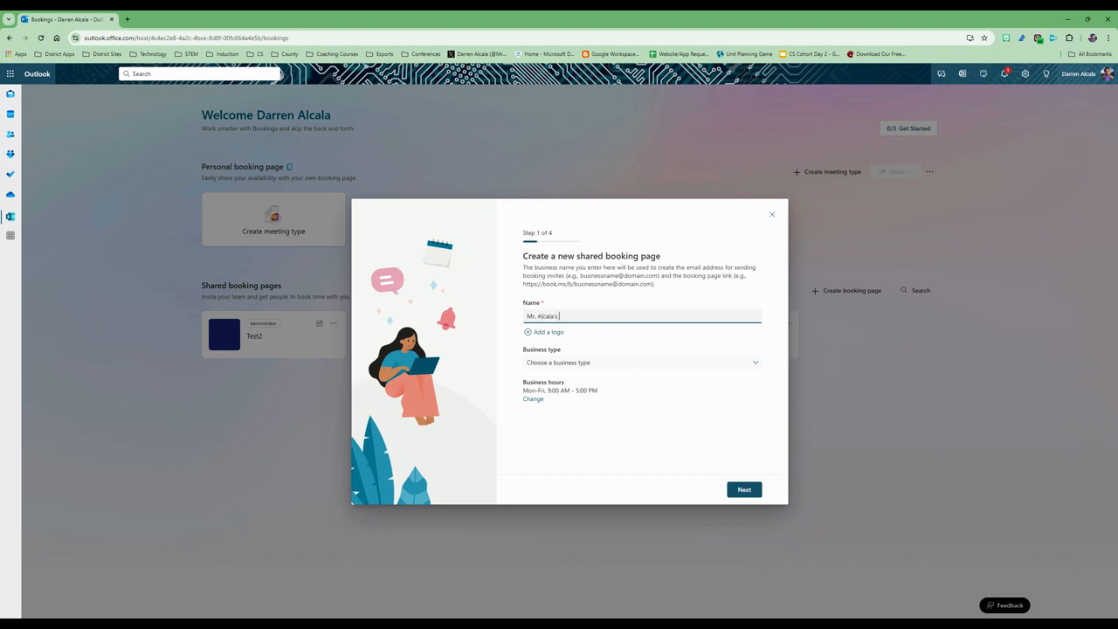
{"action": "type", "text": "Parent Conference Schedule"}
{"action": "left_click", "coordinate": [561, 362]}
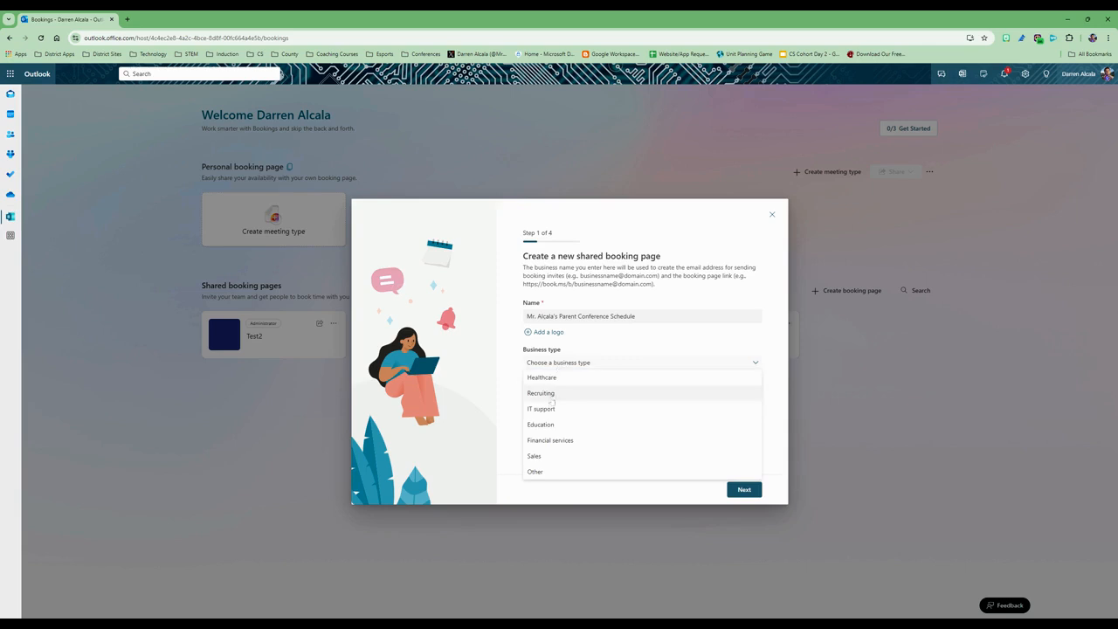
{"action": "left_click", "coordinate": [547, 424]}
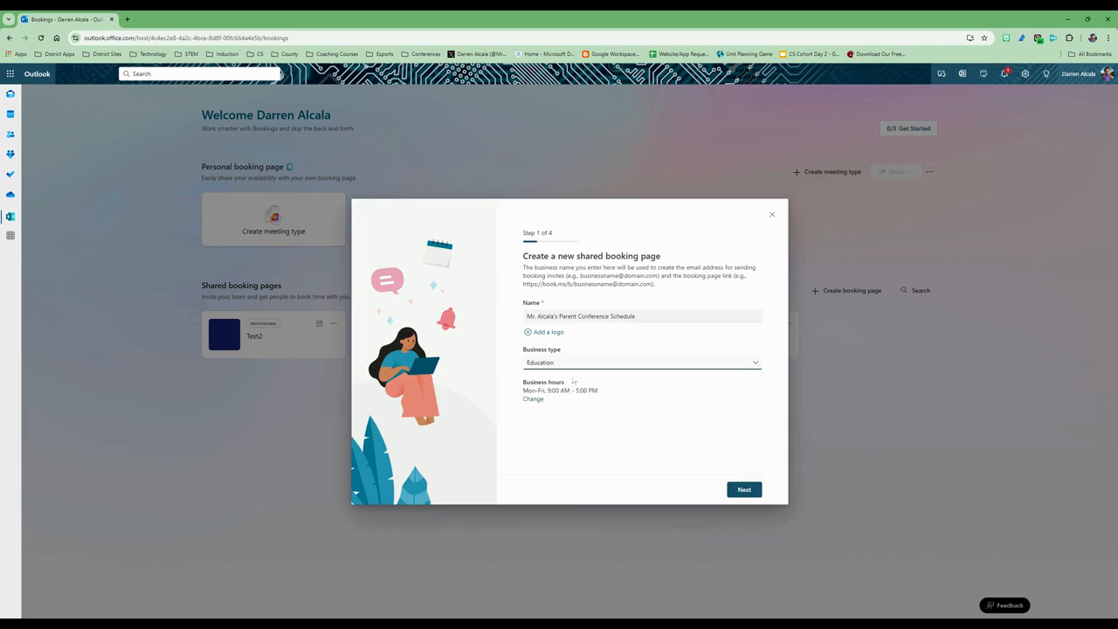
Set the booking page's business hours to 8:00 AM to 3:00 PM.
{"action": "left_click", "coordinate": [533, 399]}
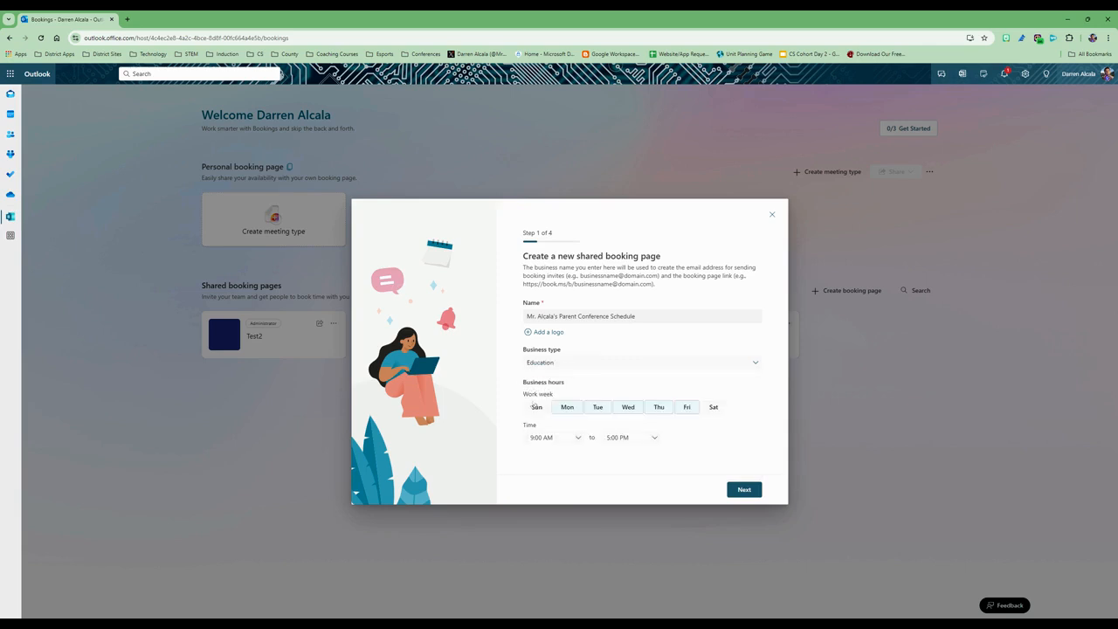
{"action": "left_click", "coordinate": [577, 437]}
{"action": "left_click", "coordinate": [572, 449]}
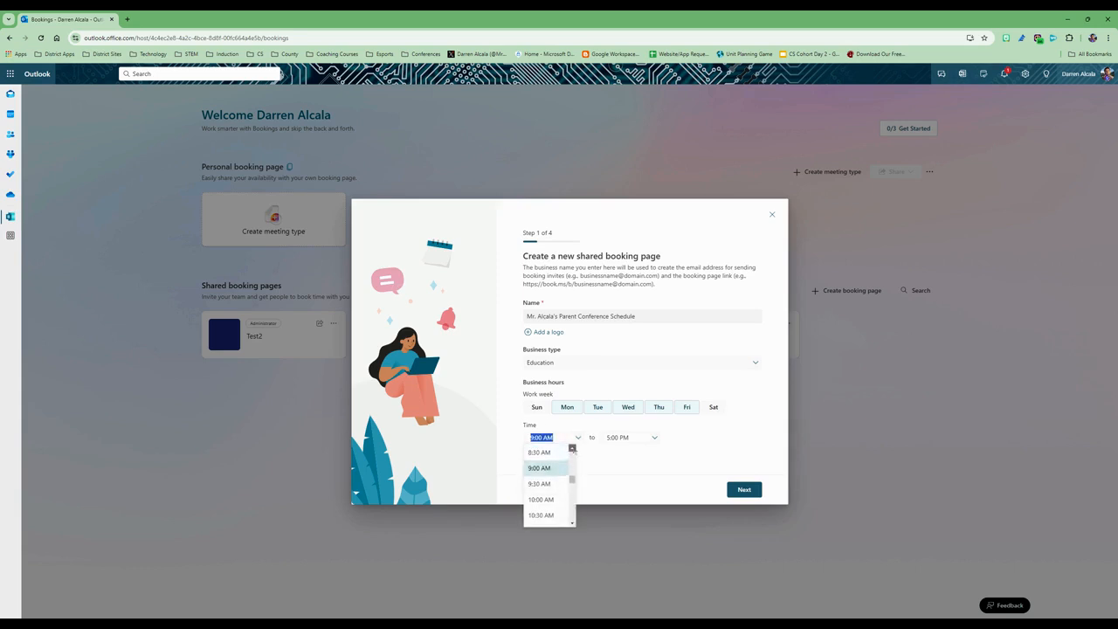
{"action": "left_click", "coordinate": [572, 449]}
{"action": "left_click", "coordinate": [572, 449]}
{"action": "left_click", "coordinate": [554, 475]}
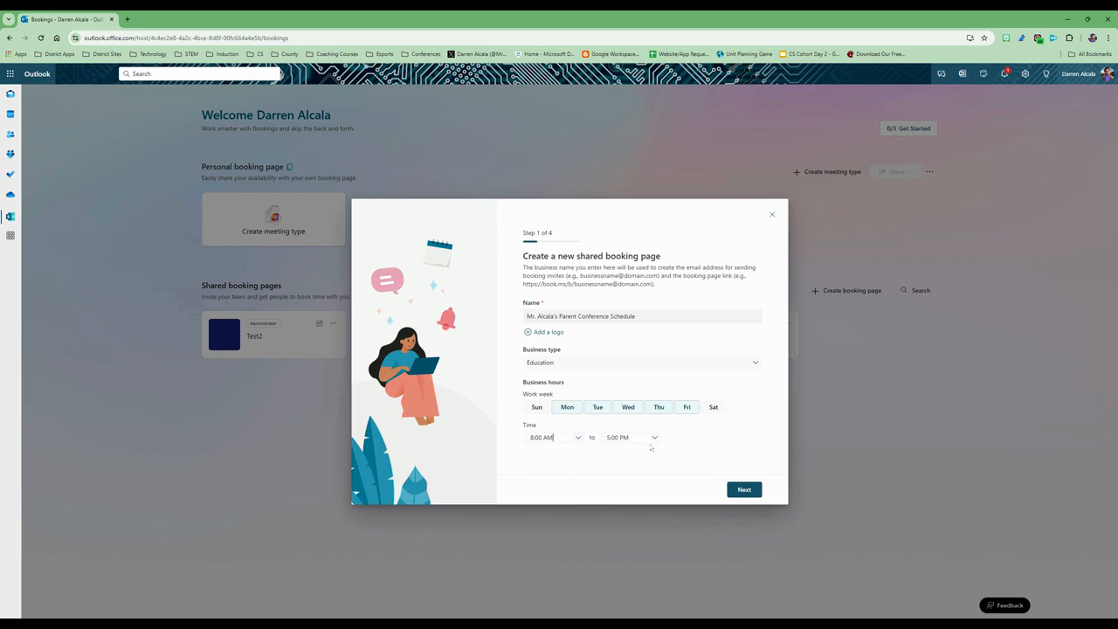
{"action": "left_click", "coordinate": [655, 438]}
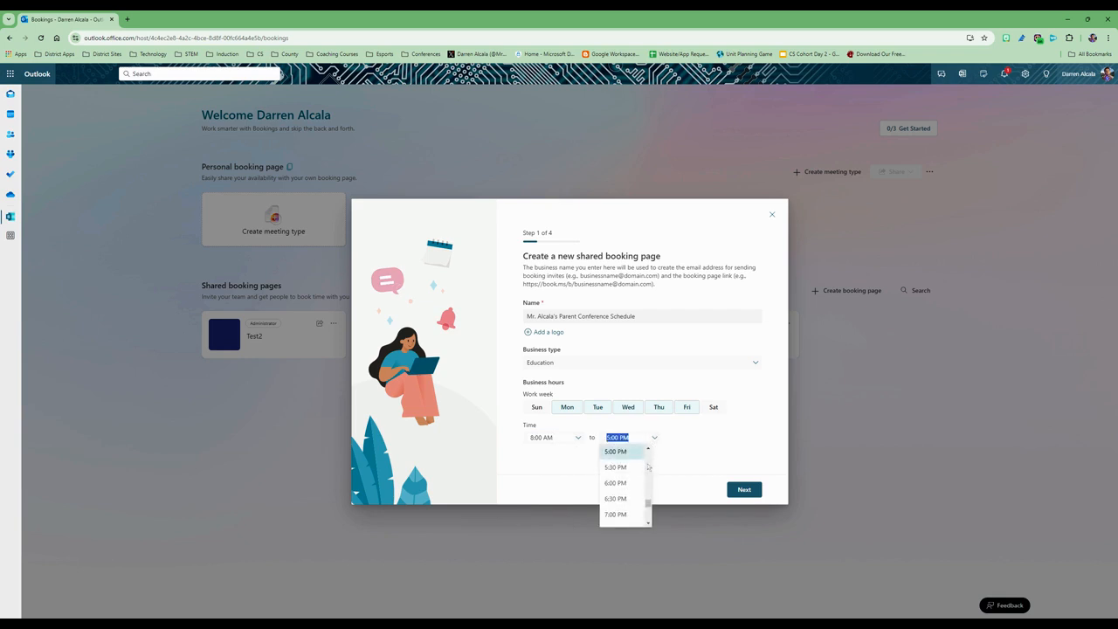
{"action": "left_click", "coordinate": [649, 467]}
{"action": "left_click", "coordinate": [625, 462]}
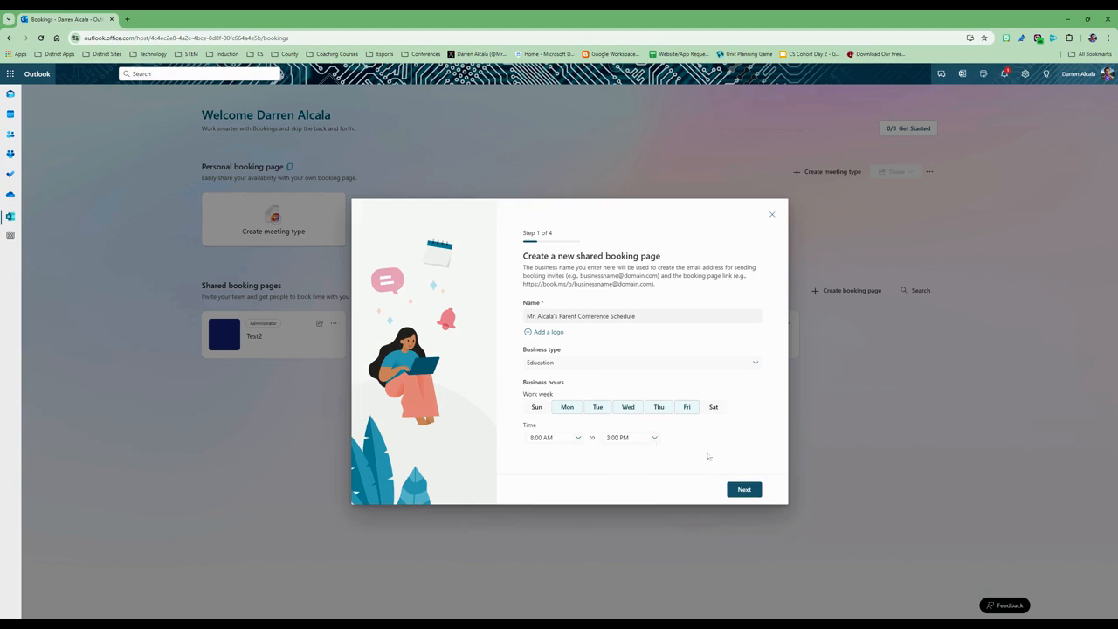
Accept the default staff and service, allow Anyone to book appointments, and create and open the booking page.
{"action": "left_click", "coordinate": [744, 490]}
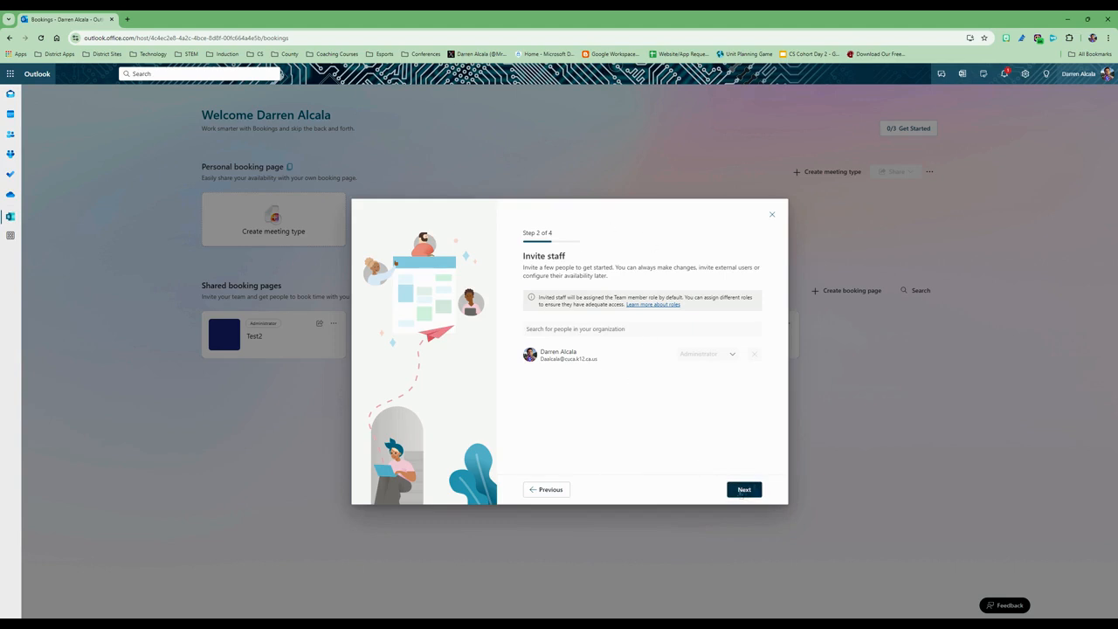
{"action": "left_click", "coordinate": [743, 490]}
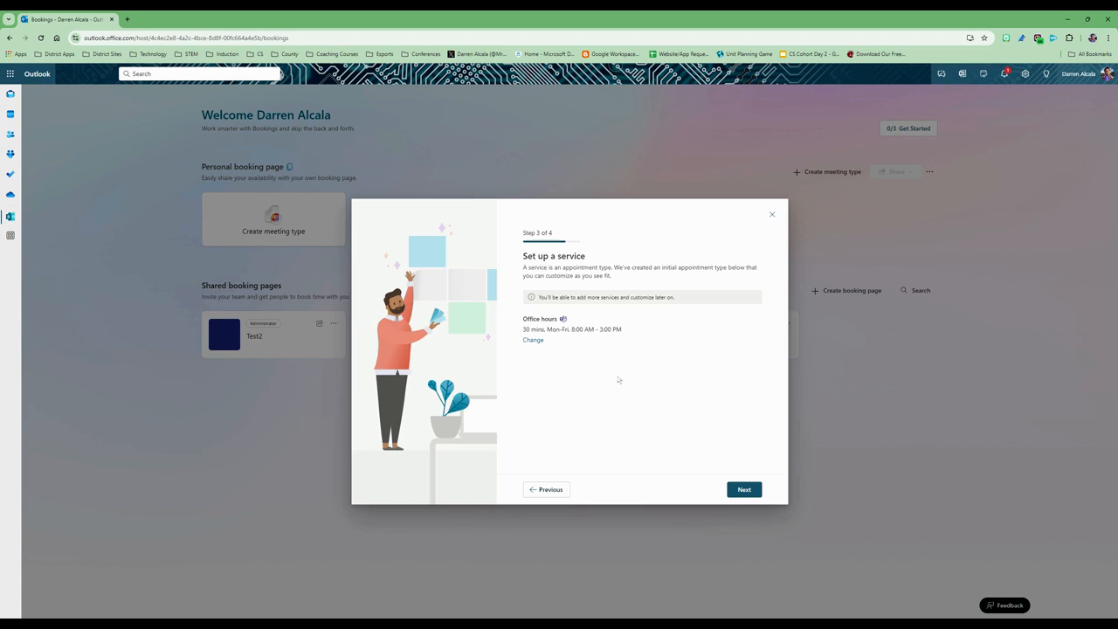
{"action": "left_click", "coordinate": [745, 491]}
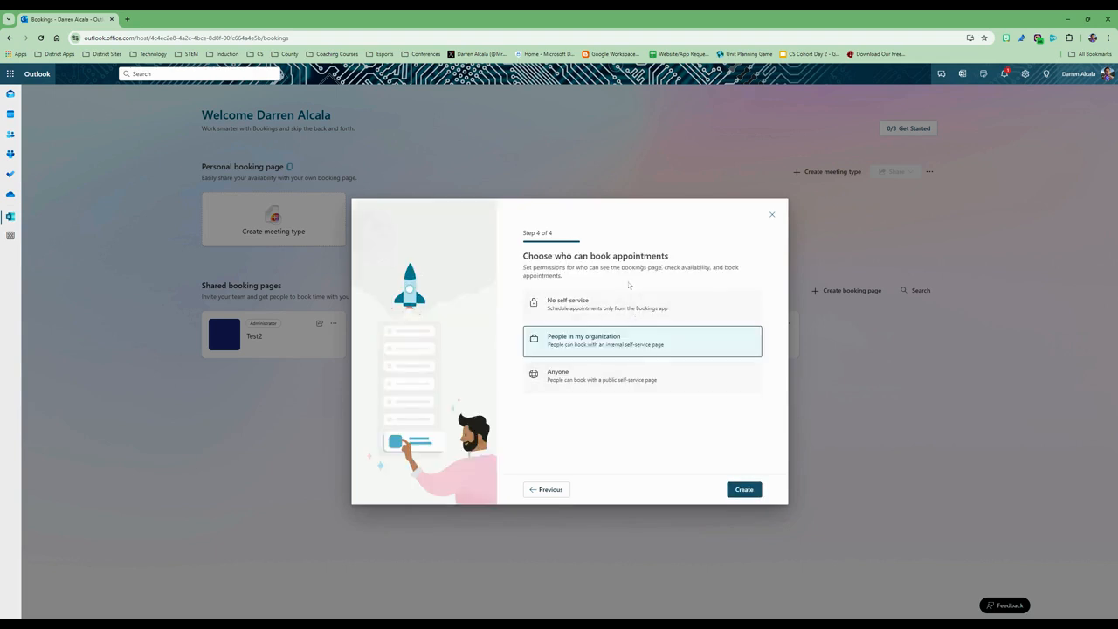
{"action": "left_click", "coordinate": [597, 382]}
{"action": "left_click", "coordinate": [743, 491]}
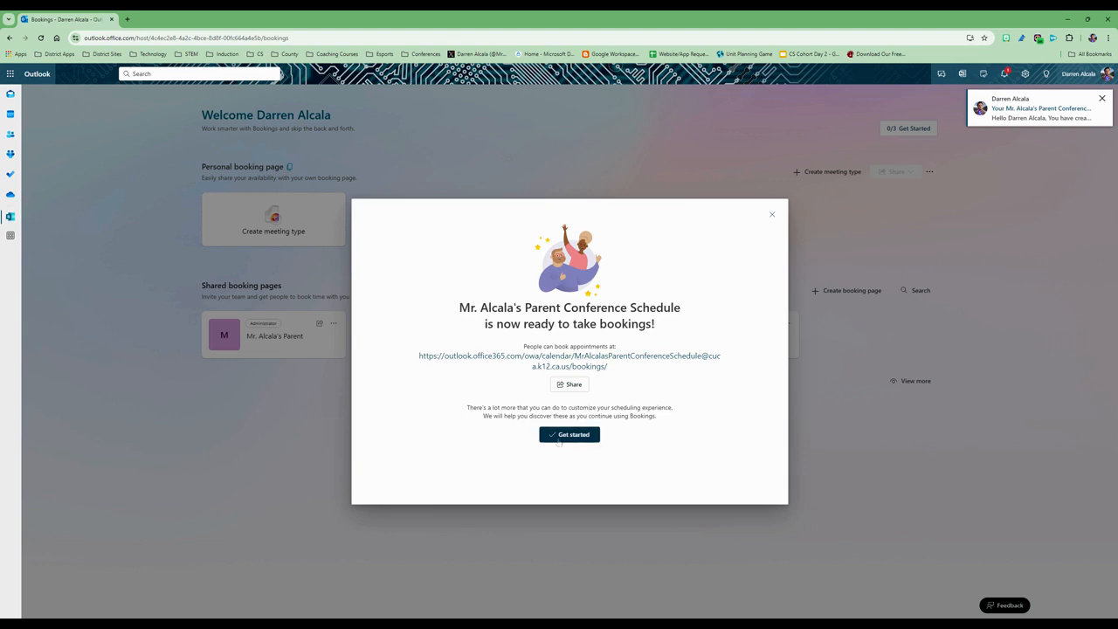
{"action": "left_click", "coordinate": [560, 436]}
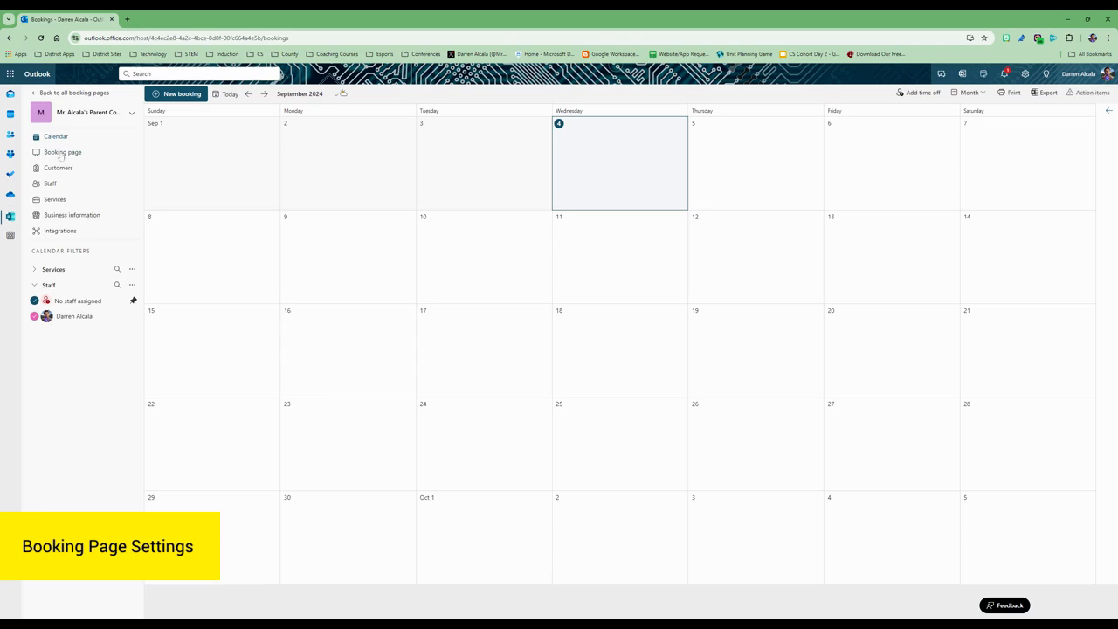
In the booking page's default scheduling policy, set the time increments to 20 minutes and the minimum lead time to 12 hours.
{"action": "left_click", "coordinate": [63, 154]}
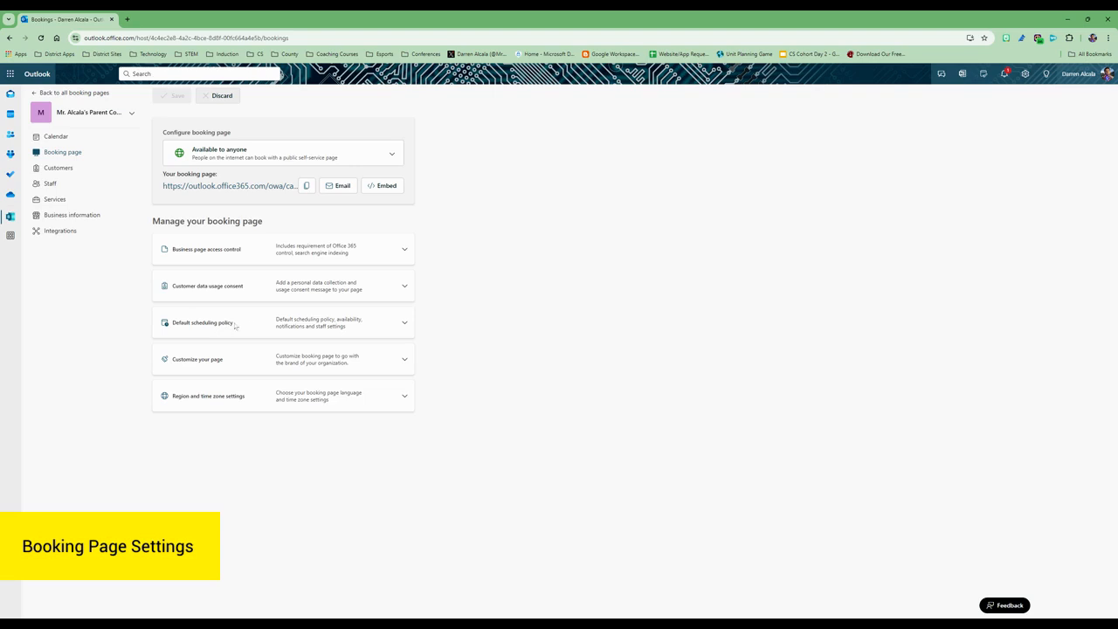
{"action": "left_click", "coordinate": [406, 325]}
{"action": "scroll", "coordinate": [400, 393], "scroll_direction": "down", "scroll_amount": 1}
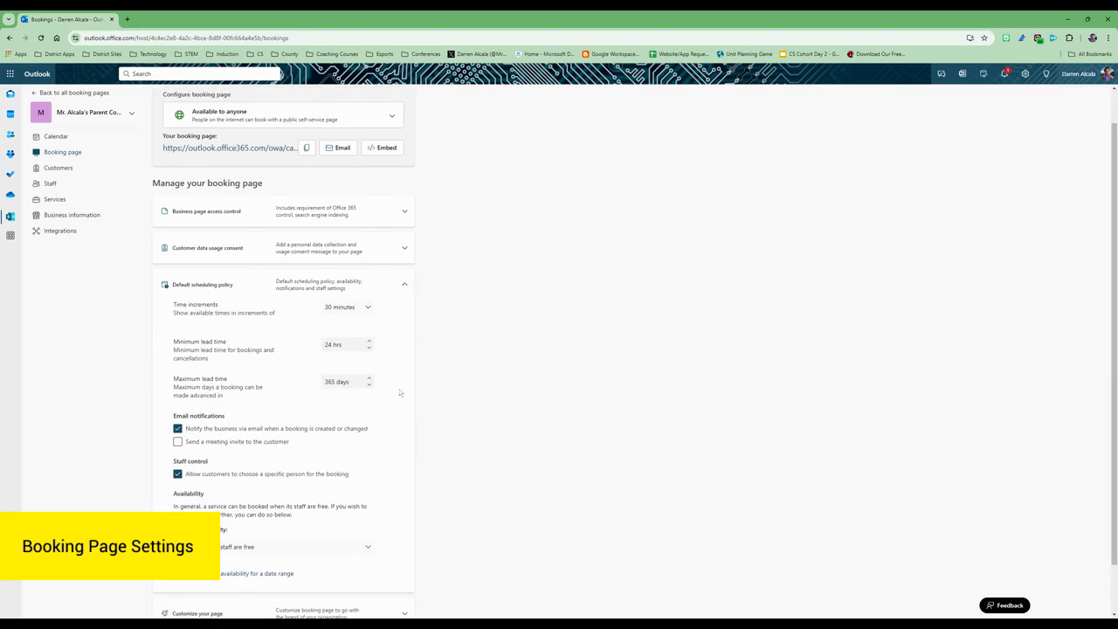
{"action": "scroll", "coordinate": [400, 393], "scroll_direction": "down", "scroll_amount": 1}
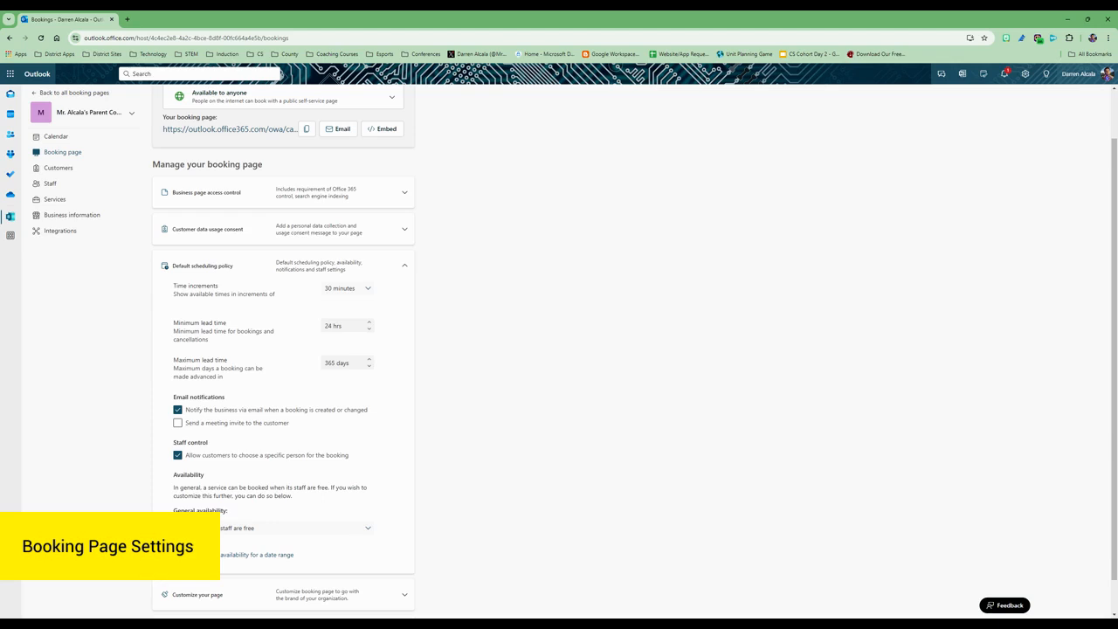
{"action": "left_click", "coordinate": [342, 293]}
{"action": "left_click", "coordinate": [337, 349]}
{"action": "left_click", "coordinate": [296, 309]}
{"action": "left_click", "coordinate": [344, 328]}
{"action": "triple_click", "coordinate": [333, 326]}
{"action": "type", "text": "12"}
Stop customers from choosing a specific person for the booking and set the general availability to Not bookable.
{"action": "scroll", "coordinate": [289, 395], "scroll_direction": "down", "scroll_amount": 1}
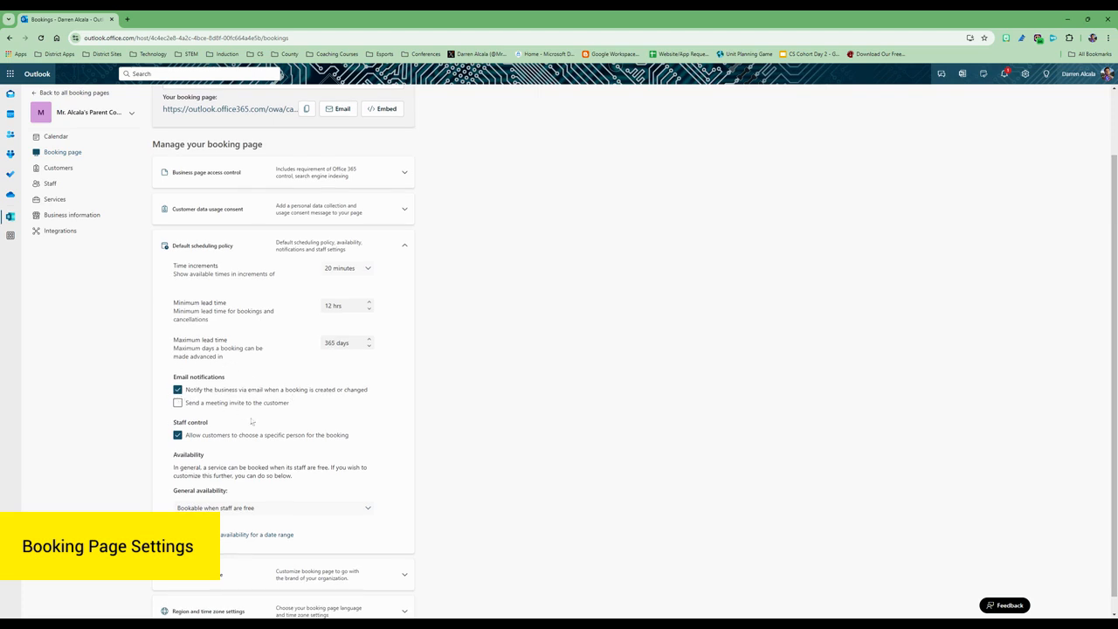
{"action": "scroll", "coordinate": [251, 421], "scroll_direction": "down", "scroll_amount": 1}
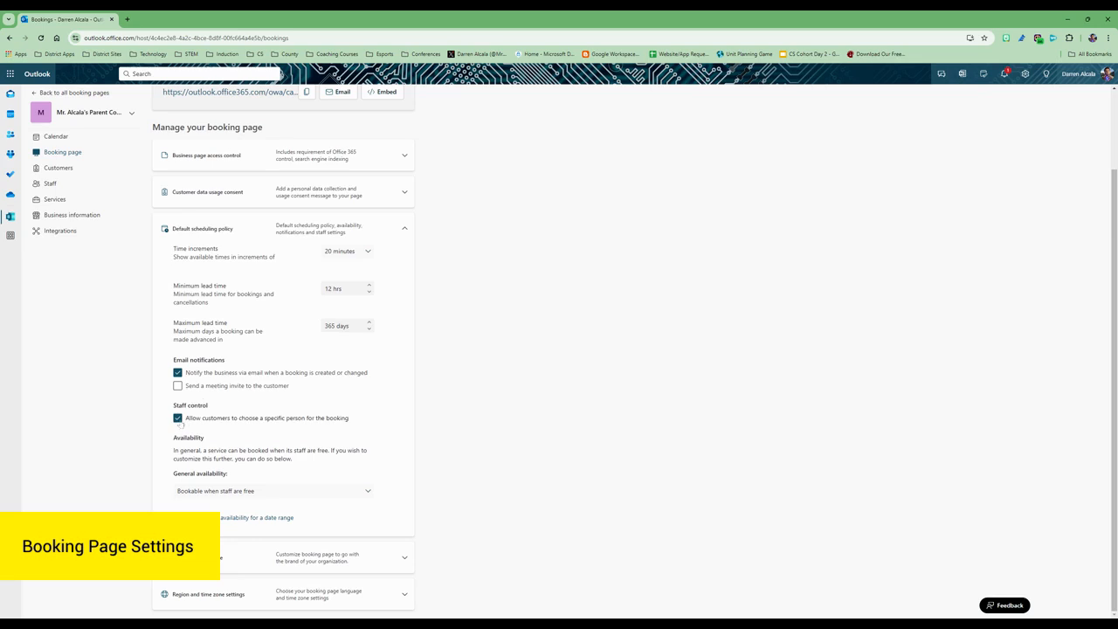
{"action": "left_click", "coordinate": [178, 418]}
{"action": "left_click", "coordinate": [249, 492]}
{"action": "left_click", "coordinate": [229, 522]}
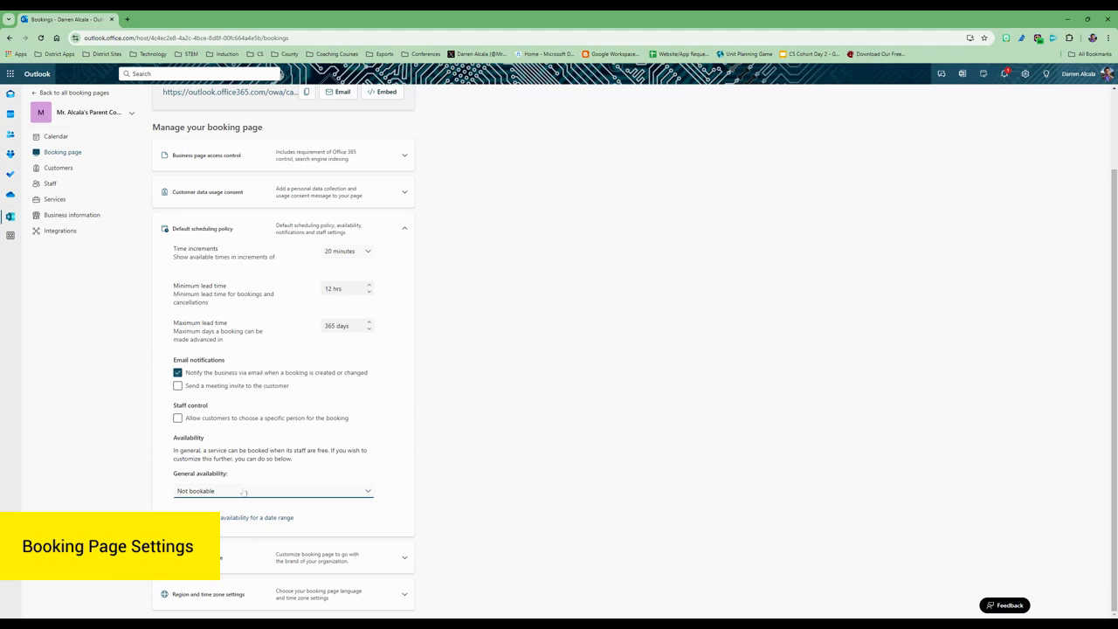
Examine the booking page's customization options and its region and time zone settings.
{"action": "left_click", "coordinate": [385, 563]}
{"action": "scroll", "coordinate": [334, 558], "scroll_direction": "down", "scroll_amount": 2}
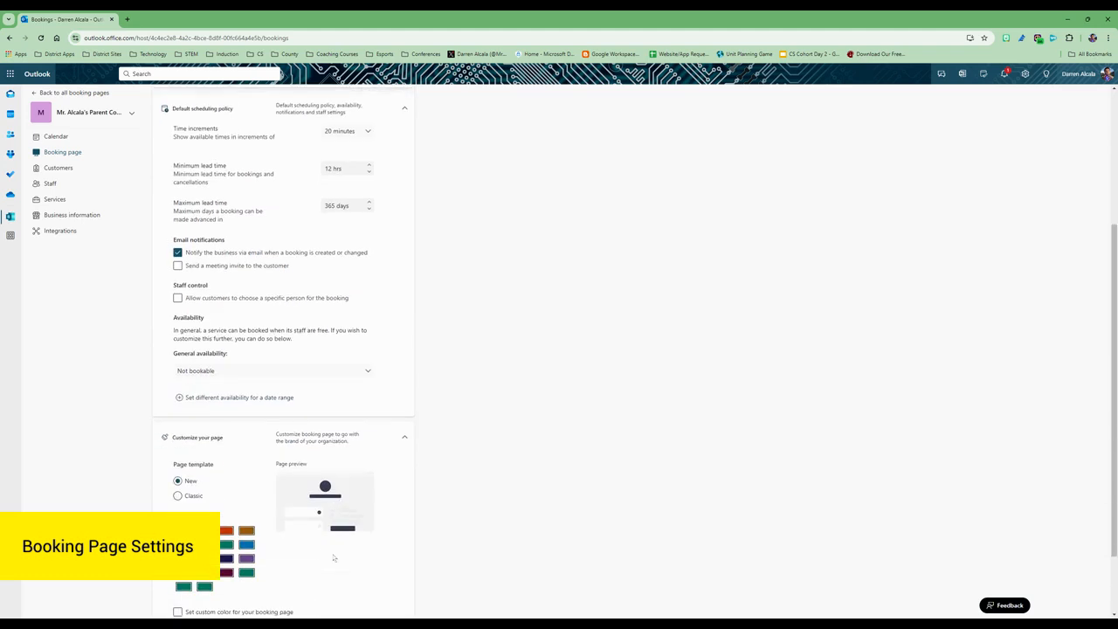
{"action": "scroll", "coordinate": [333, 558], "scroll_direction": "down", "scroll_amount": 1}
{"action": "scroll", "coordinate": [304, 476], "scroll_direction": "down", "scroll_amount": 1}
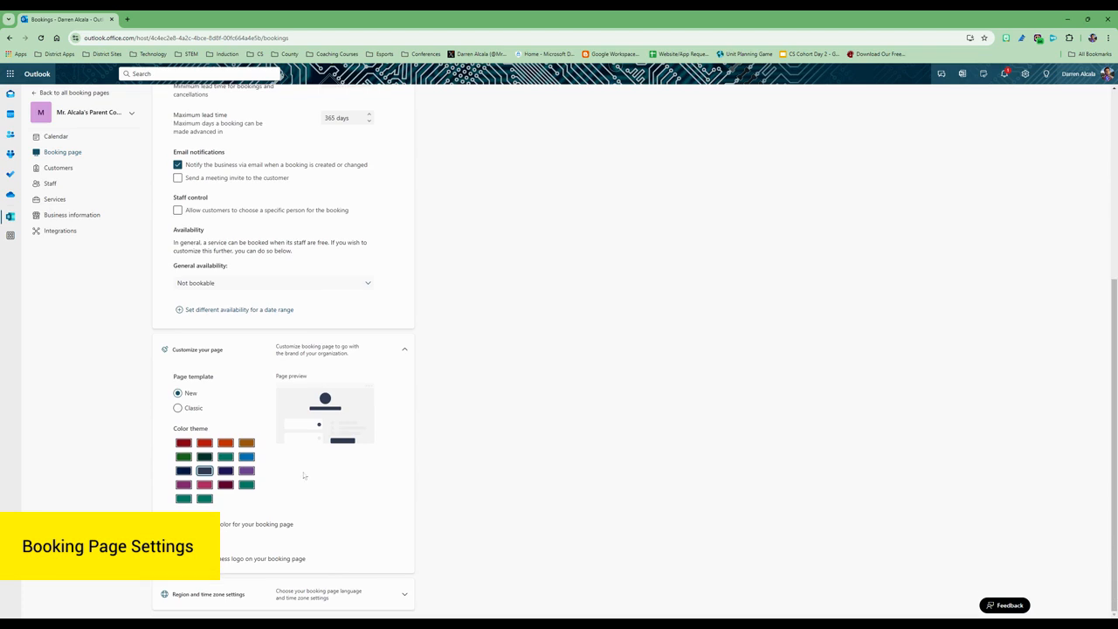
{"action": "left_click", "coordinate": [404, 595]}
{"action": "scroll", "coordinate": [335, 509], "scroll_direction": "down", "scroll_amount": 1}
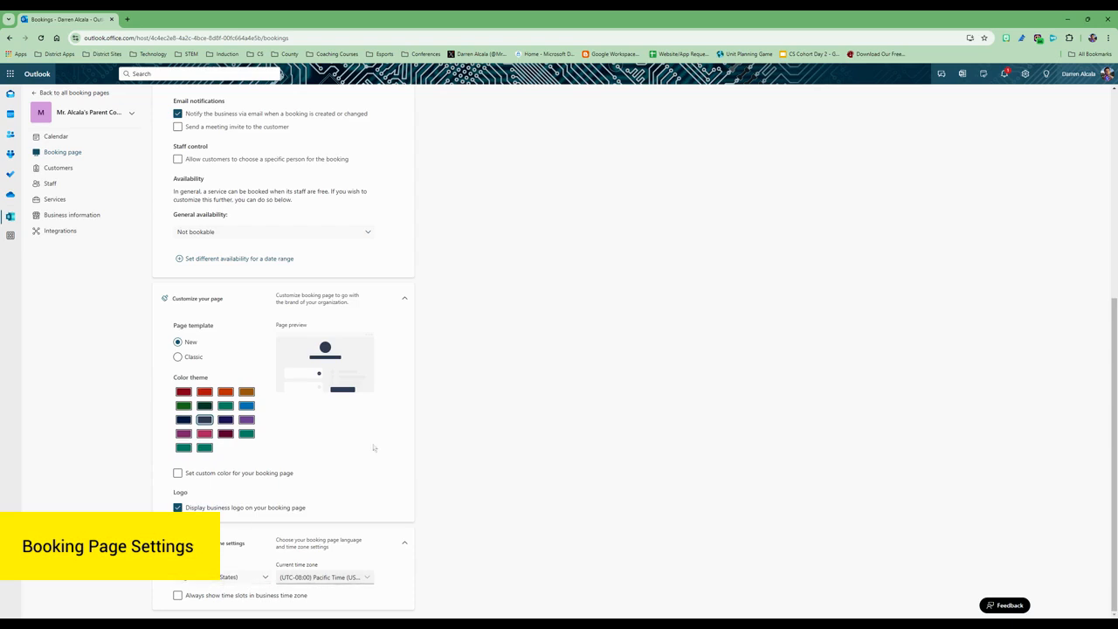
Save the changed booking page settings.
{"action": "scroll", "coordinate": [361, 300], "scroll_direction": "up", "scroll_amount": 5}
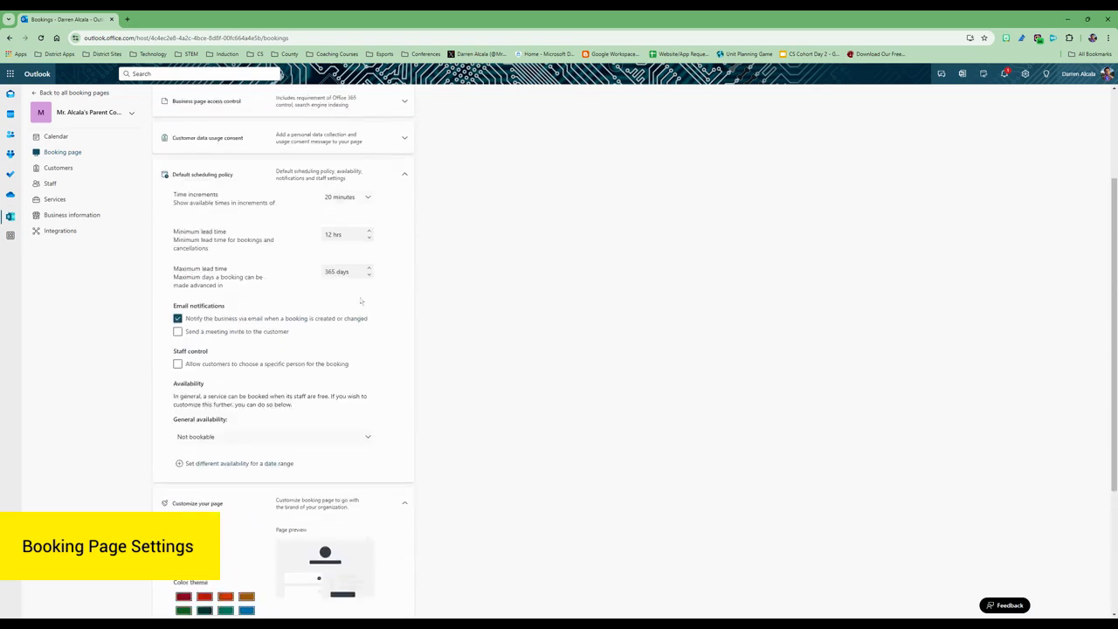
{"action": "scroll", "coordinate": [361, 300], "scroll_direction": "down", "scroll_amount": 3}
{"action": "scroll", "coordinate": [360, 300], "scroll_direction": "up", "scroll_amount": 3}
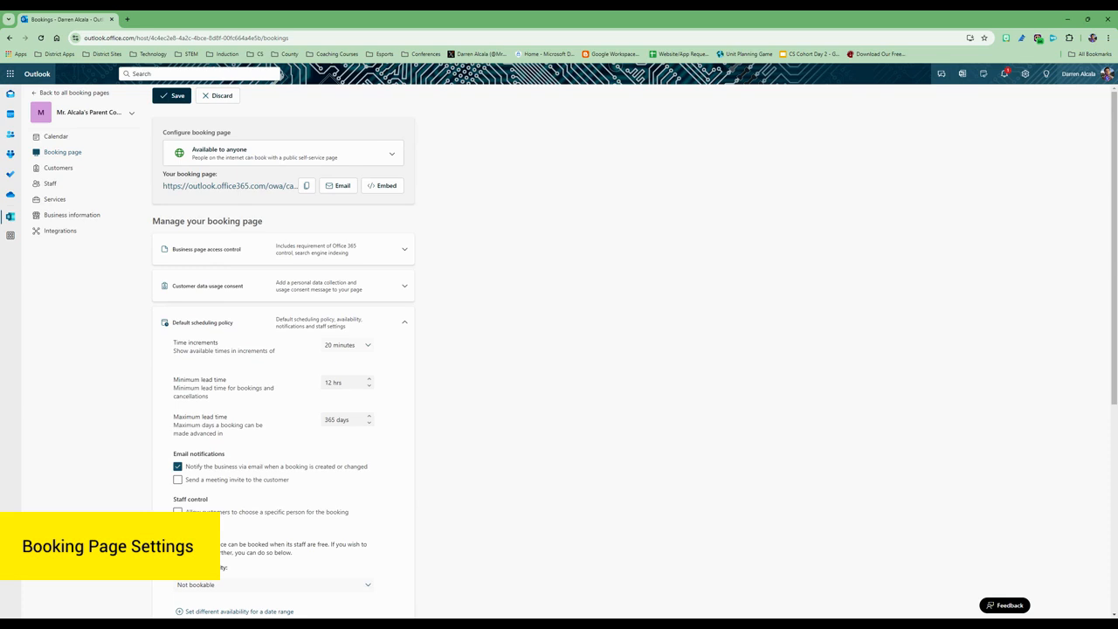
{"action": "left_click", "coordinate": [174, 97]}
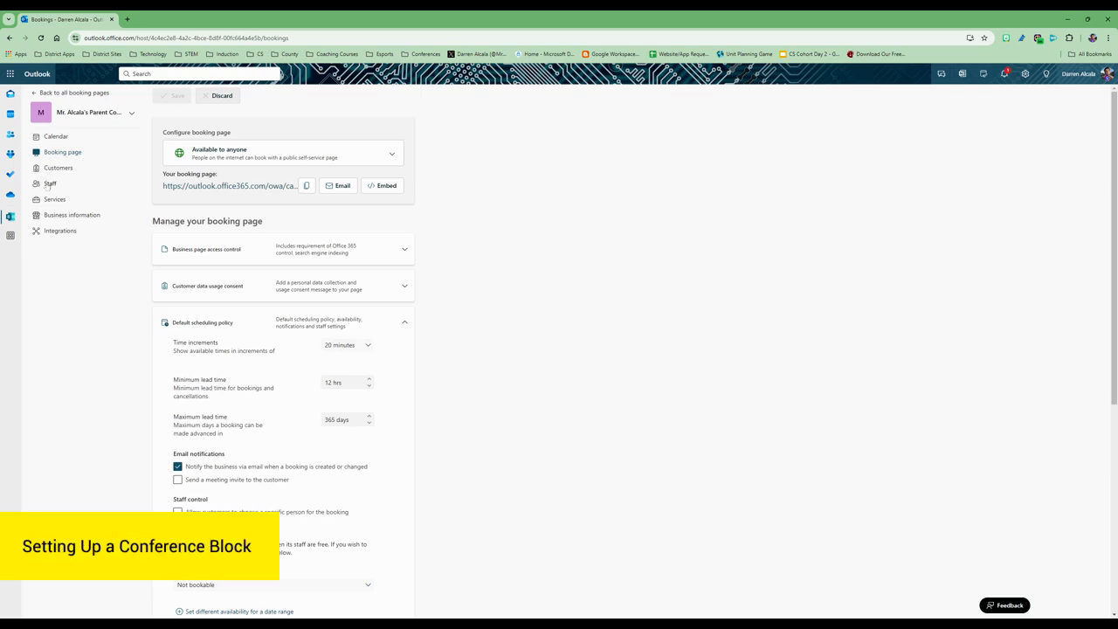
Open the Office hours service for editing and rename it to "Conference with" followed by the teacher's name.
{"action": "left_click", "coordinate": [50, 182]}
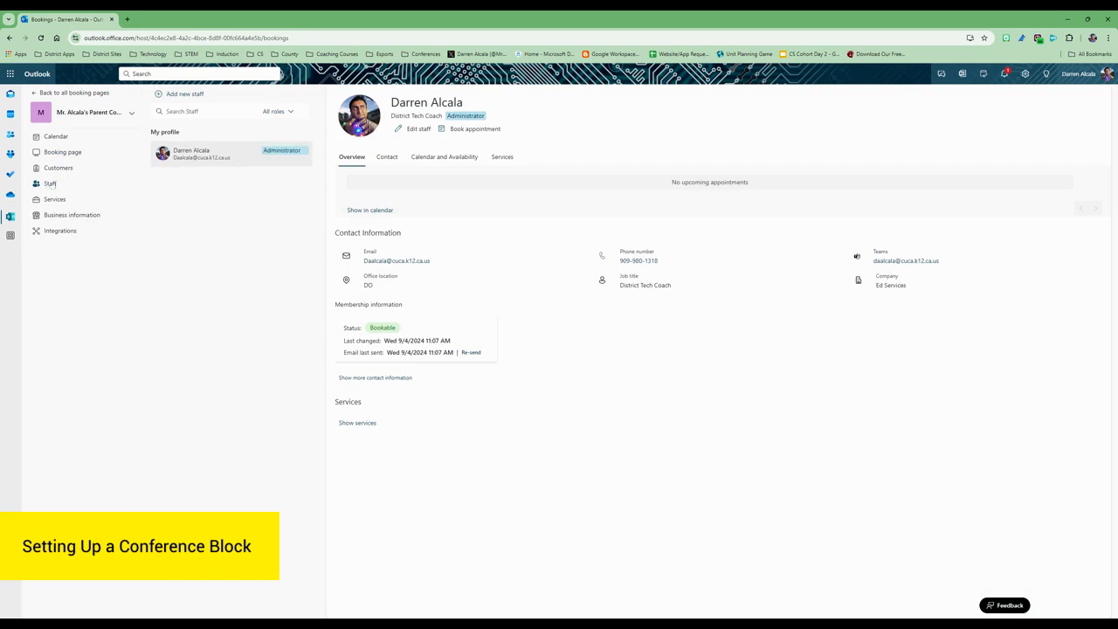
{"action": "left_click", "coordinate": [54, 200]}
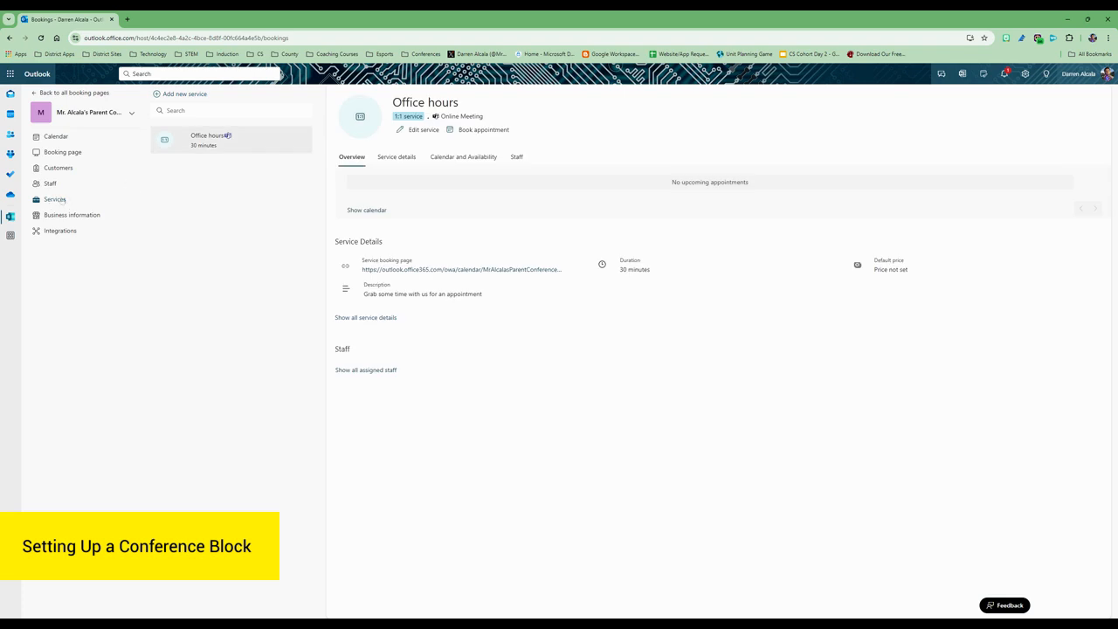
{"action": "mouse_move", "coordinate": [218, 144]}
{"action": "left_click", "coordinate": [274, 140]}
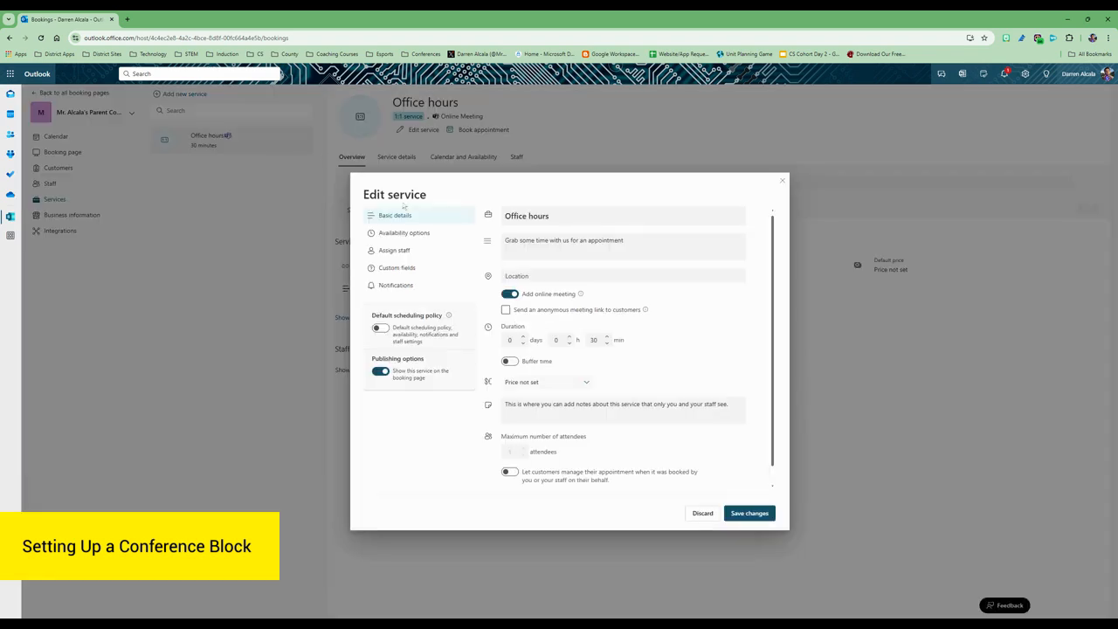
{"action": "triple_click", "coordinate": [565, 217]}
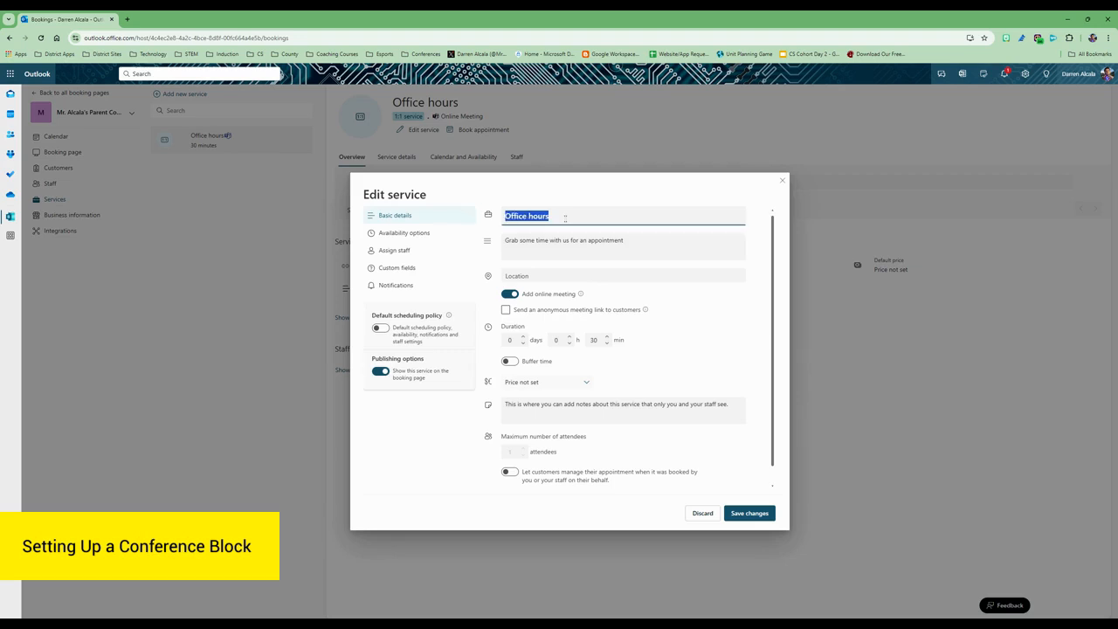
{"action": "type", "text": "Conference with Mr. Alcala"}
Replace the service description with "Let's discuss your student's progress".
{"action": "left_click", "coordinate": [563, 241]}
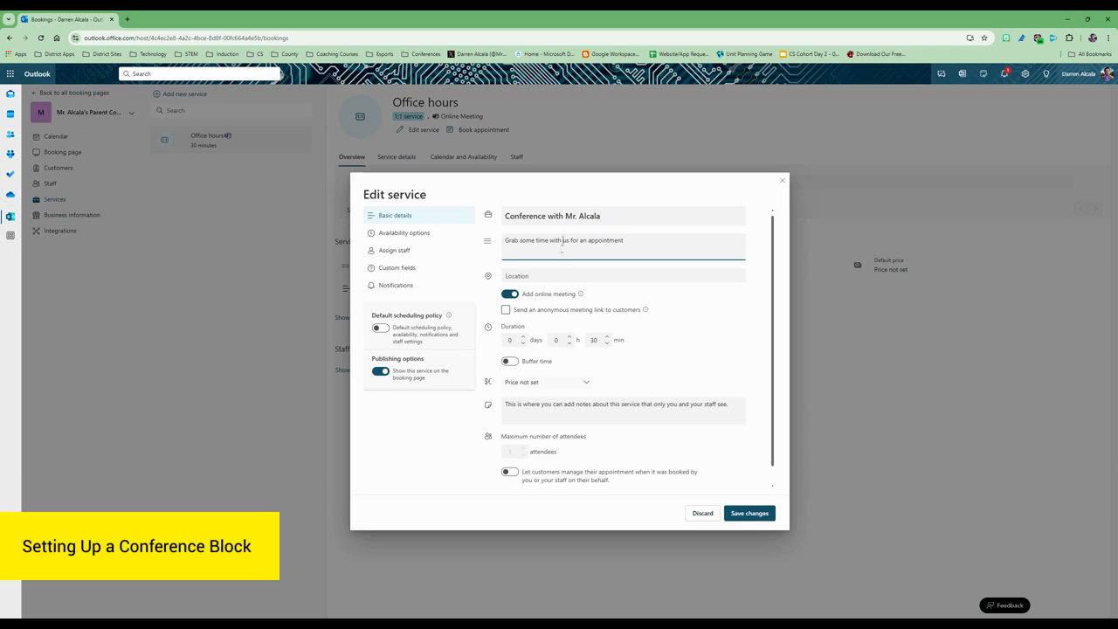
{"action": "key", "text": "ctrl+a"}
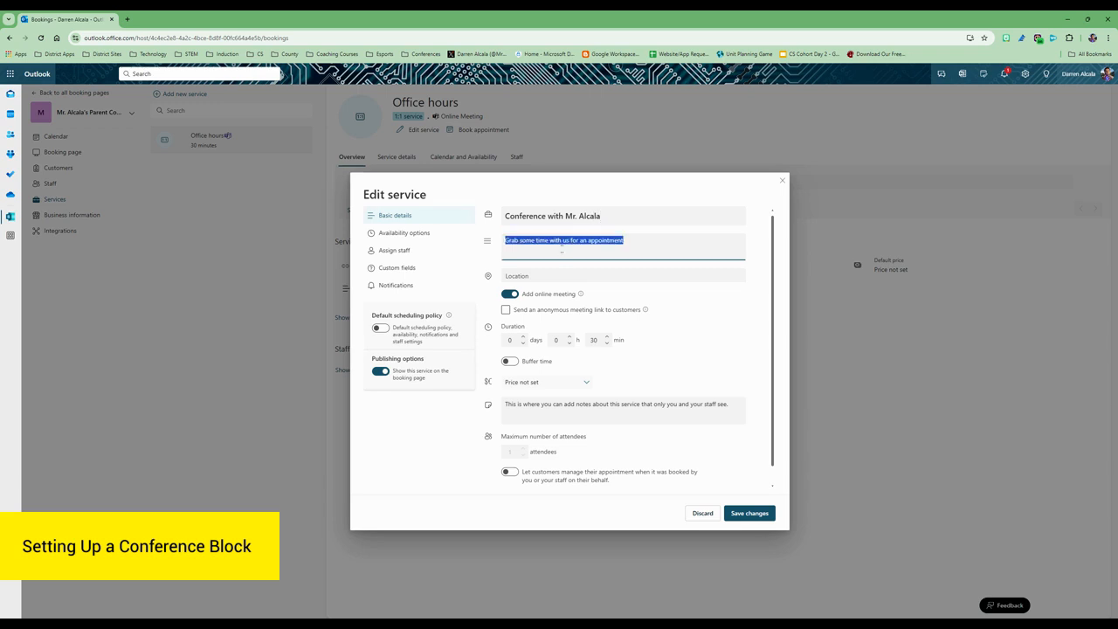
{"action": "type", "text": "Let's discuss your stude"}
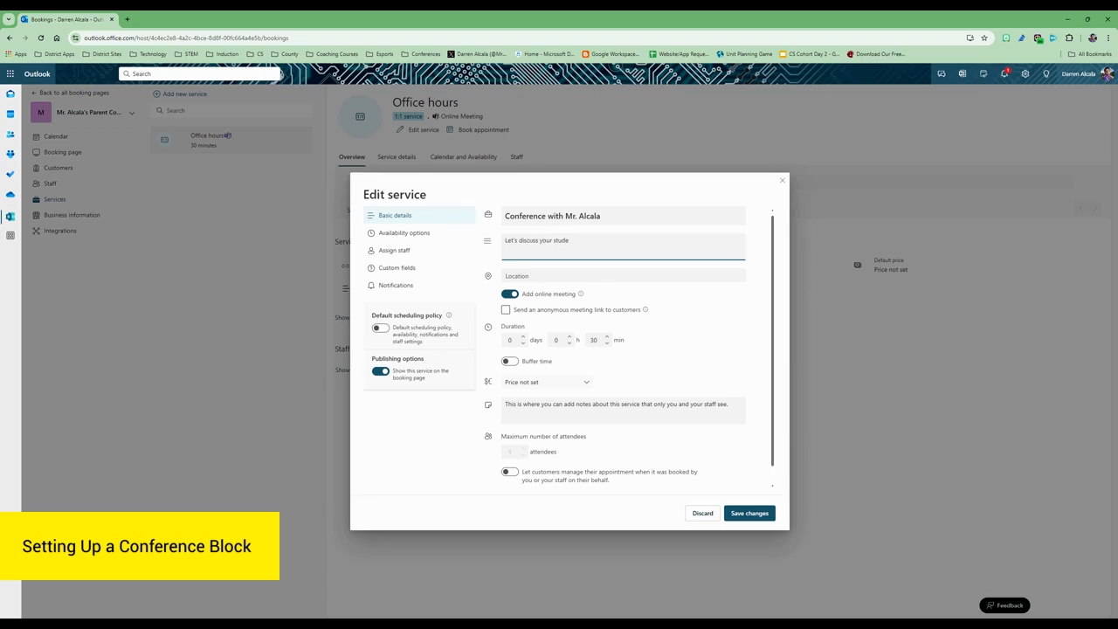
{"action": "type", "text": "nt's progress"}
Enter "Room # at Site" as the service's location.
{"action": "left_click", "coordinate": [534, 275]}
{"action": "type", "text": "R"}
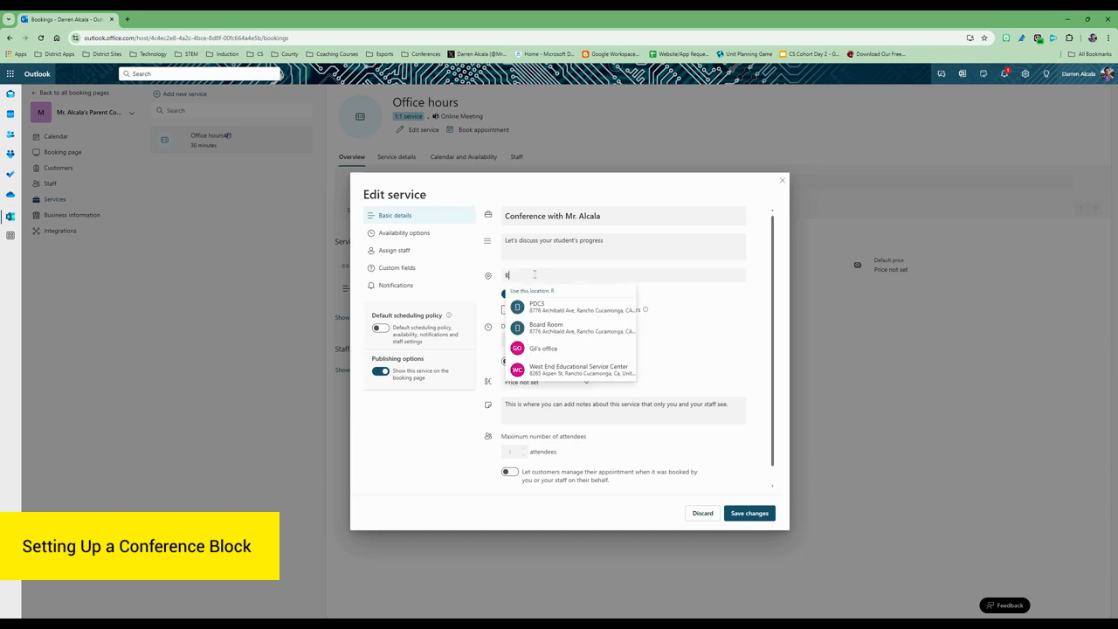
{"action": "type", "text": "oom # a"}
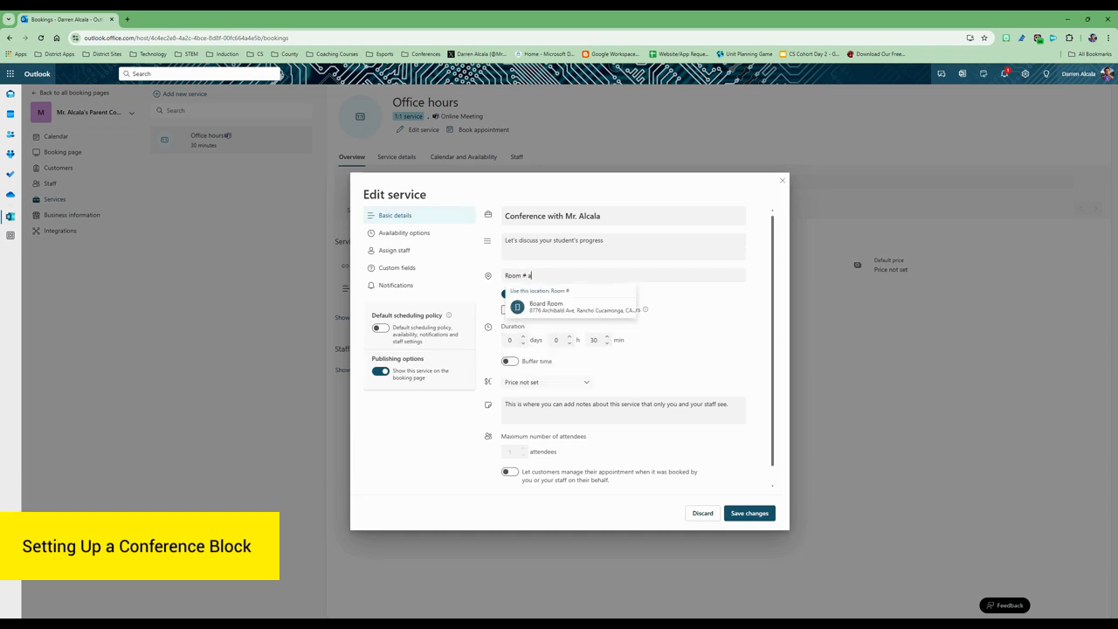
{"action": "type", "text": "t Site"}
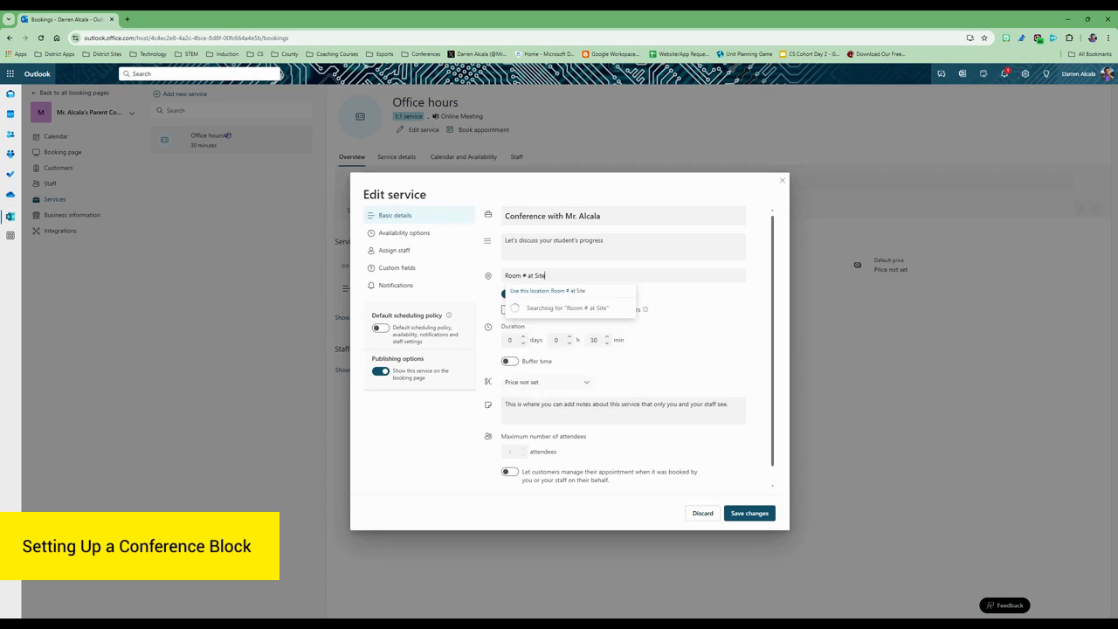
{"action": "left_click", "coordinate": [682, 294]}
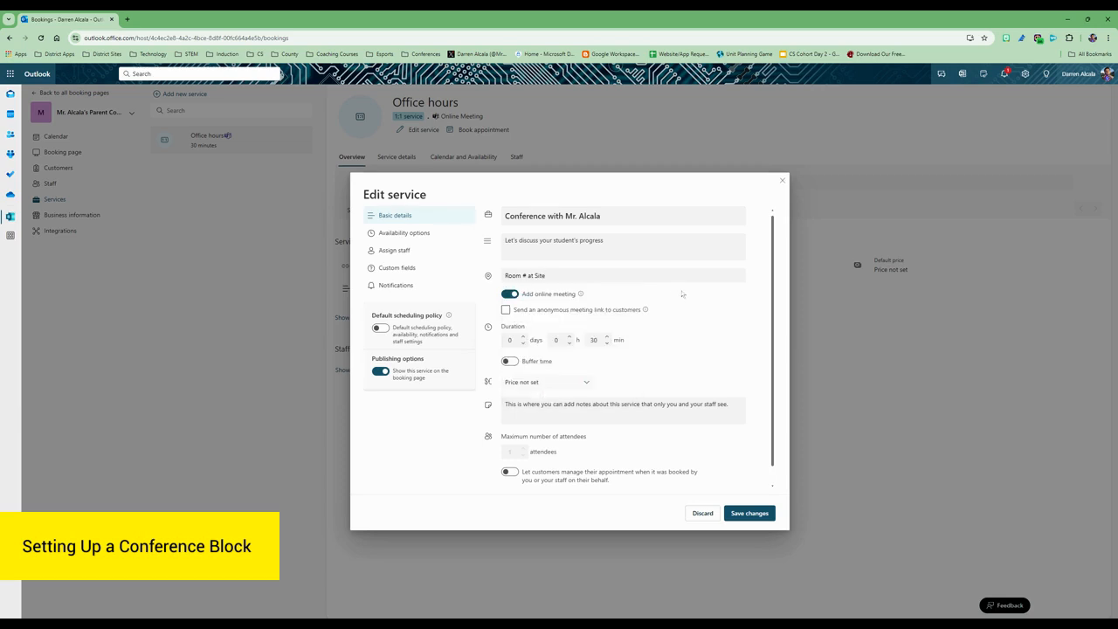
Turn off the online meeting for the service and set its duration to 20 minutes.
{"action": "left_click", "coordinate": [510, 294]}
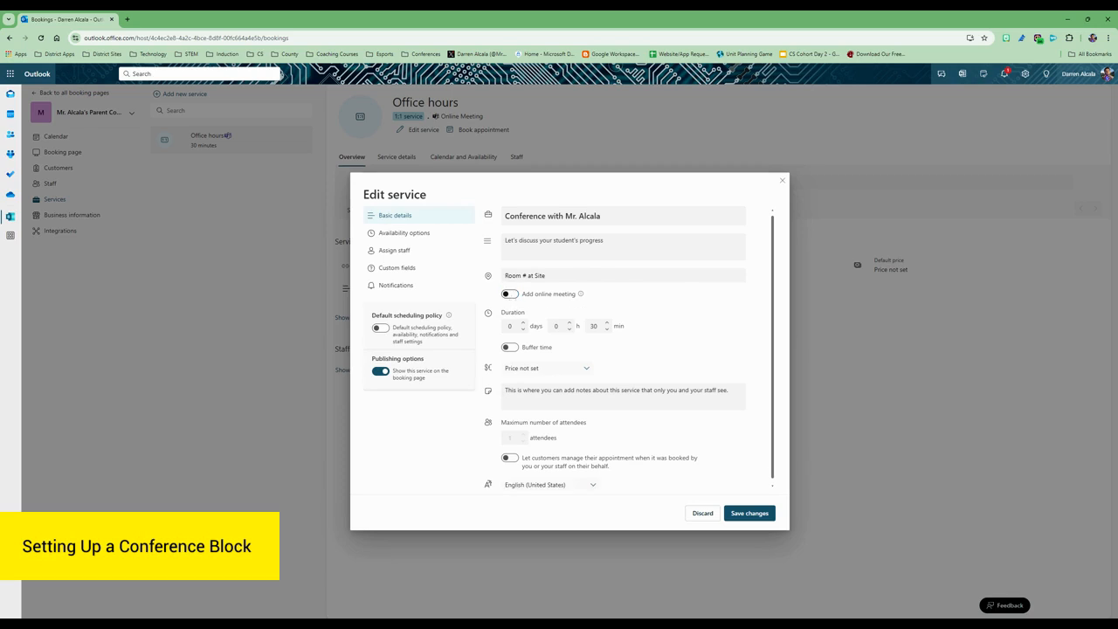
{"action": "left_click", "coordinate": [597, 326]}
{"action": "double_click", "coordinate": [595, 326]}
{"action": "type", "text": "20"}
{"action": "left_click", "coordinate": [641, 333]}
{"action": "scroll", "coordinate": [652, 358], "scroll_direction": "down", "scroll_amount": 1}
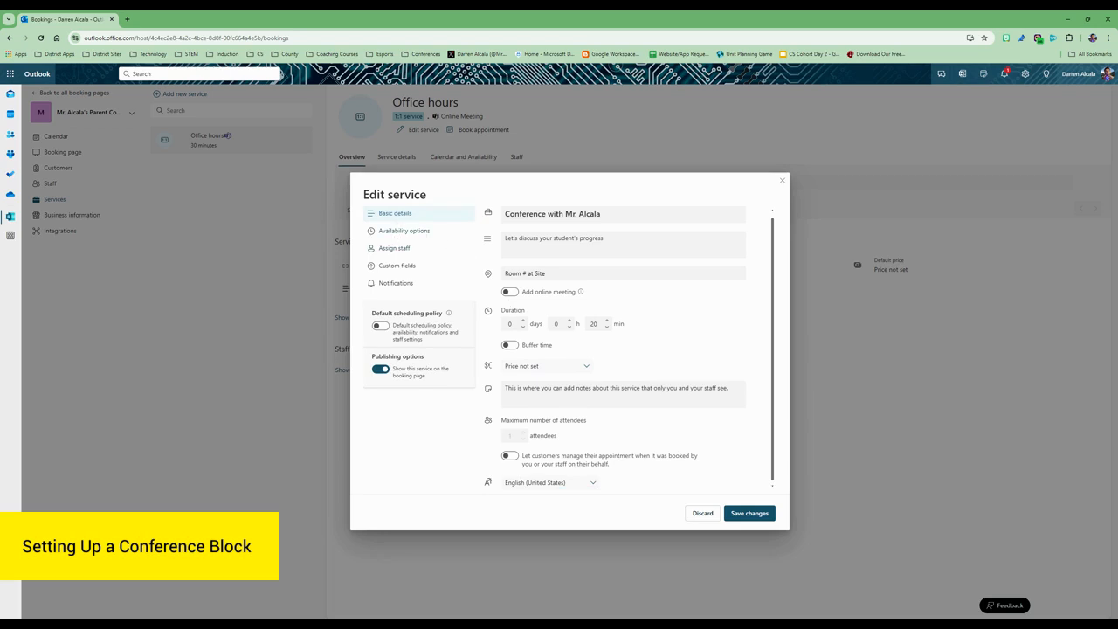
Set the service's time increments to 20 minutes and check them against the duration in the basic details.
{"action": "left_click", "coordinate": [397, 236]}
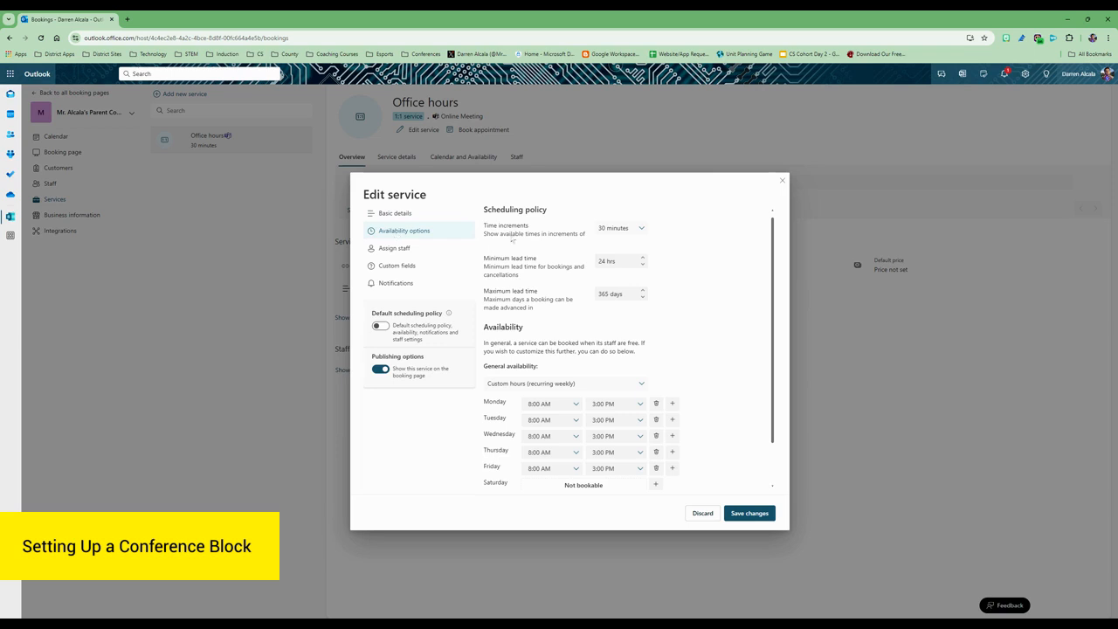
{"action": "left_click", "coordinate": [622, 229]}
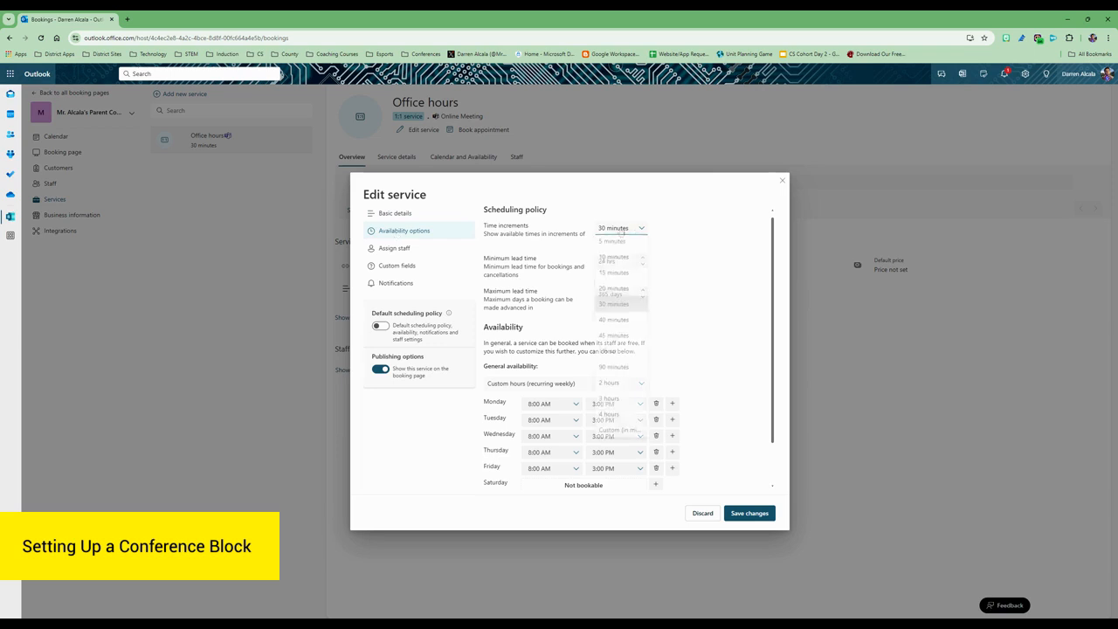
{"action": "left_click", "coordinate": [614, 289]}
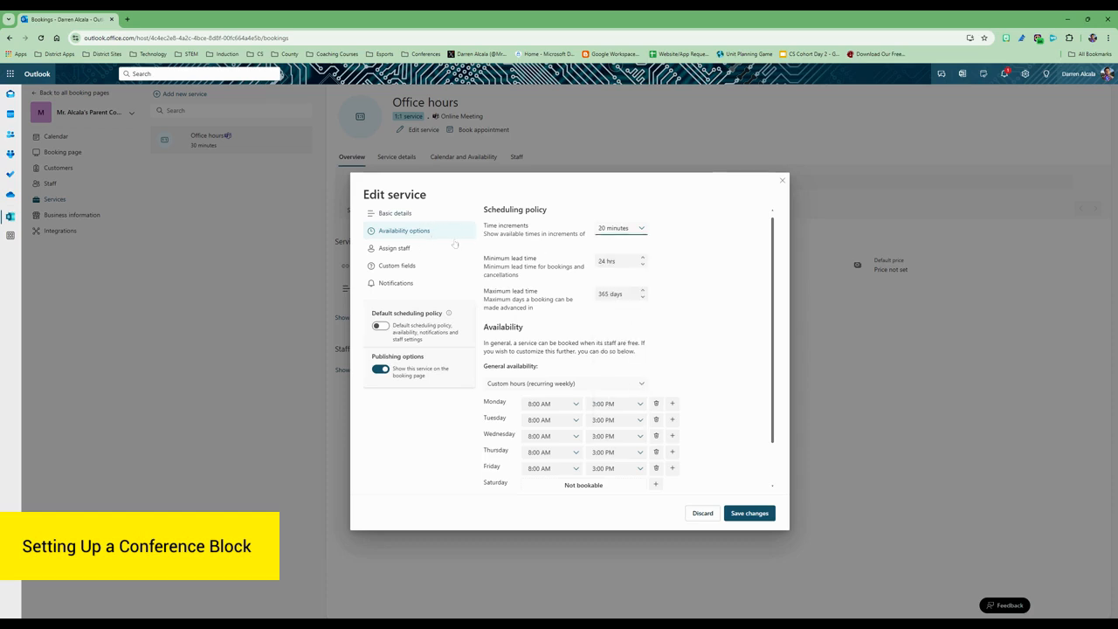
{"action": "left_click", "coordinate": [404, 217]}
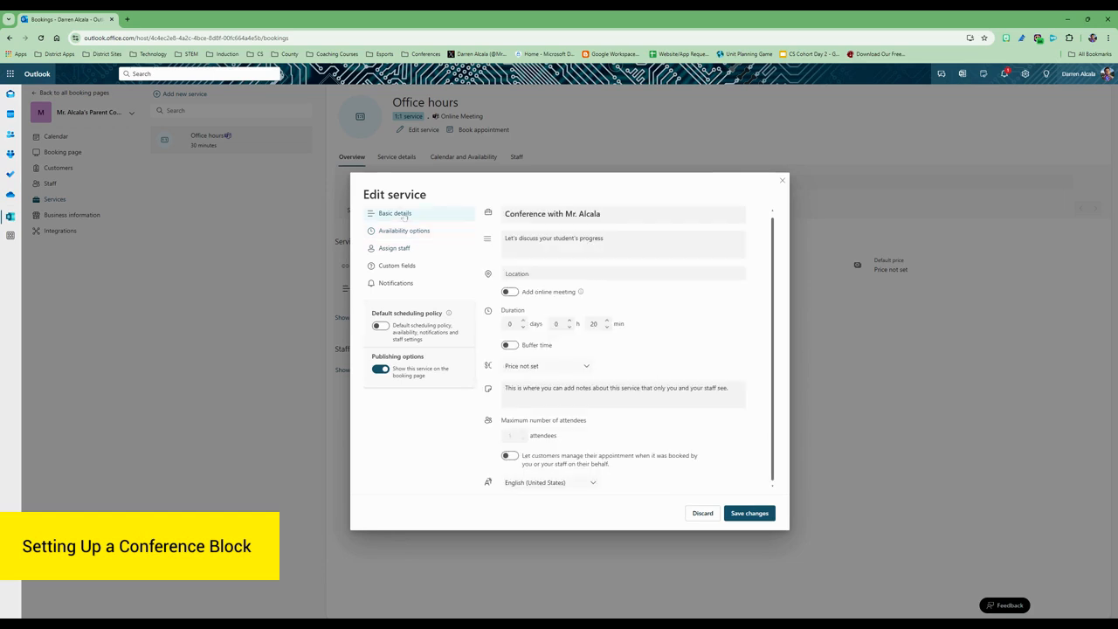
{"action": "left_click", "coordinate": [591, 324]}
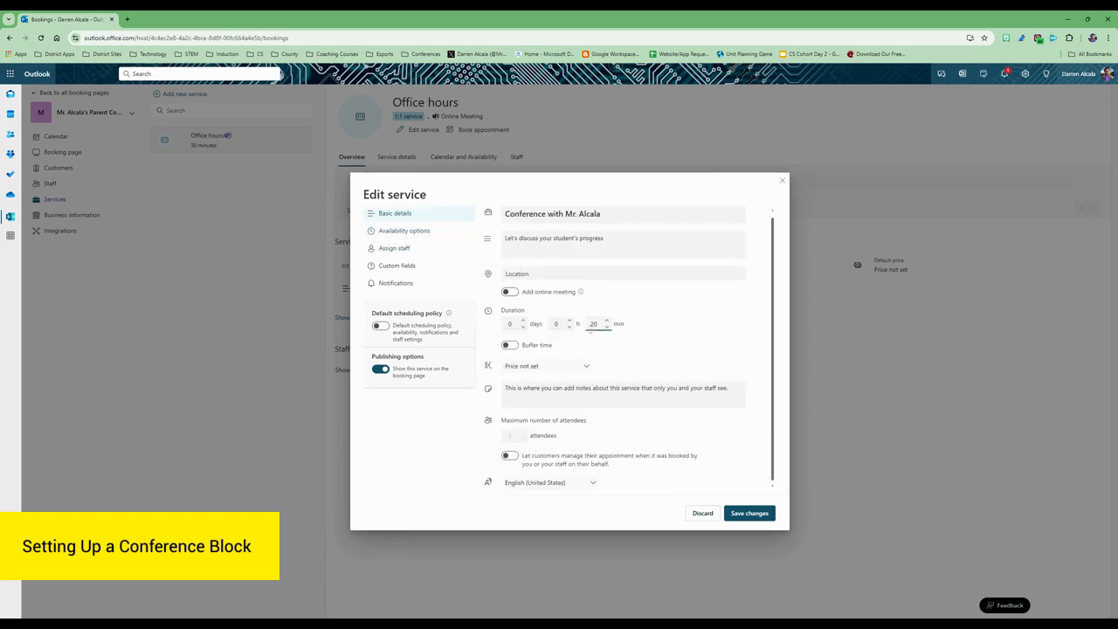
Set the service's minimum lead time for bookings and cancellations to 12 hours.
{"action": "left_click", "coordinate": [423, 235]}
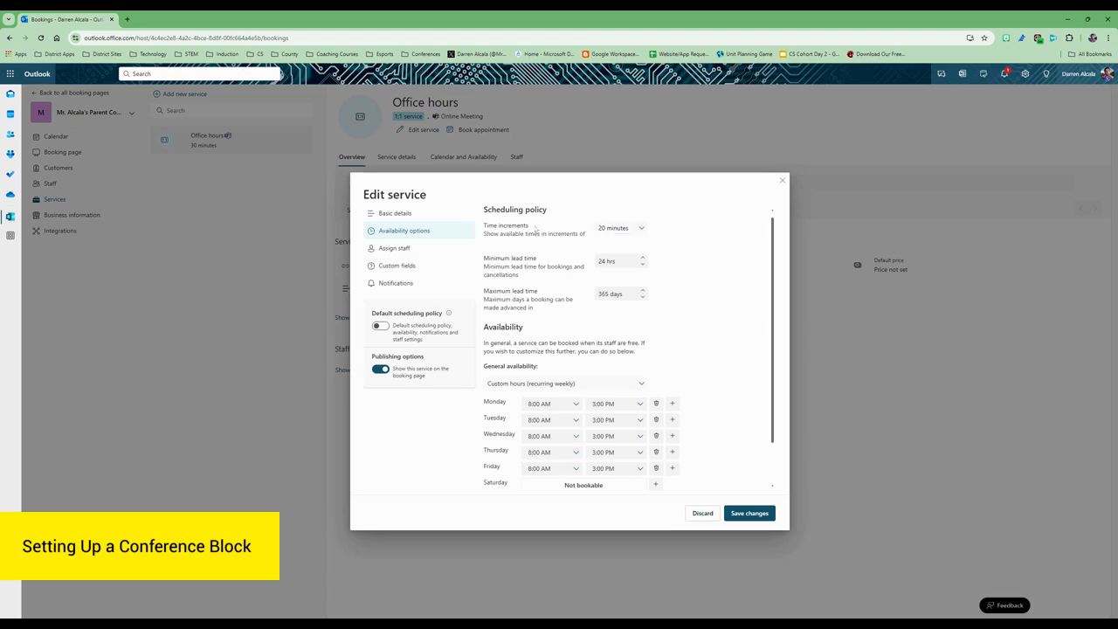
{"action": "left_click", "coordinate": [601, 261]}
{"action": "triple_click", "coordinate": [605, 261]}
{"action": "type", "text": "12"}
{"action": "left_click", "coordinate": [615, 275]}
Set the service's general availability to Not bookable.
{"action": "scroll", "coordinate": [574, 368], "scroll_direction": "down", "scroll_amount": 2}
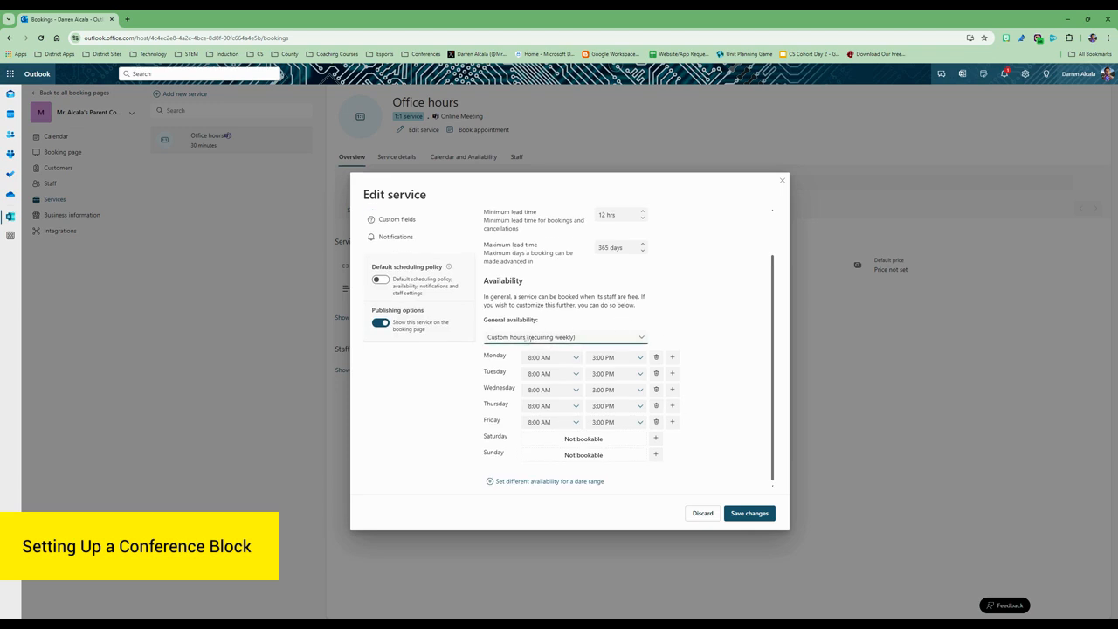
{"action": "left_click", "coordinate": [563, 338]}
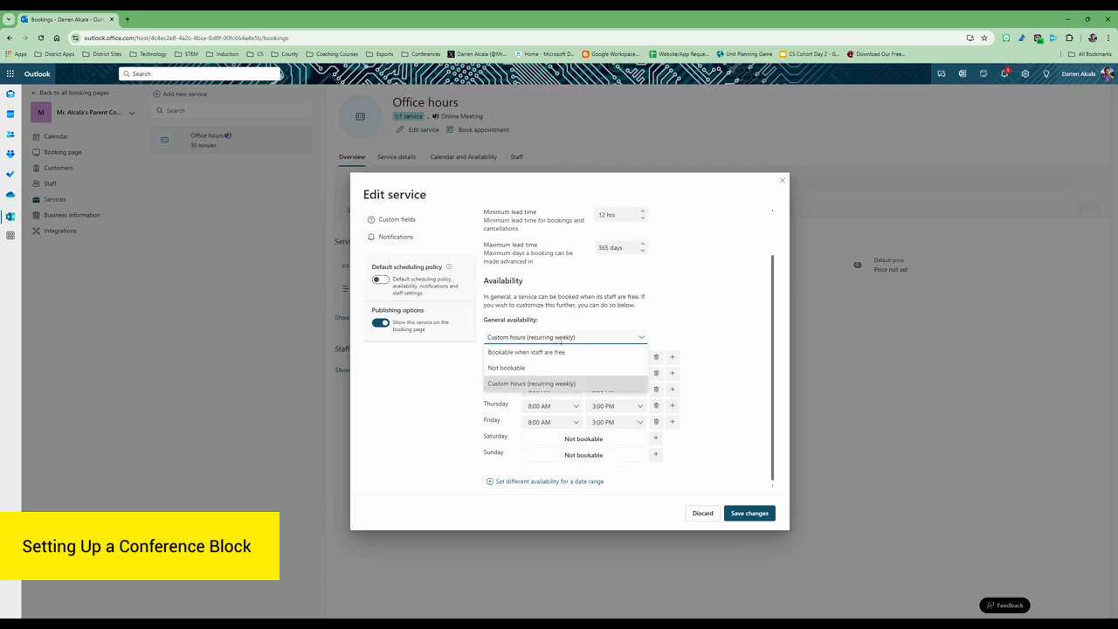
{"action": "left_click", "coordinate": [538, 368]}
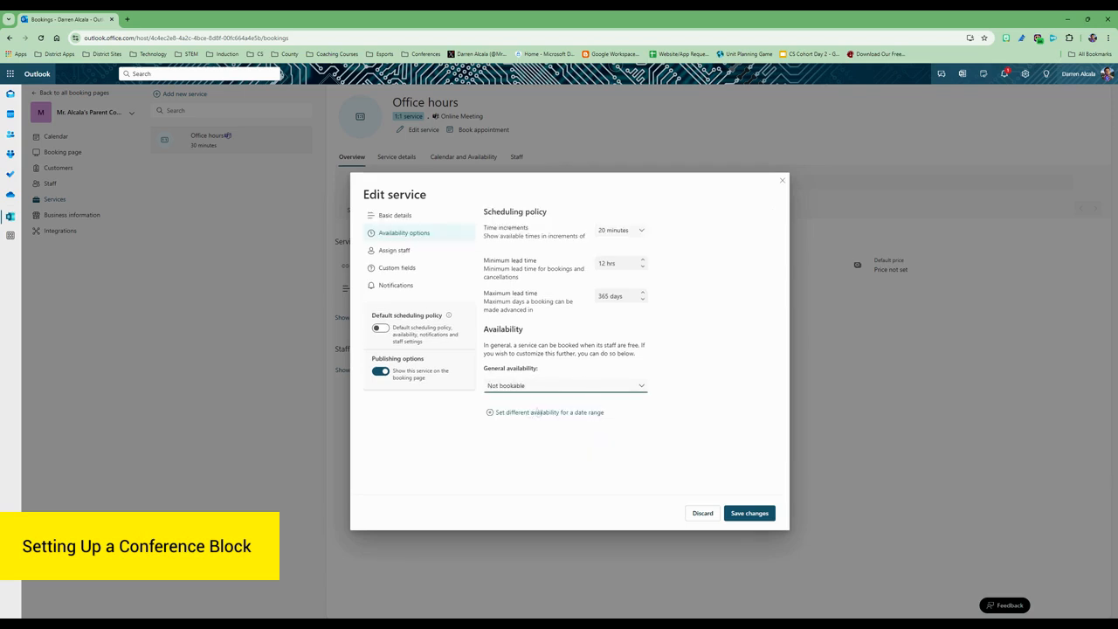
Add a different availability for the date range 9/30/2024 to 10/4/2024, using Custom hours (recurring weekly).
{"action": "left_click", "coordinate": [532, 412]}
{"action": "scroll", "coordinate": [627, 404], "scroll_direction": "down", "scroll_amount": 1}
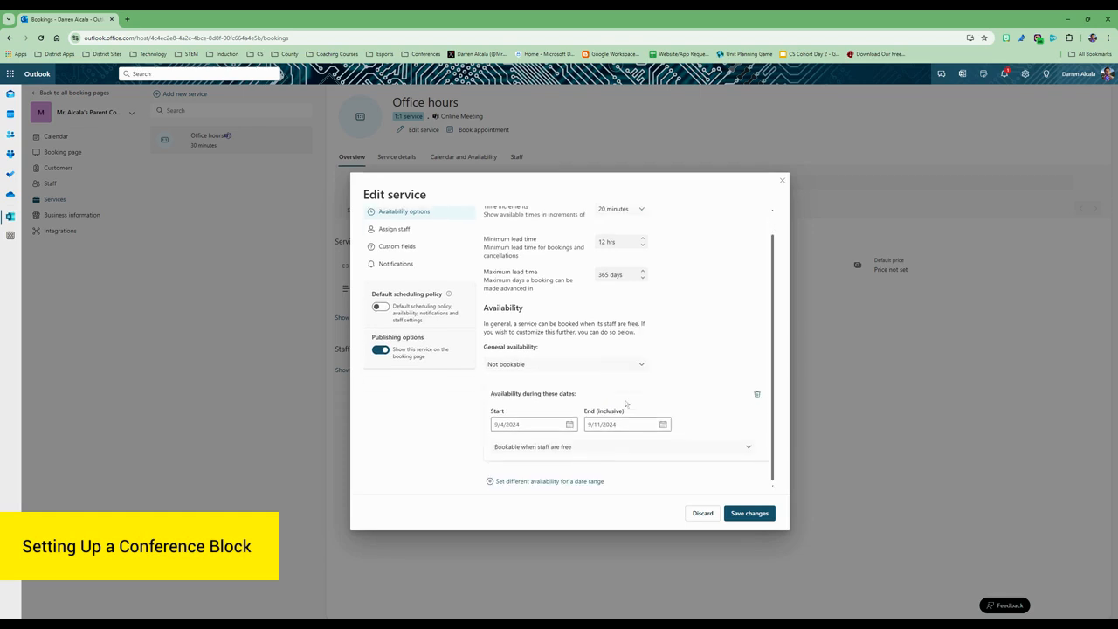
{"action": "left_click", "coordinate": [569, 425]}
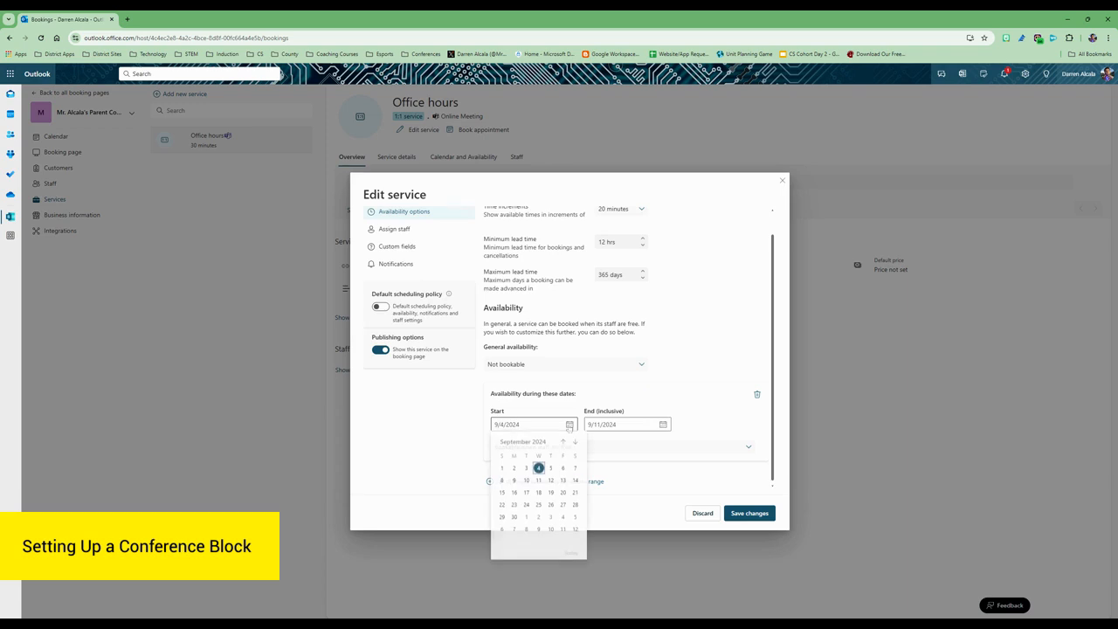
{"action": "left_click", "coordinate": [514, 519]}
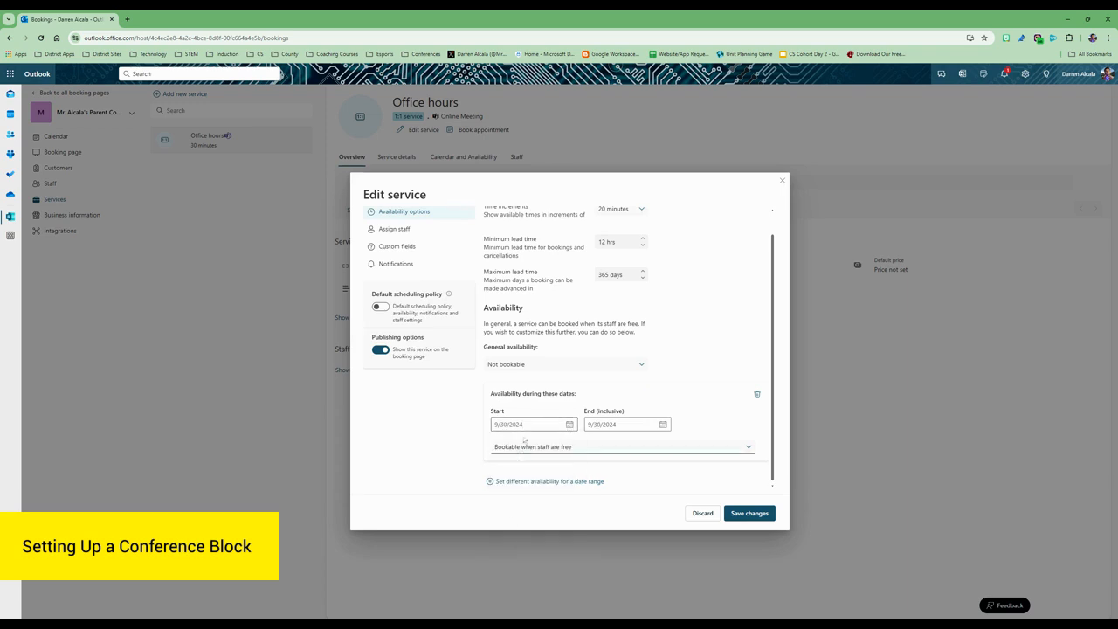
{"action": "left_click", "coordinate": [663, 425]}
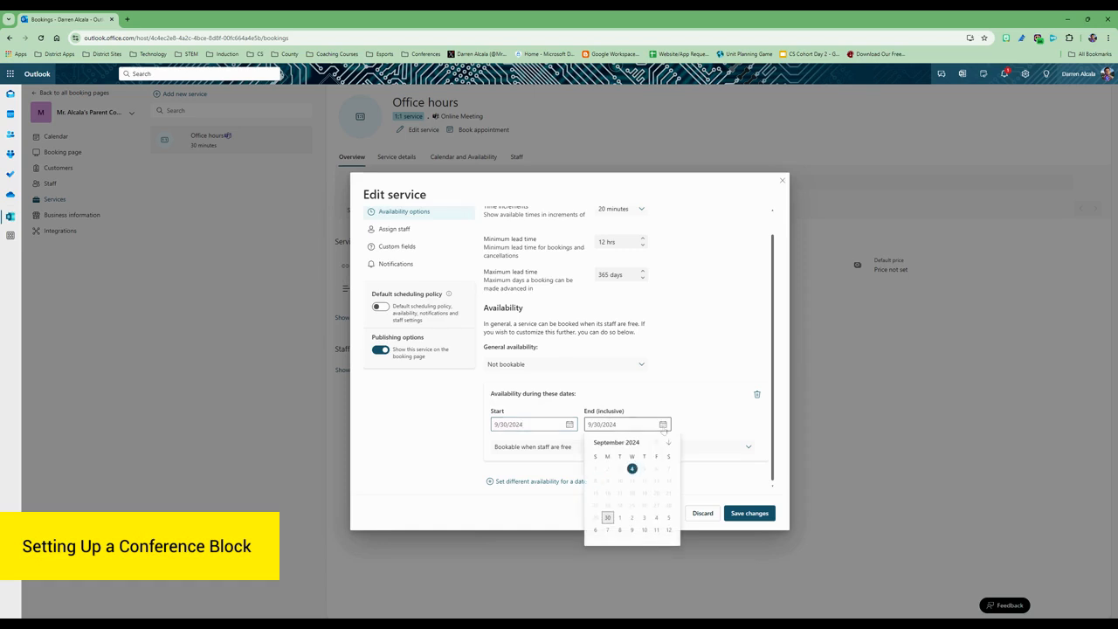
{"action": "left_click", "coordinate": [656, 518]}
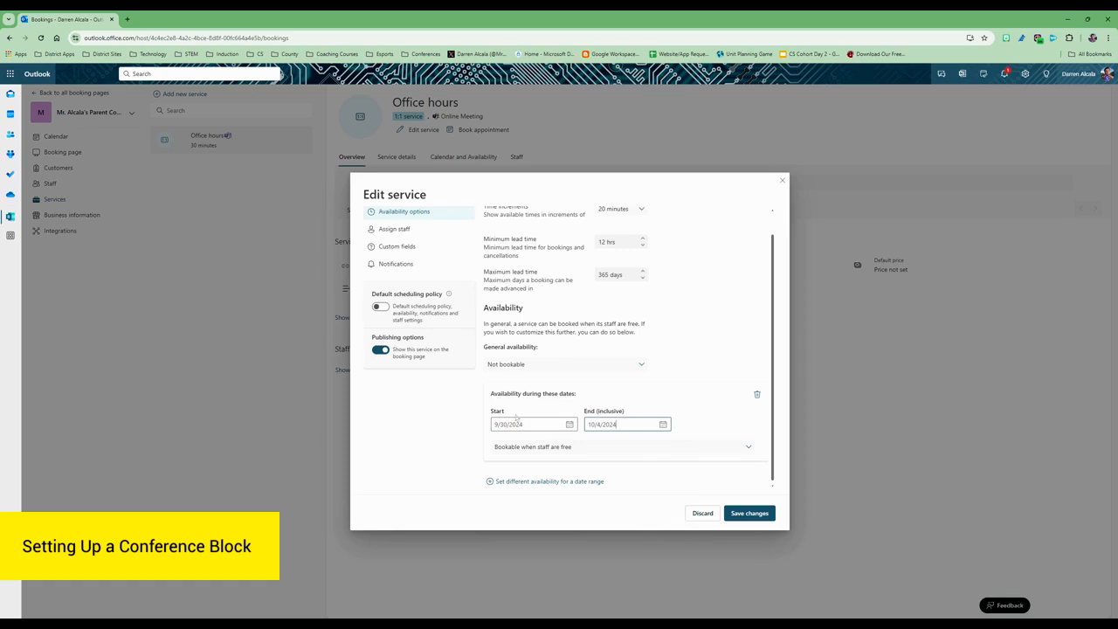
{"action": "left_click", "coordinate": [580, 446]}
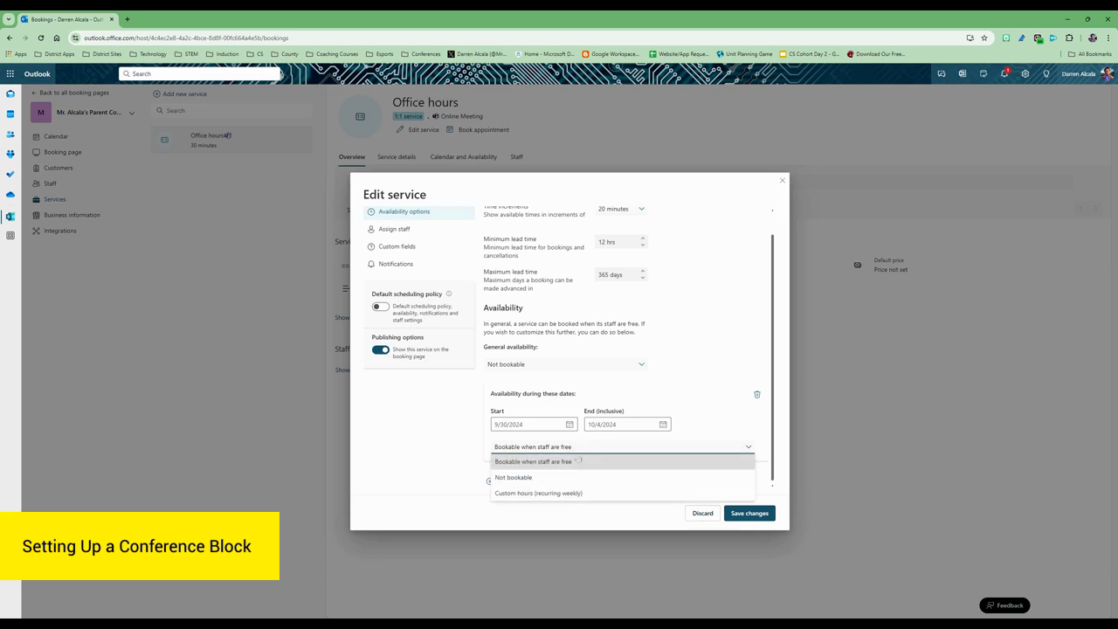
{"action": "left_click", "coordinate": [528, 493]}
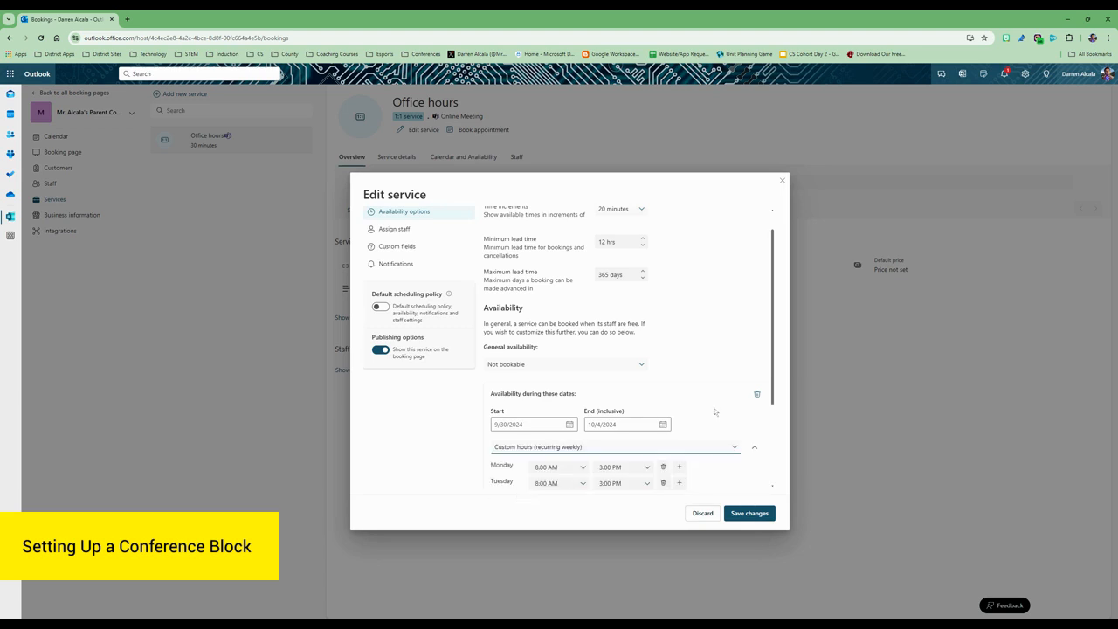
Set Monday's custom hours in the conference date range to 7:30 AM through 8:00 AM.
{"action": "scroll", "coordinate": [716, 412], "scroll_direction": "down", "scroll_amount": 2}
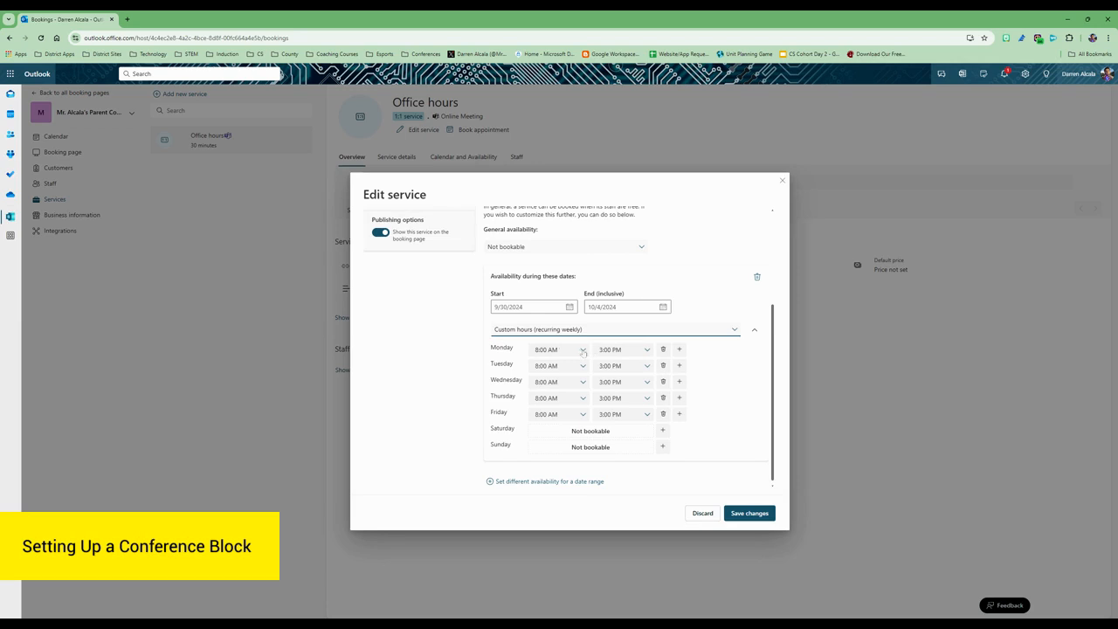
{"action": "left_click", "coordinate": [583, 349]}
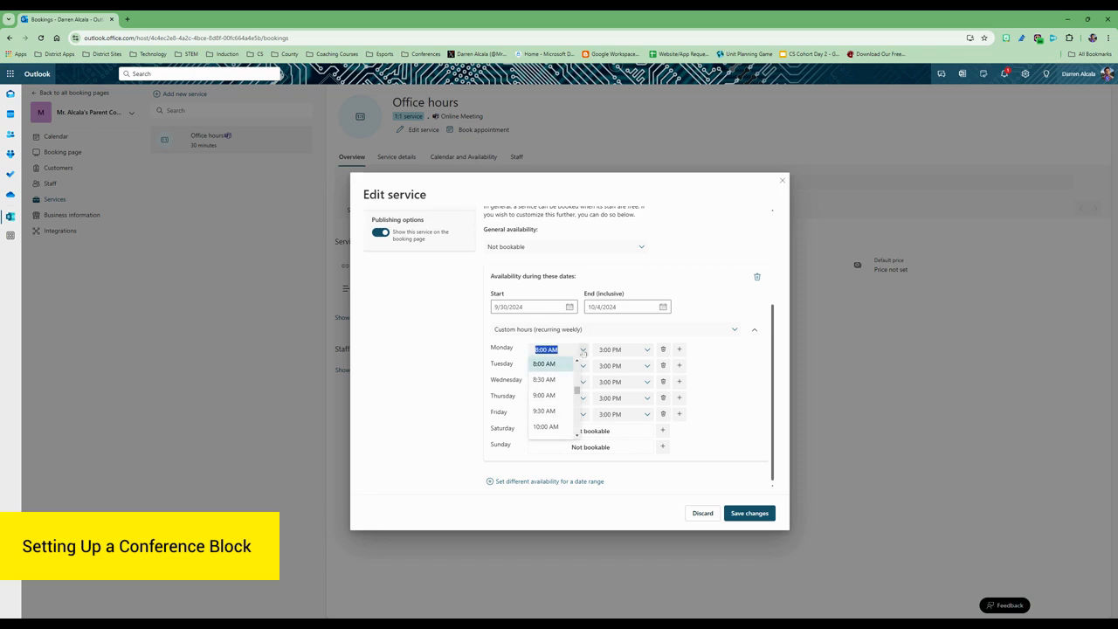
{"action": "scroll", "coordinate": [576, 360], "scroll_direction": "up", "scroll_amount": 2}
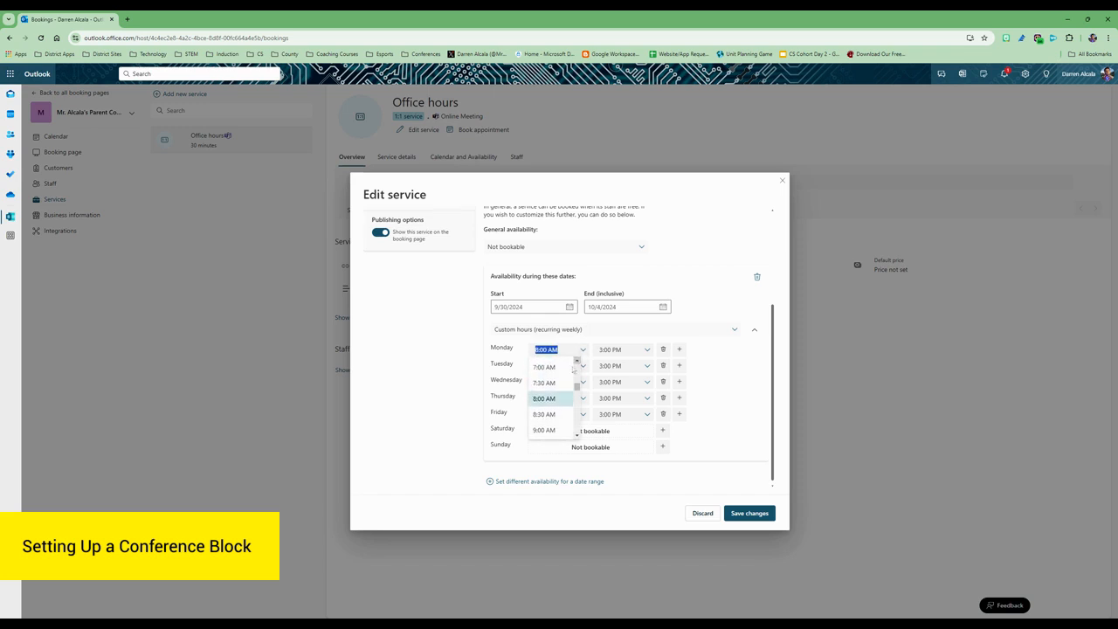
{"action": "left_click", "coordinate": [556, 386]}
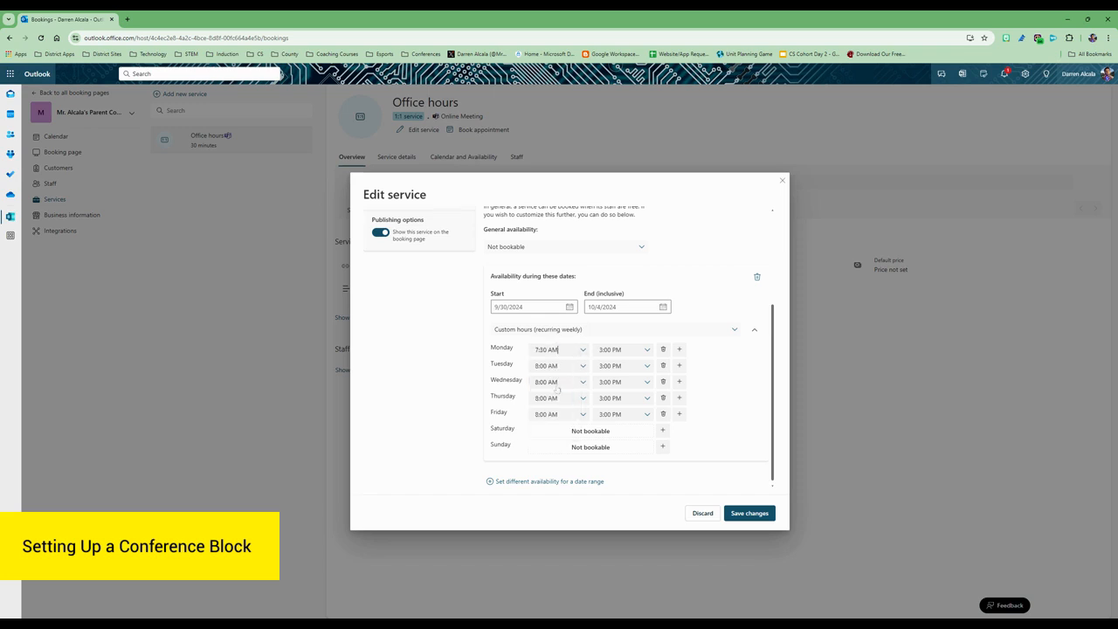
{"action": "left_click", "coordinate": [646, 349]}
{"action": "scroll", "coordinate": [646, 393], "scroll_direction": "up", "scroll_amount": 3}
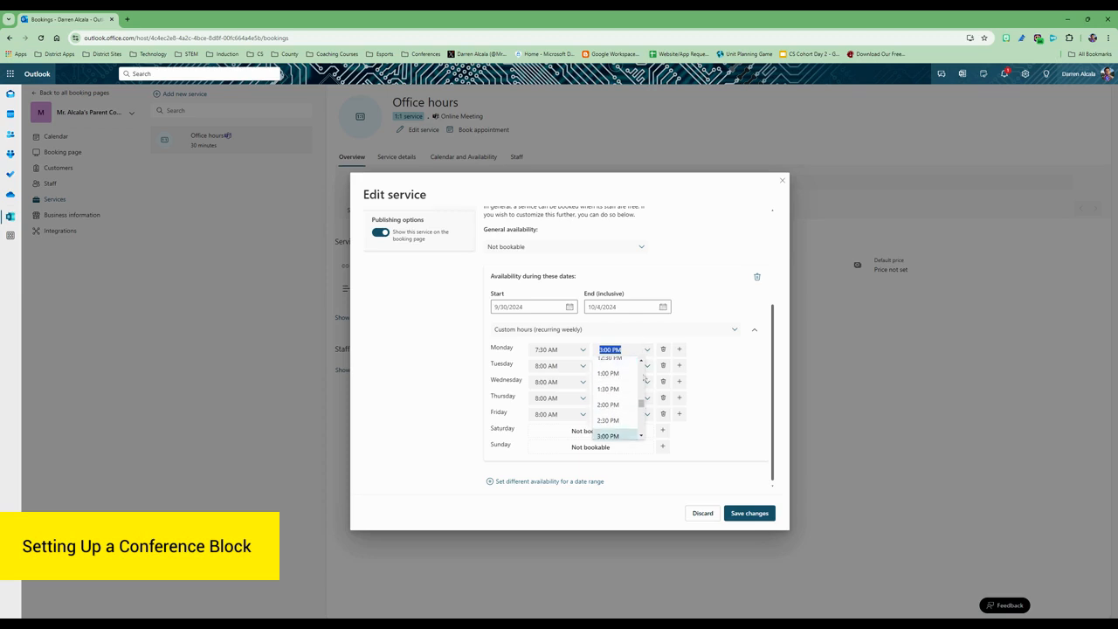
{"action": "scroll", "coordinate": [645, 418], "scroll_direction": "down", "scroll_amount": 3}
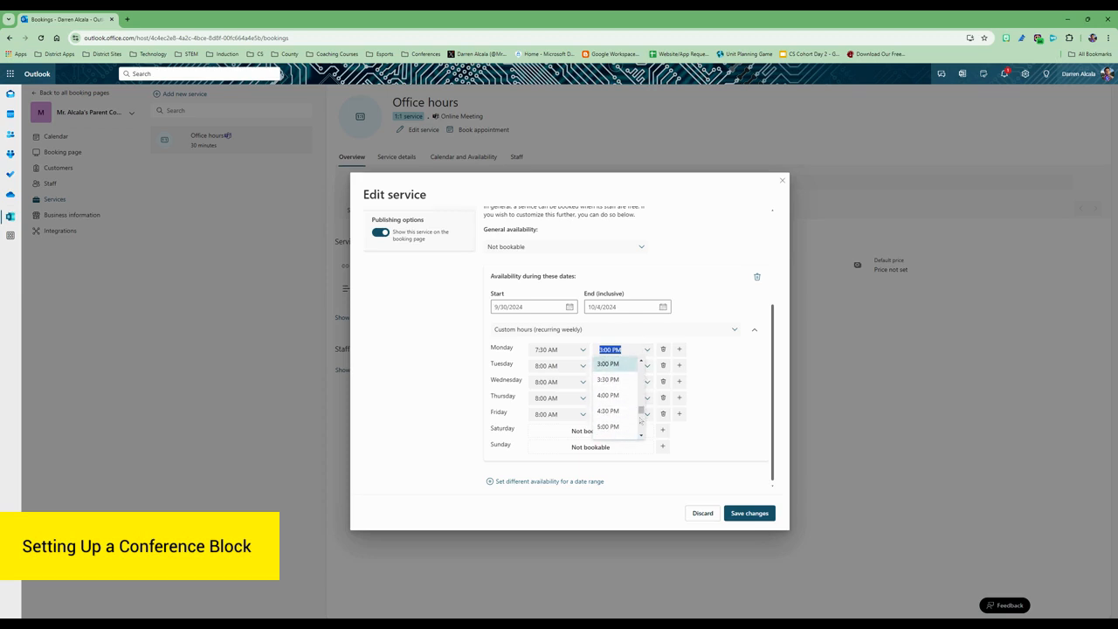
{"action": "scroll", "coordinate": [641, 421], "scroll_direction": "down", "scroll_amount": 3}
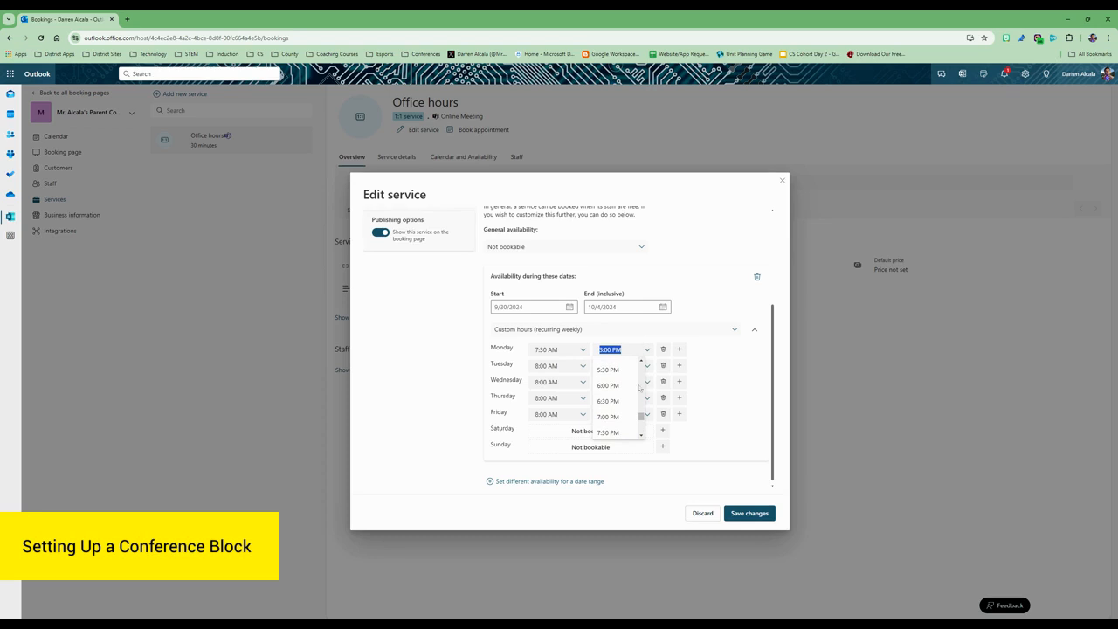
{"action": "scroll", "coordinate": [642, 370], "scroll_direction": "up", "scroll_amount": 10}
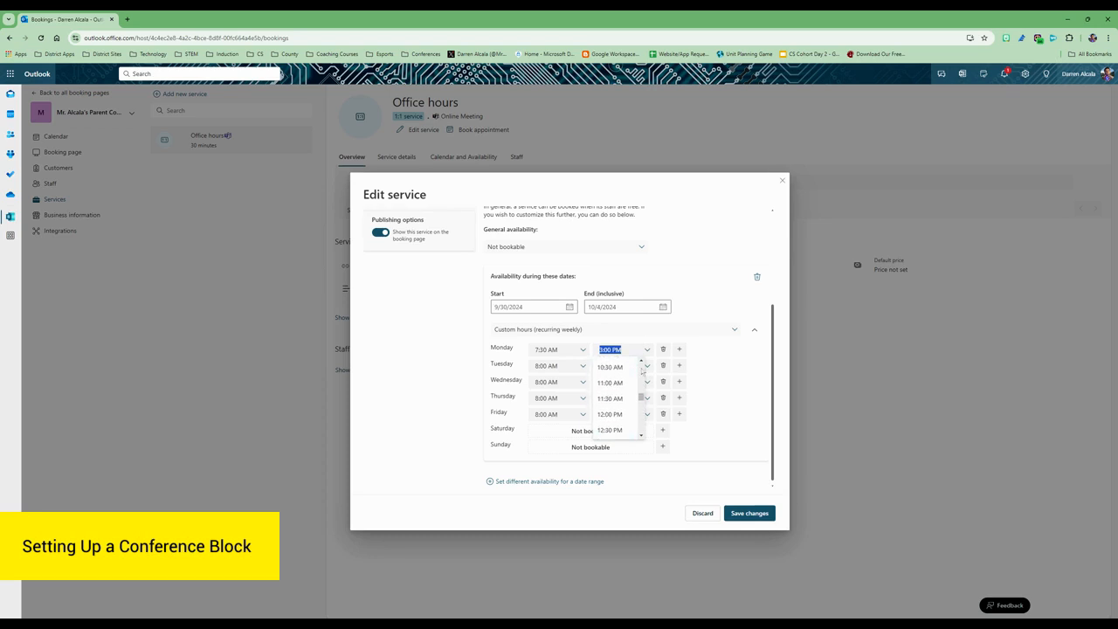
{"action": "left_click", "coordinate": [609, 362]}
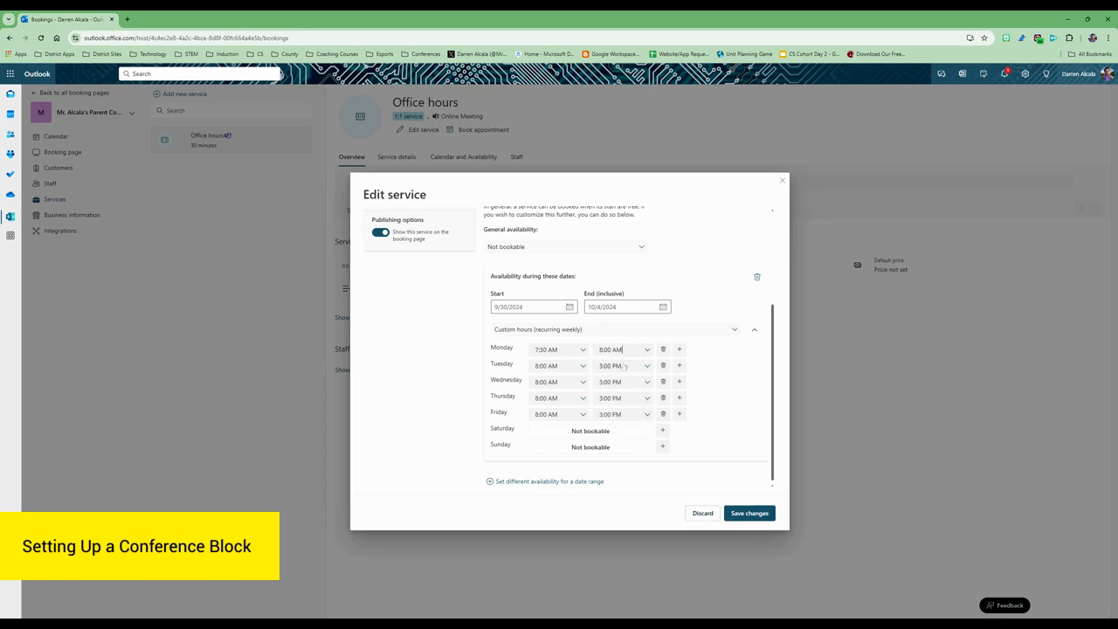
Add a second Monday time block from 1:00 PM to 3:30 PM in the conference date range.
{"action": "left_click", "coordinate": [679, 350]}
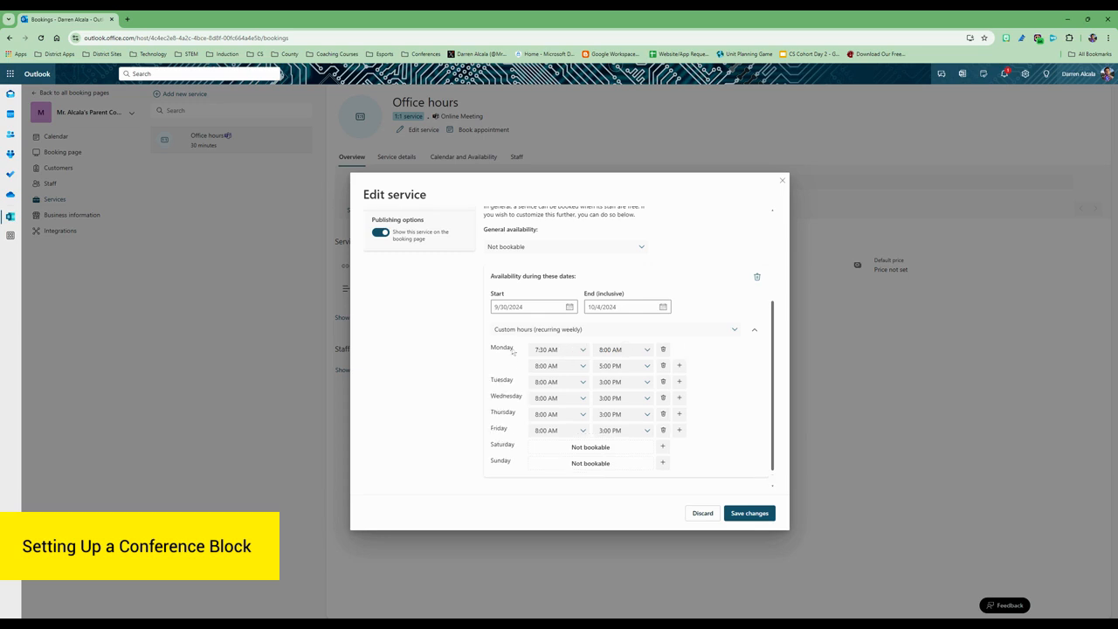
{"action": "left_click", "coordinate": [584, 369]}
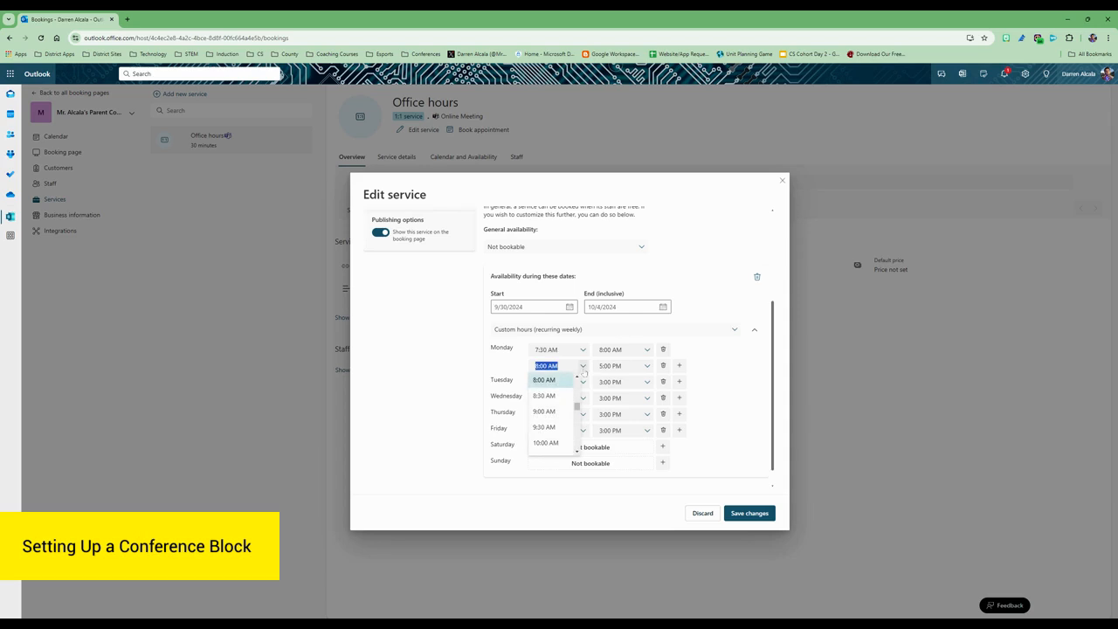
{"action": "scroll", "coordinate": [576, 426], "scroll_direction": "down", "scroll_amount": 3}
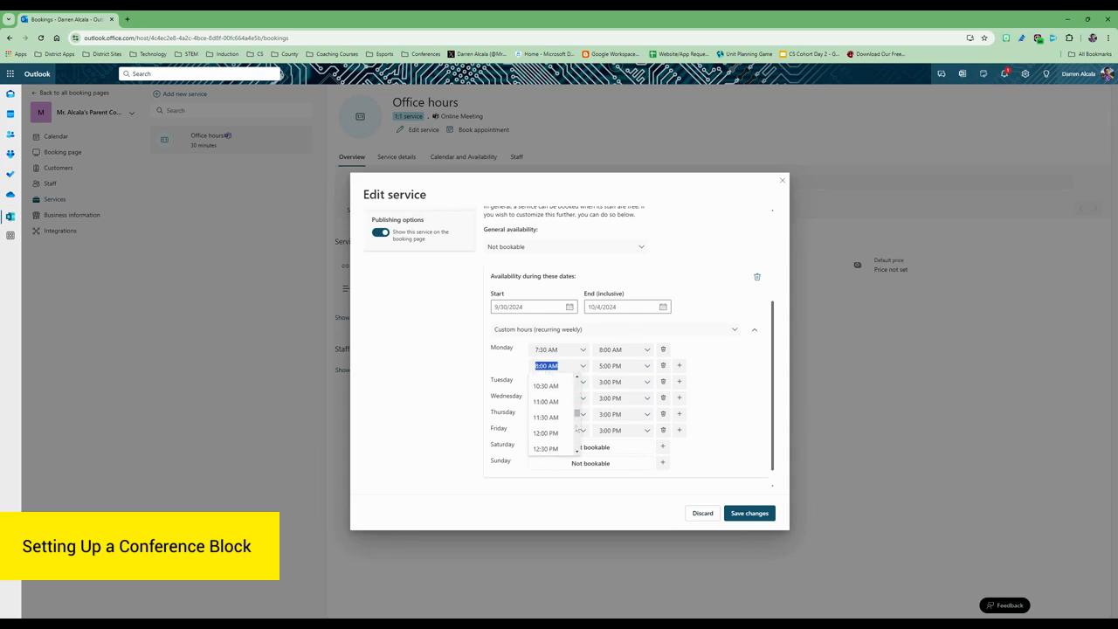
{"action": "left_click", "coordinate": [578, 452]}
{"action": "left_click", "coordinate": [577, 452]}
{"action": "left_click", "coordinate": [559, 447]}
{"action": "left_click", "coordinate": [648, 367]}
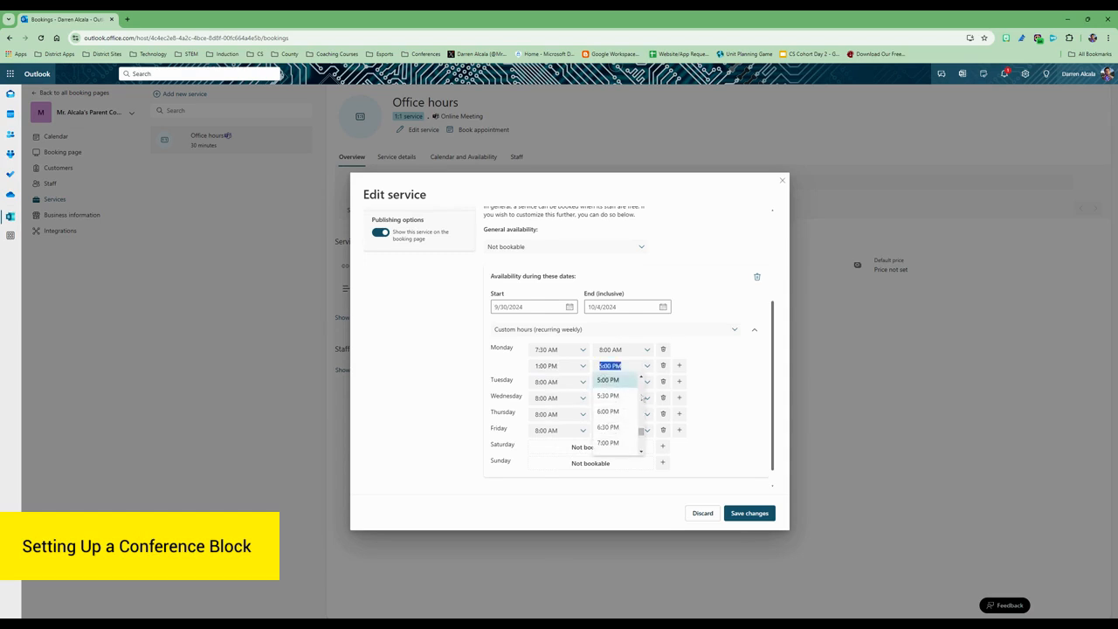
{"action": "scroll", "coordinate": [643, 398], "scroll_direction": "up", "scroll_amount": 2}
{"action": "left_click", "coordinate": [622, 405]}
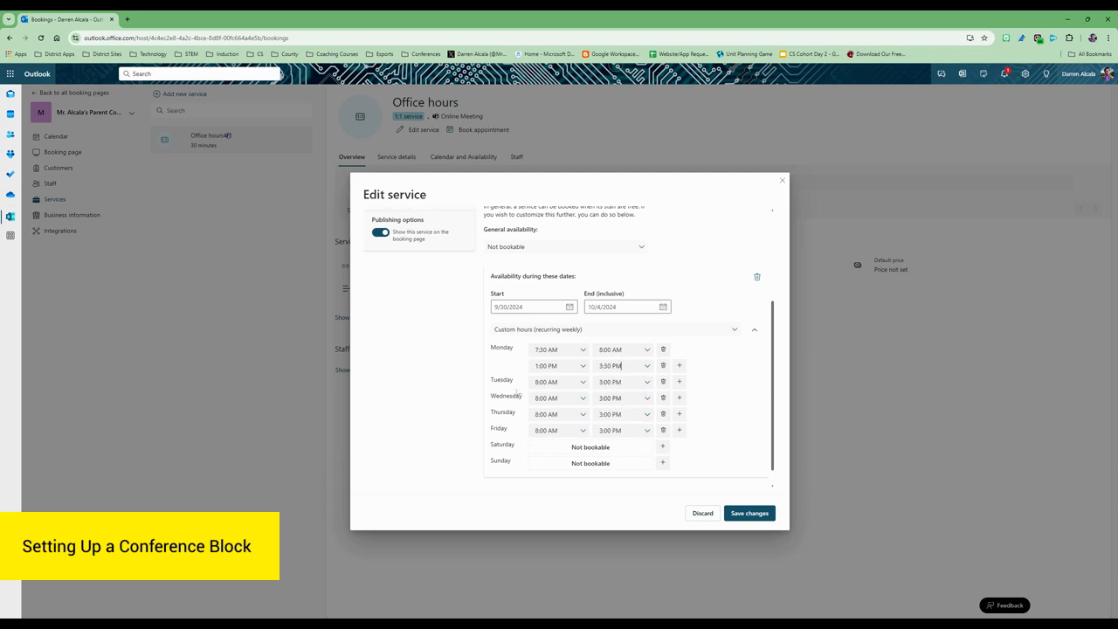
Set Tuesday's custom hours in the conference date range to 1:00 PM through 3:30 PM.
{"action": "left_click", "coordinate": [583, 383]}
{"action": "scroll", "coordinate": [577, 454], "scroll_direction": "down", "scroll_amount": 2}
{"action": "scroll", "coordinate": [573, 446], "scroll_direction": "down", "scroll_amount": 3}
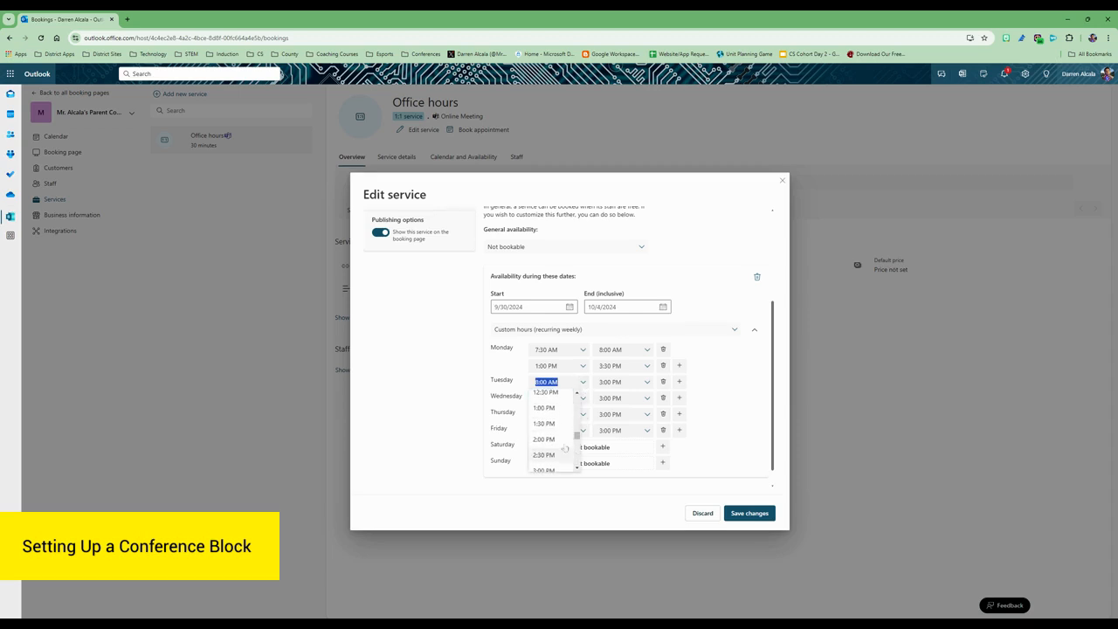
{"action": "left_click", "coordinate": [547, 409]}
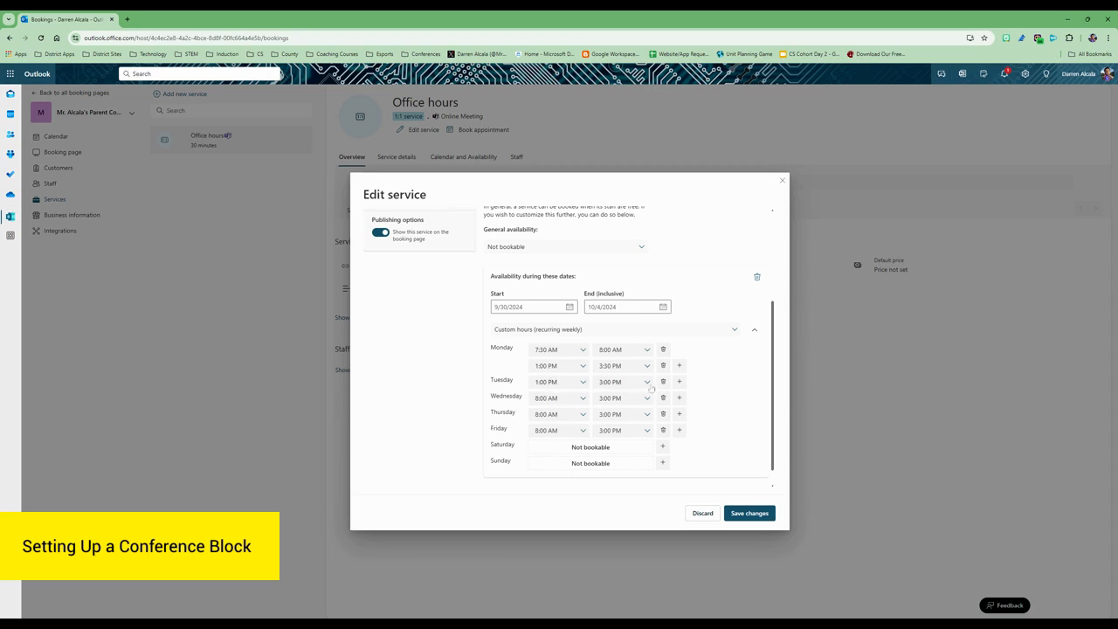
{"action": "left_click", "coordinate": [648, 384]}
{"action": "left_click", "coordinate": [623, 416]}
Set Wednesday's custom hours in the conference date range to 1:00 PM through 4:00 PM.
{"action": "left_click", "coordinate": [582, 398]}
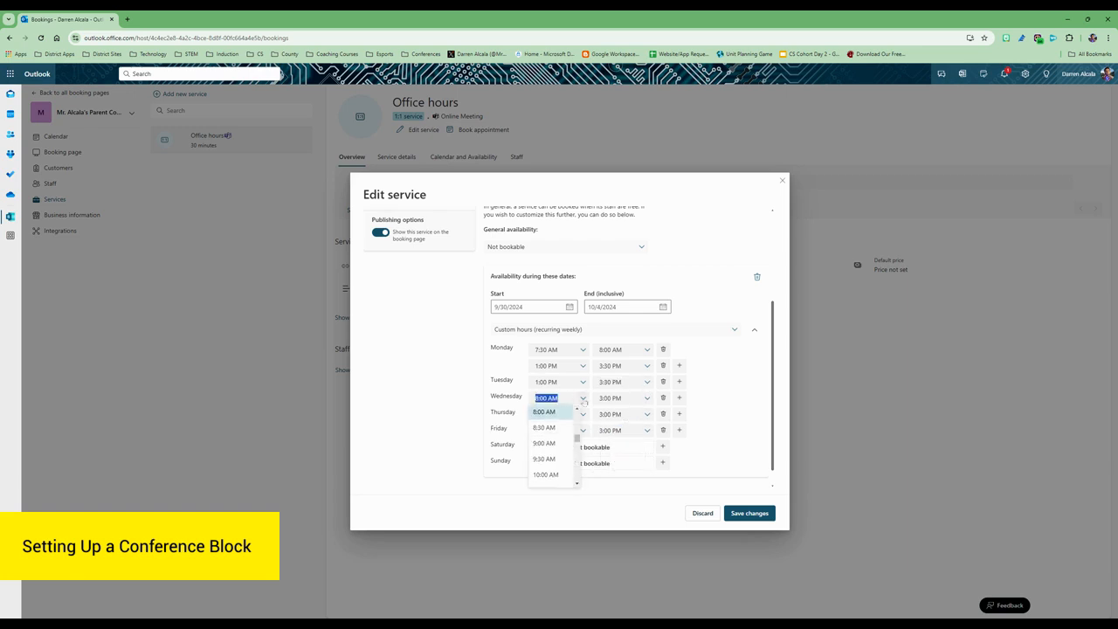
{"action": "scroll", "coordinate": [578, 457], "scroll_direction": "down", "scroll_amount": 3}
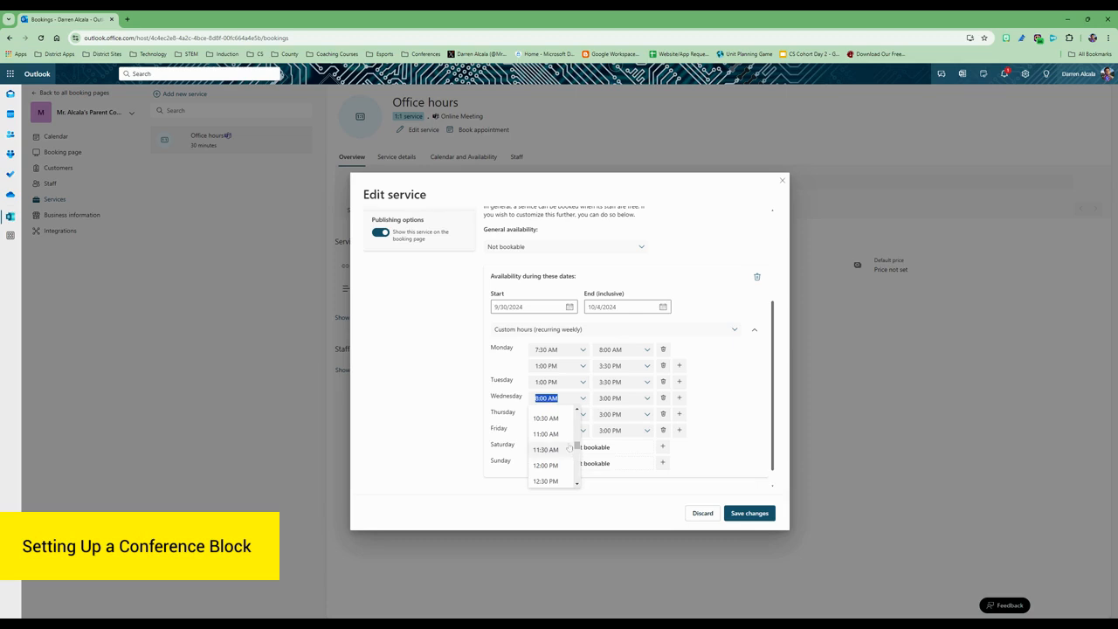
{"action": "scroll", "coordinate": [577, 476], "scroll_direction": "down", "scroll_amount": 1}
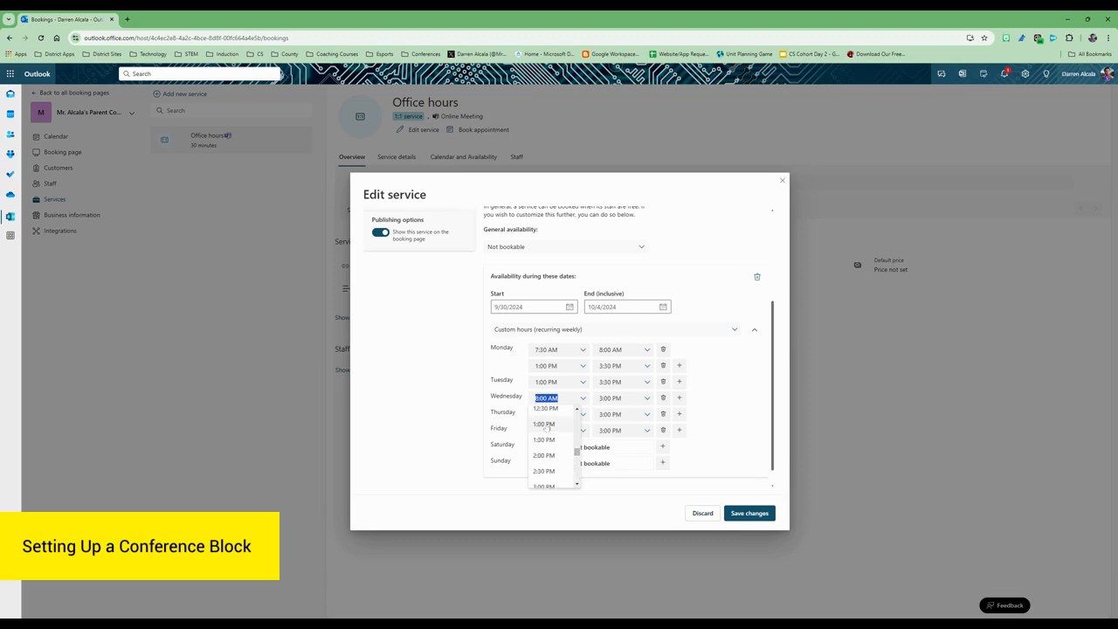
{"action": "left_click", "coordinate": [547, 430]}
{"action": "left_click", "coordinate": [646, 398]}
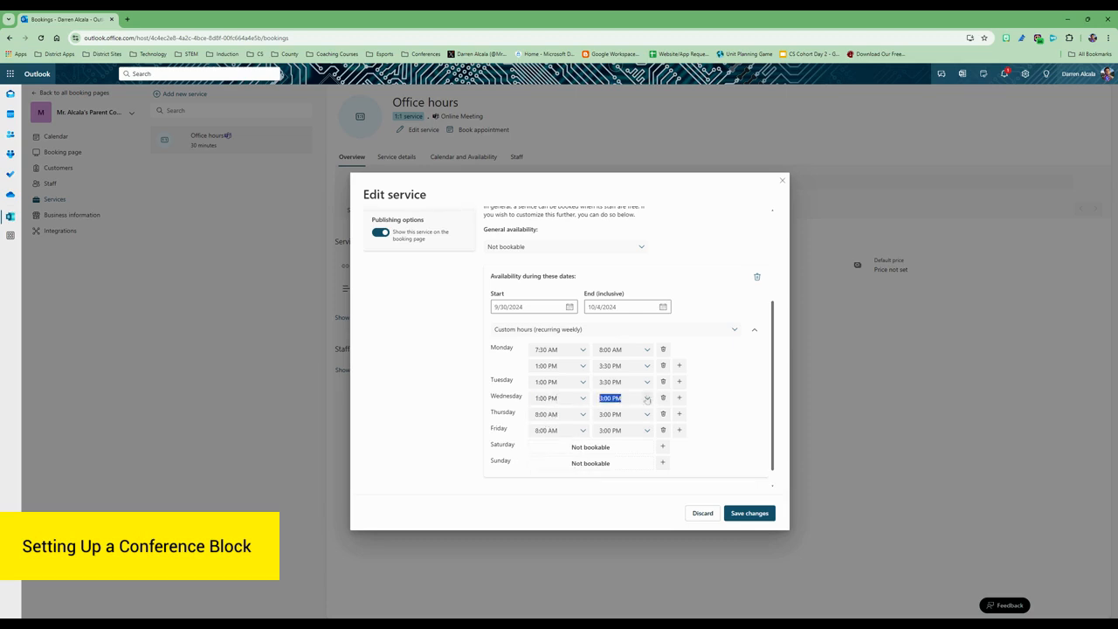
{"action": "left_click", "coordinate": [627, 444]}
Set Thursday's custom hours in the conference date range to 1:00 PM through 3:30 PM.
{"action": "left_click", "coordinate": [583, 416]}
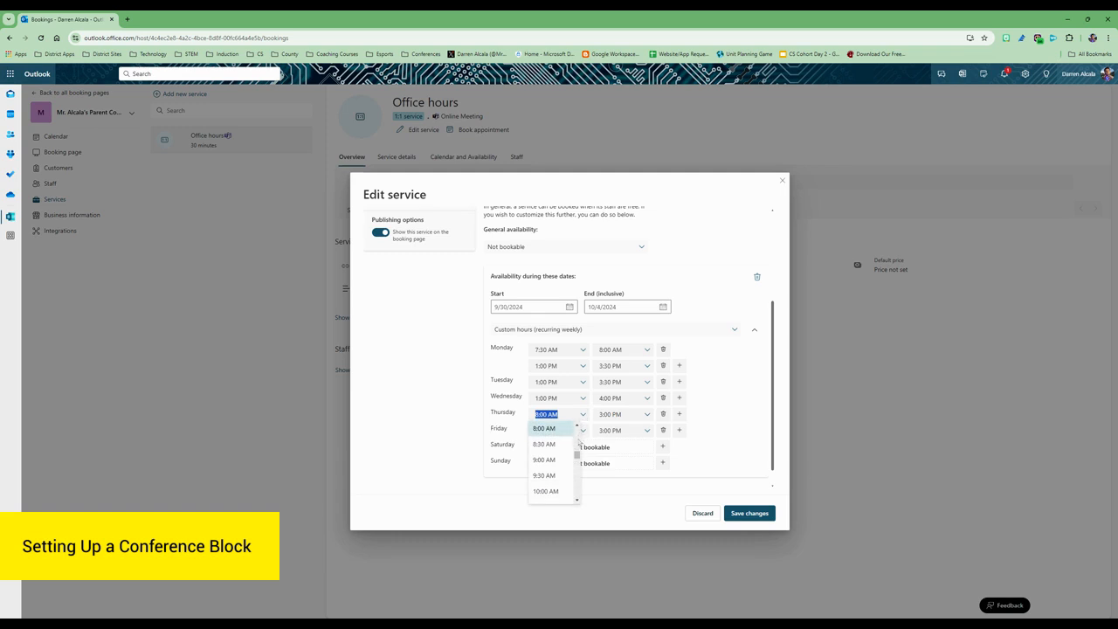
{"action": "scroll", "coordinate": [576, 482], "scroll_direction": "down", "scroll_amount": 3}
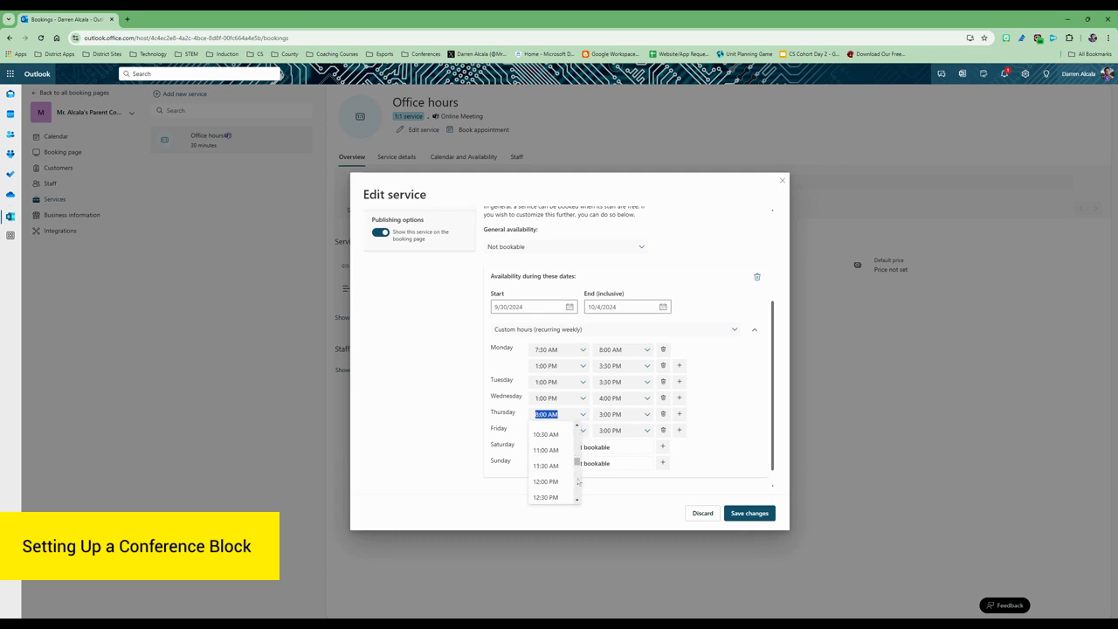
{"action": "scroll", "coordinate": [560, 472], "scroll_direction": "down", "scroll_amount": 2}
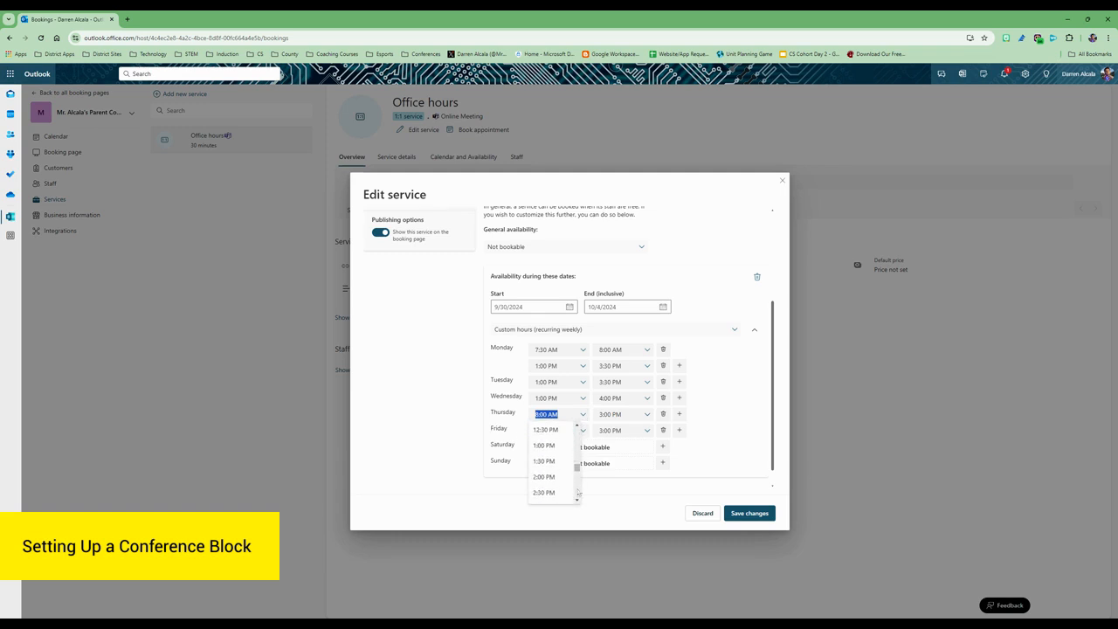
{"action": "left_click", "coordinate": [544, 446]}
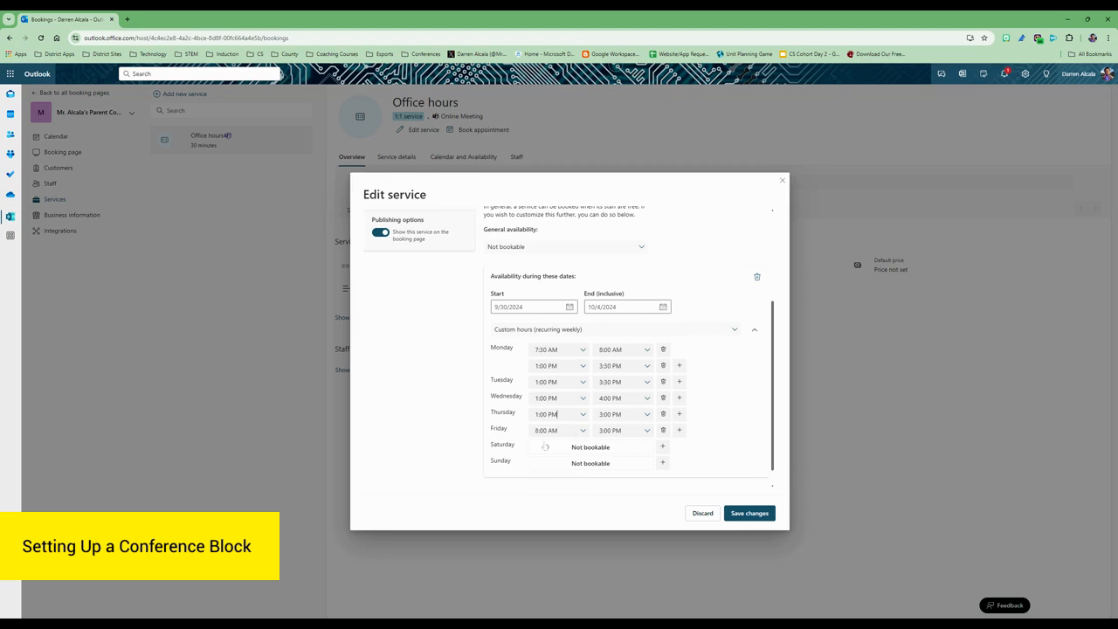
{"action": "left_click", "coordinate": [646, 417]}
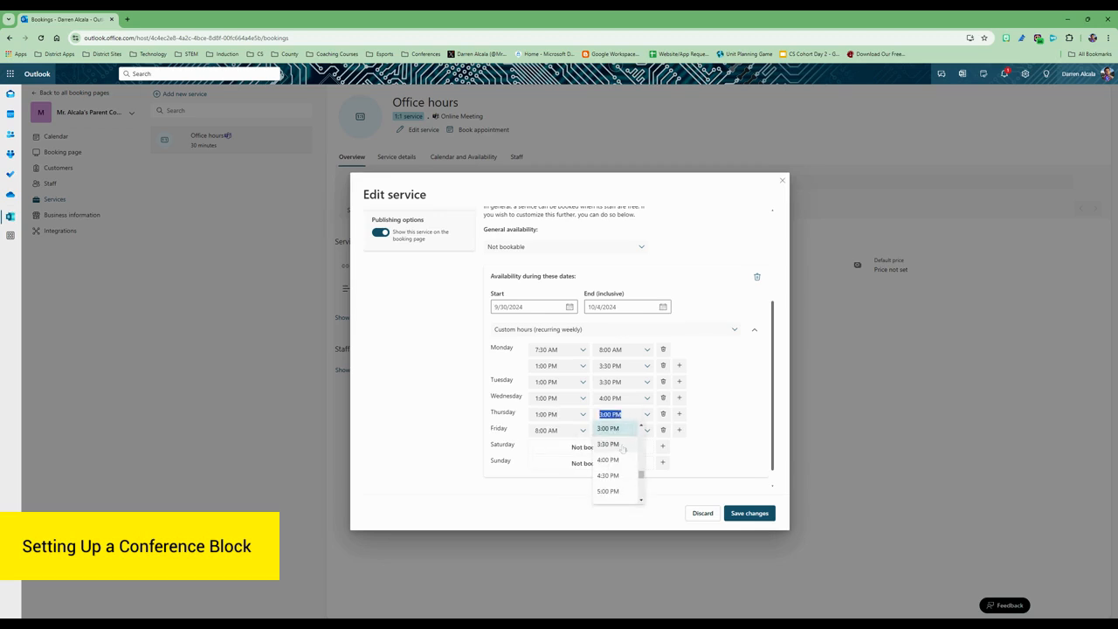
{"action": "left_click", "coordinate": [616, 445]}
Set the start of Friday's custom hours in the conference date range to 1:00 PM.
{"action": "left_click", "coordinate": [582, 431]}
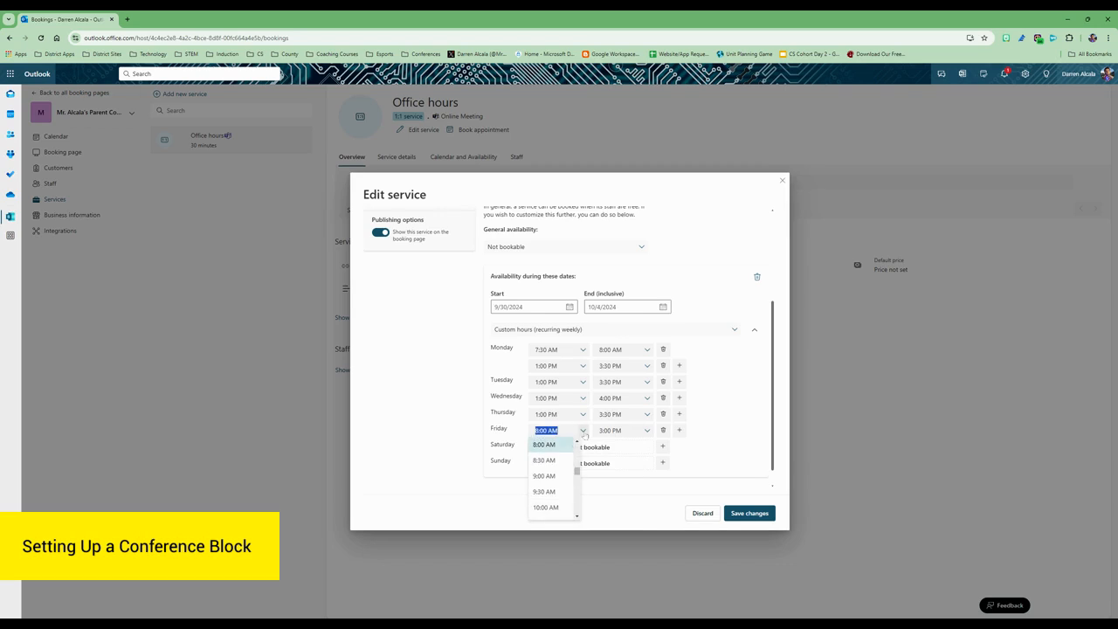
{"action": "left_click", "coordinate": [578, 498]}
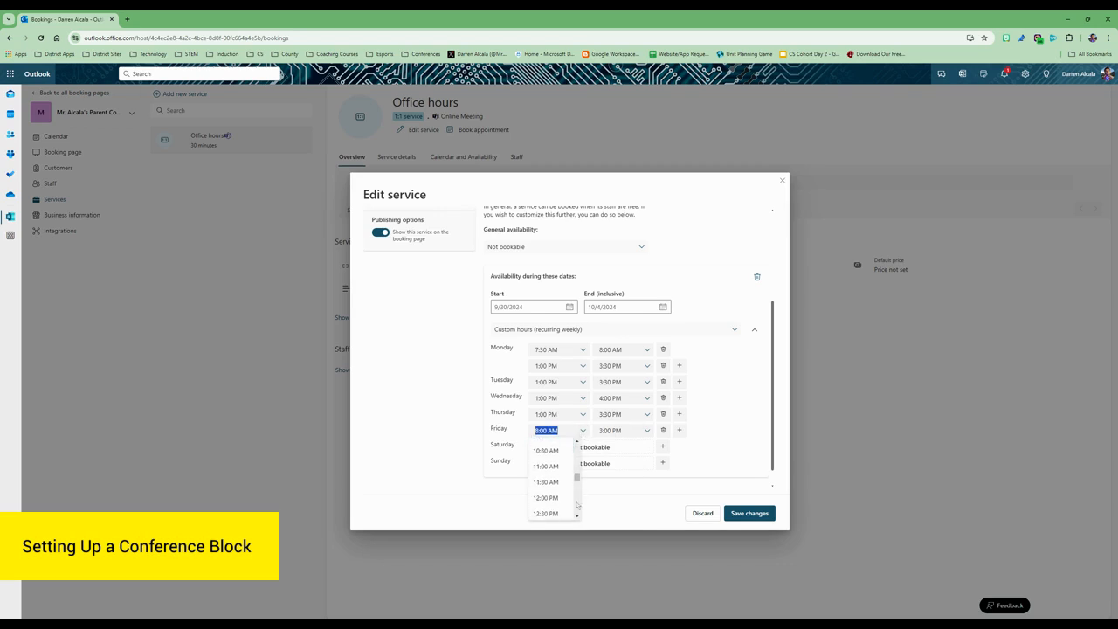
{"action": "left_click", "coordinate": [578, 517]}
{"action": "left_click", "coordinate": [578, 517]}
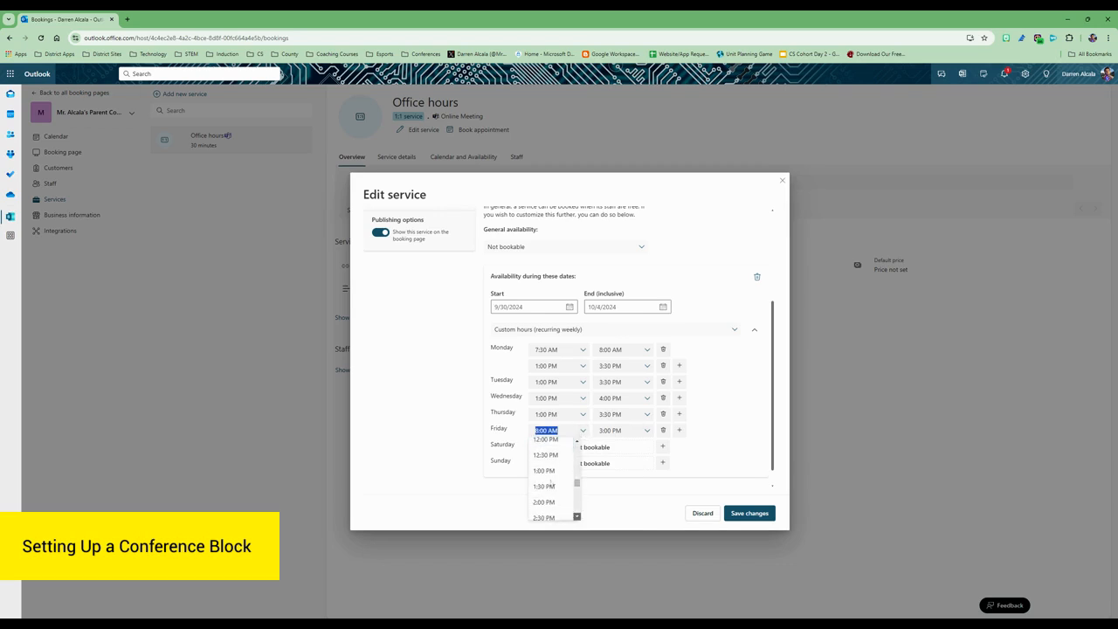
{"action": "left_click", "coordinate": [551, 475]}
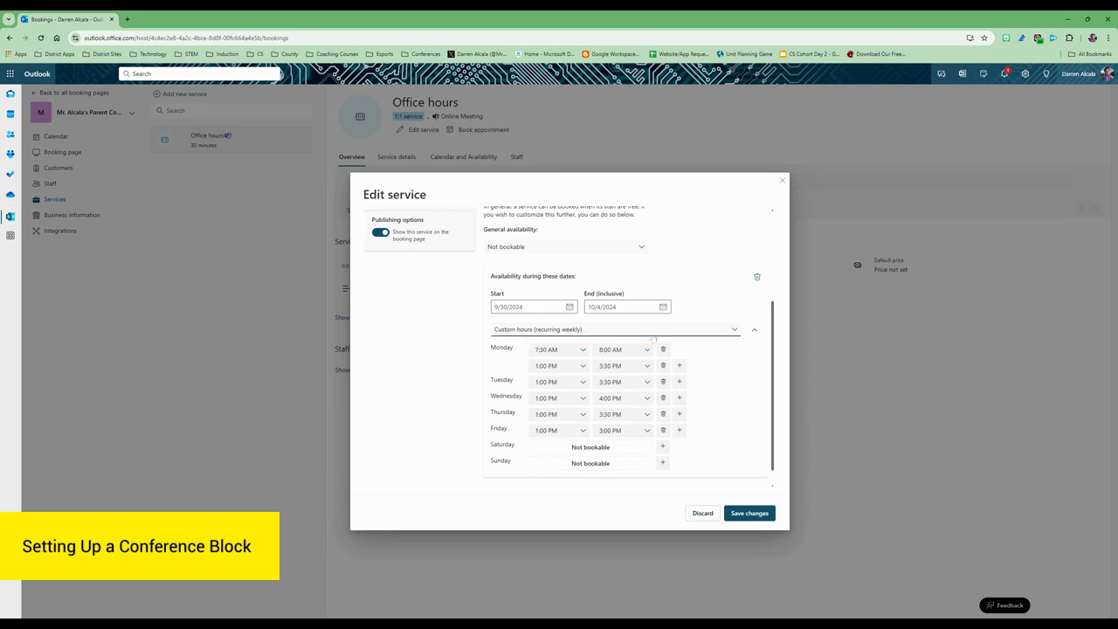
Stop customers from choosing a particular staff member for booking, and assign the listed staff member to the service.
{"action": "scroll", "coordinate": [705, 444], "scroll_direction": "down", "scroll_amount": 2}
{"action": "scroll", "coordinate": [705, 445], "scroll_direction": "up", "scroll_amount": 5}
{"action": "scroll", "coordinate": [612, 393], "scroll_direction": "down", "scroll_amount": 4}
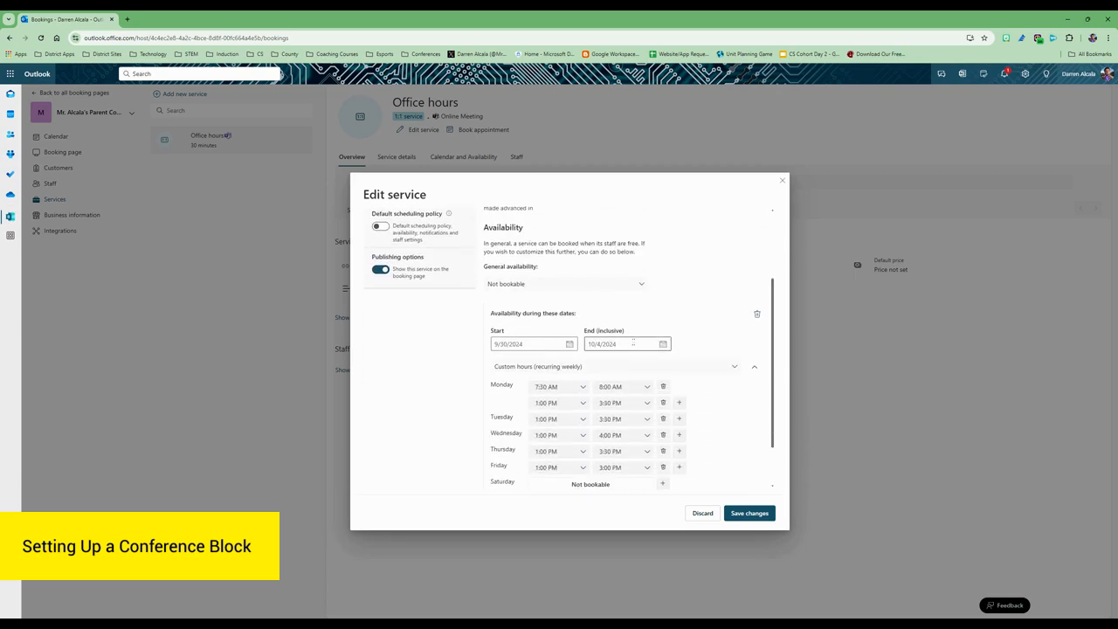
{"action": "scroll", "coordinate": [706, 306], "scroll_direction": "up", "scroll_amount": 2}
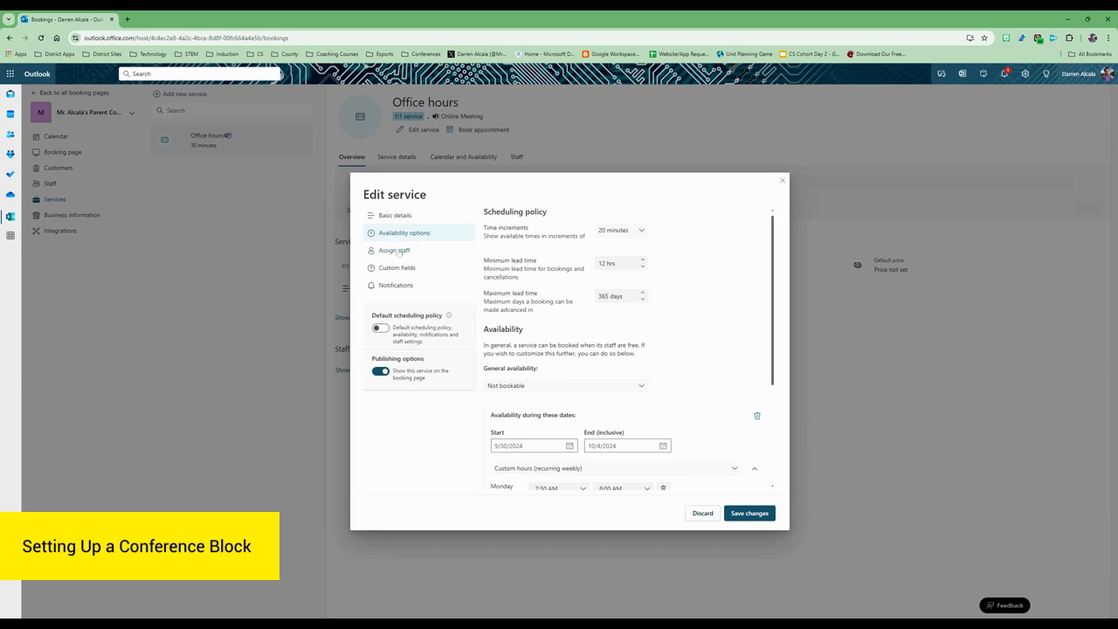
{"action": "left_click", "coordinate": [399, 251]}
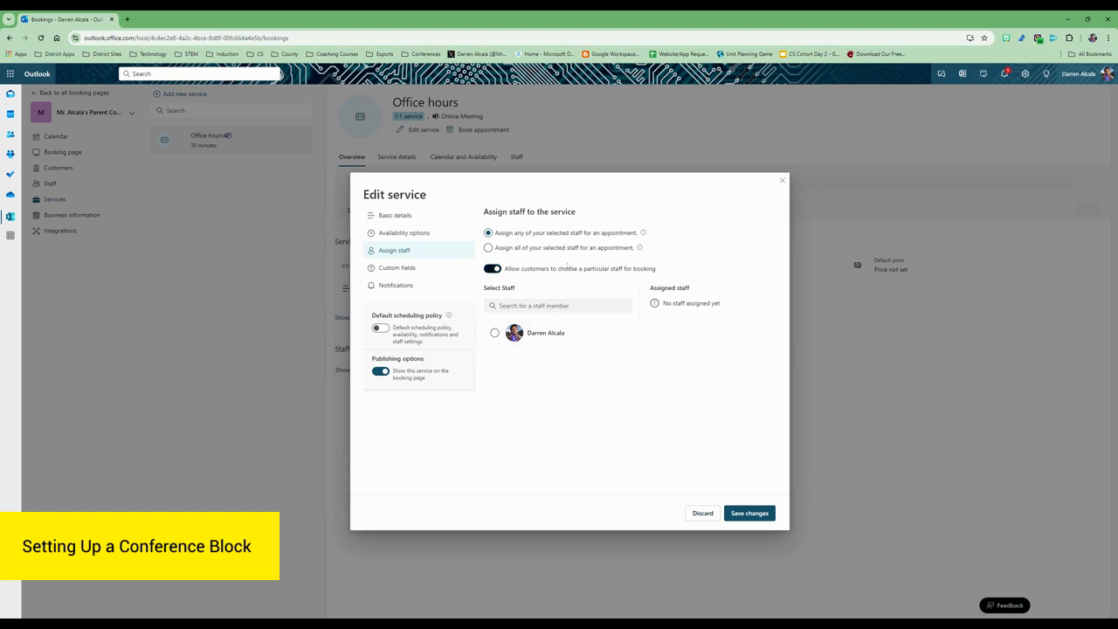
{"action": "left_click", "coordinate": [494, 269]}
{"action": "left_click", "coordinate": [504, 336]}
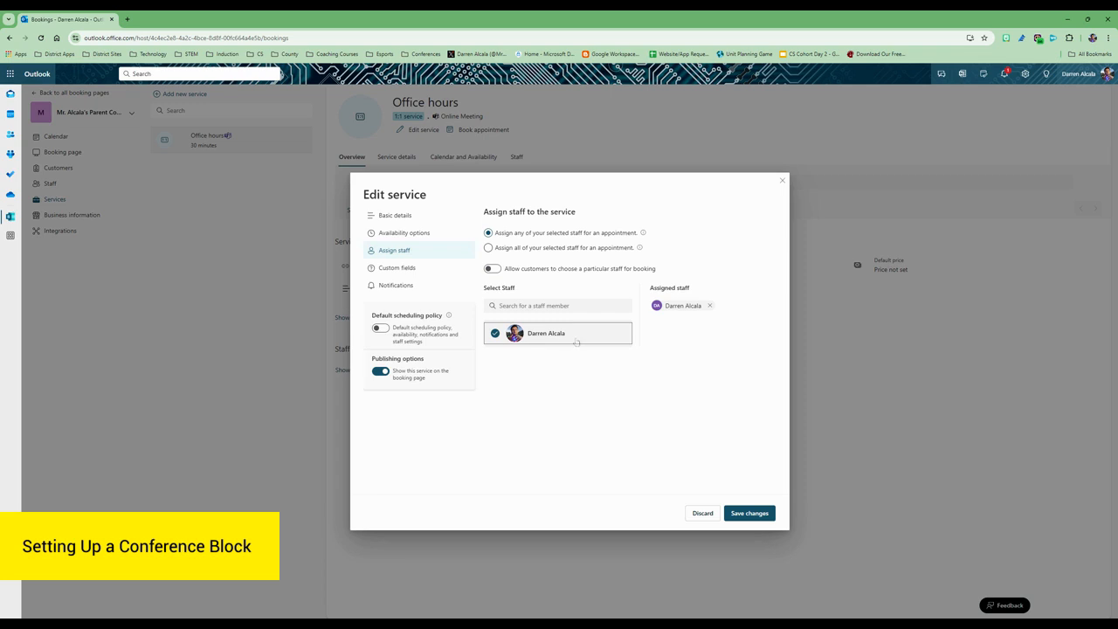
Make the customer's phone number required and exclude the customer address and customer notes fields from the booking form.
{"action": "left_click", "coordinate": [414, 270]}
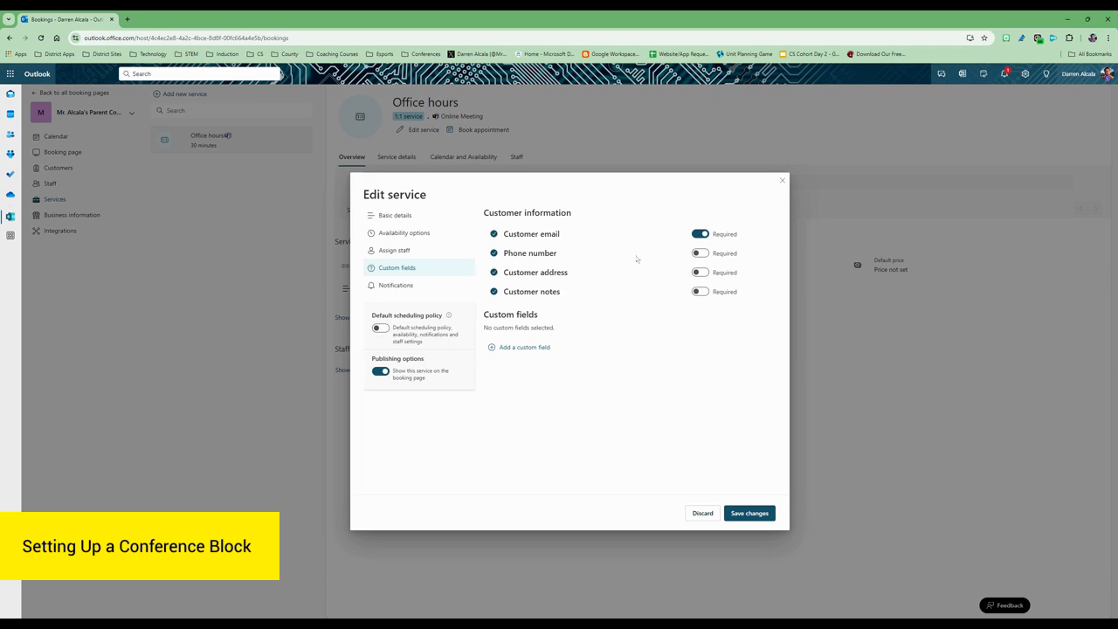
{"action": "left_click", "coordinate": [700, 253]}
{"action": "left_click", "coordinate": [495, 273]}
{"action": "left_click", "coordinate": [495, 293]}
Add a custom text question "Student Name:" to the service, and make it a selected, required field.
{"action": "left_click", "coordinate": [525, 347]}
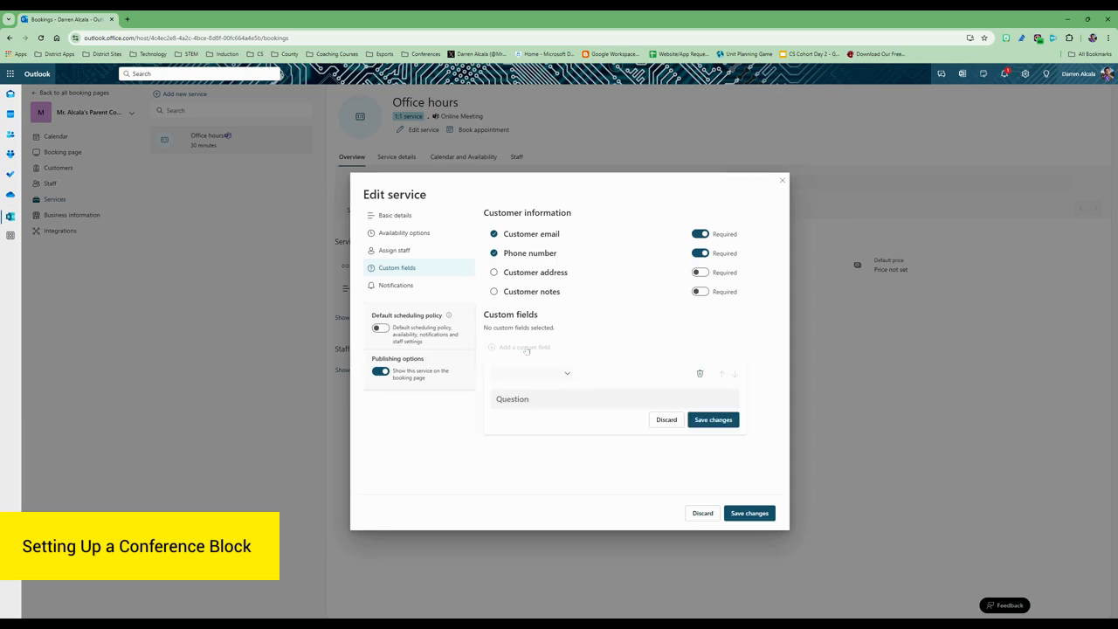
{"action": "left_click", "coordinate": [561, 380]}
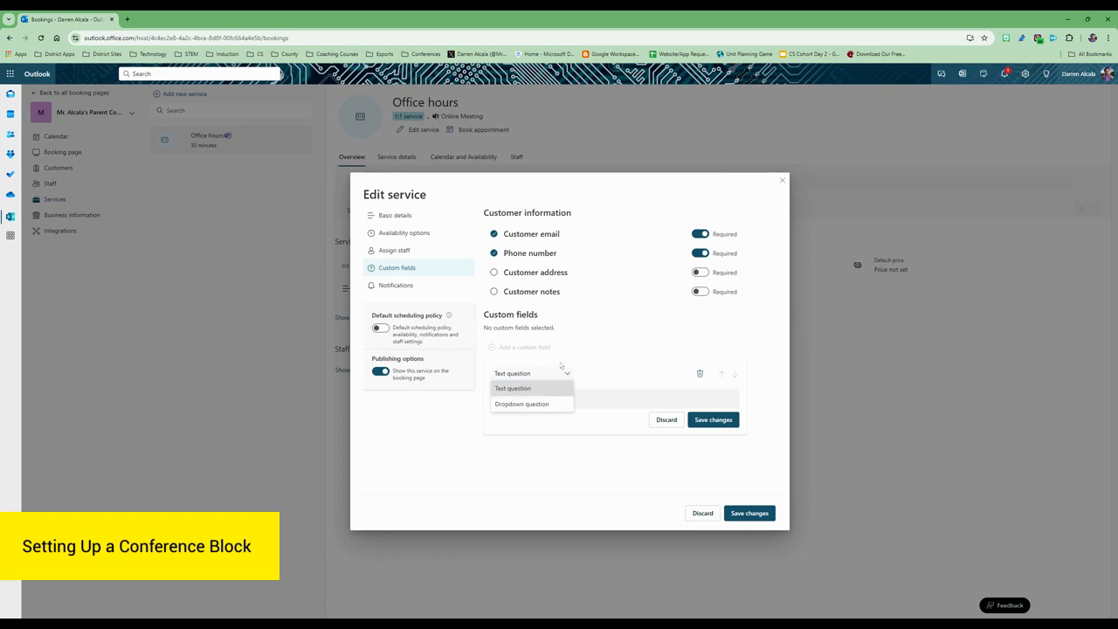
{"action": "left_click", "coordinate": [548, 374]}
{"action": "left_click", "coordinate": [542, 398]}
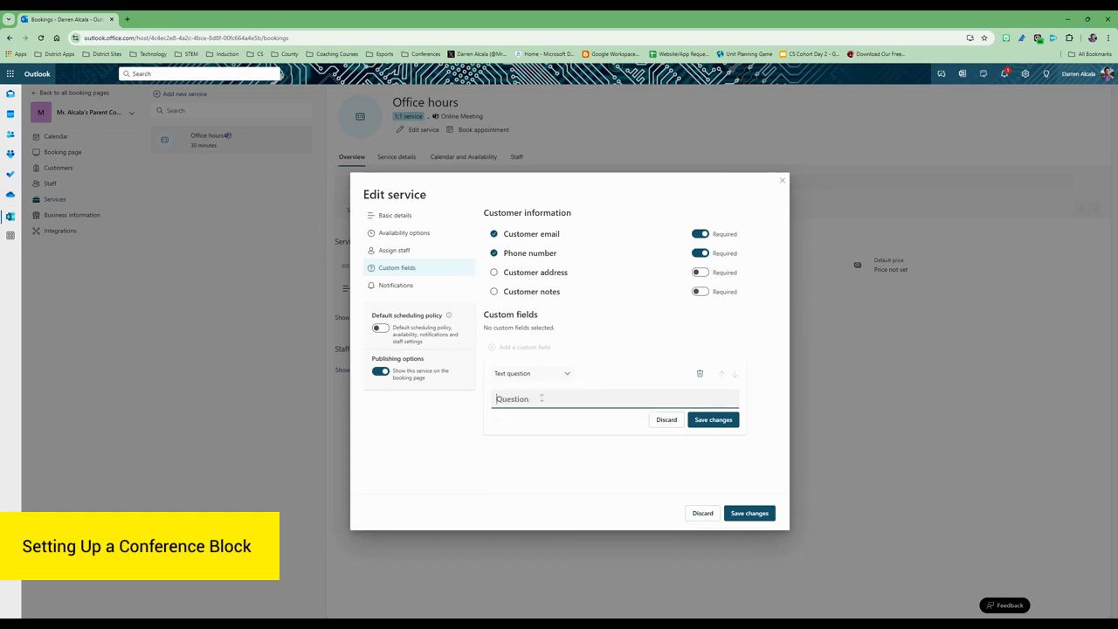
{"action": "type", "text": "Student Name:"}
{"action": "left_click", "coordinate": [713, 419]}
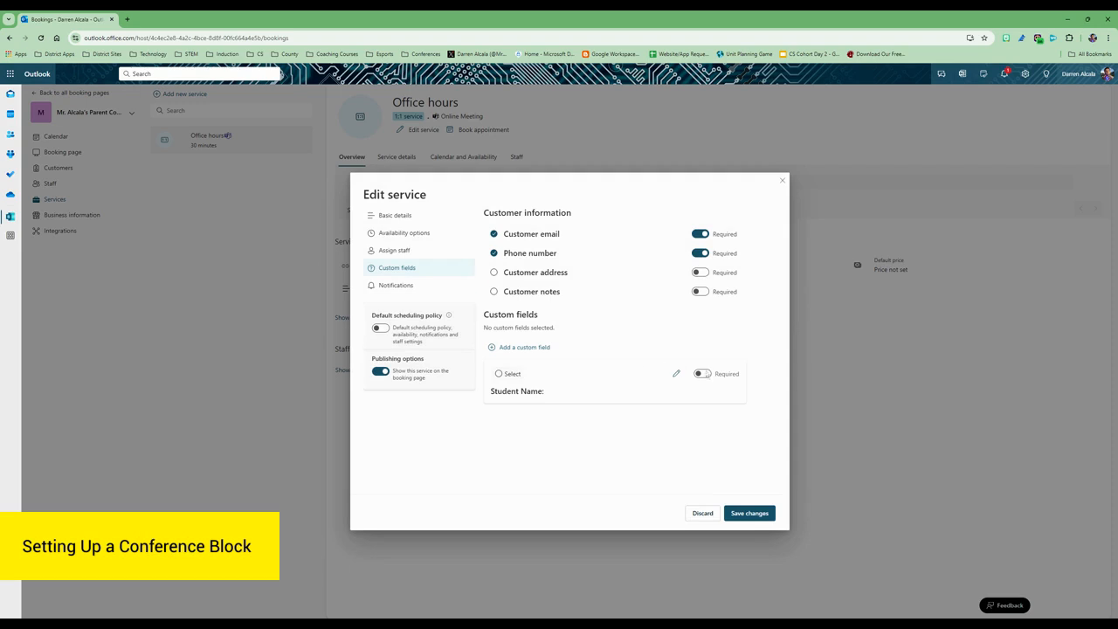
{"action": "left_click", "coordinate": [499, 374]}
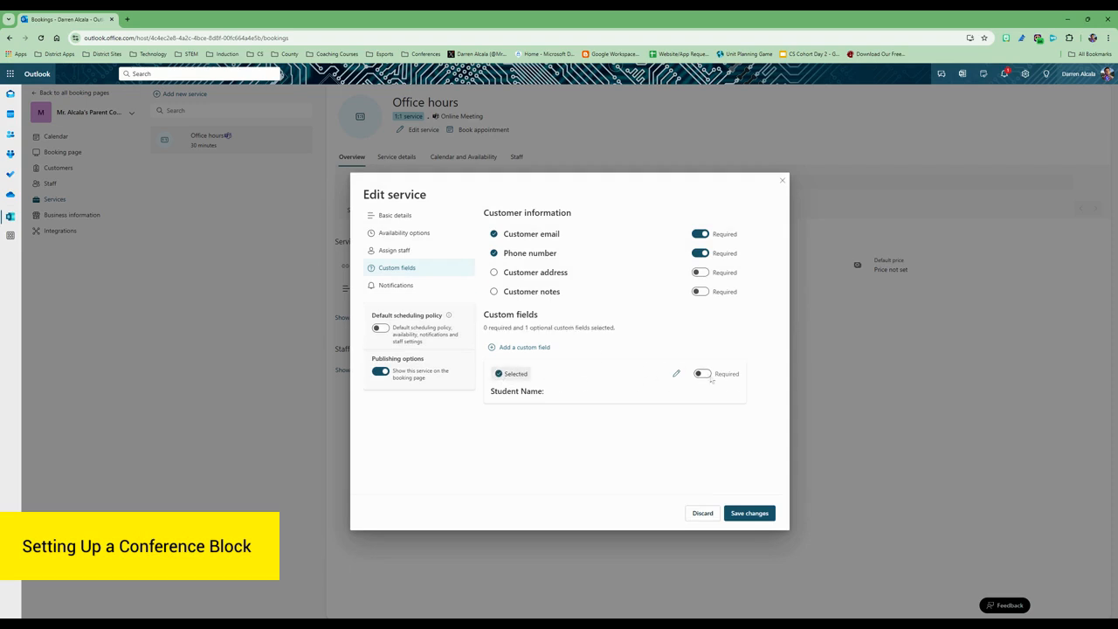
{"action": "left_click", "coordinate": [703, 375]}
Add a custom text question "Parent/Guardians Attending:" to the service, and make it a selected, required field.
{"action": "left_click", "coordinate": [511, 348]}
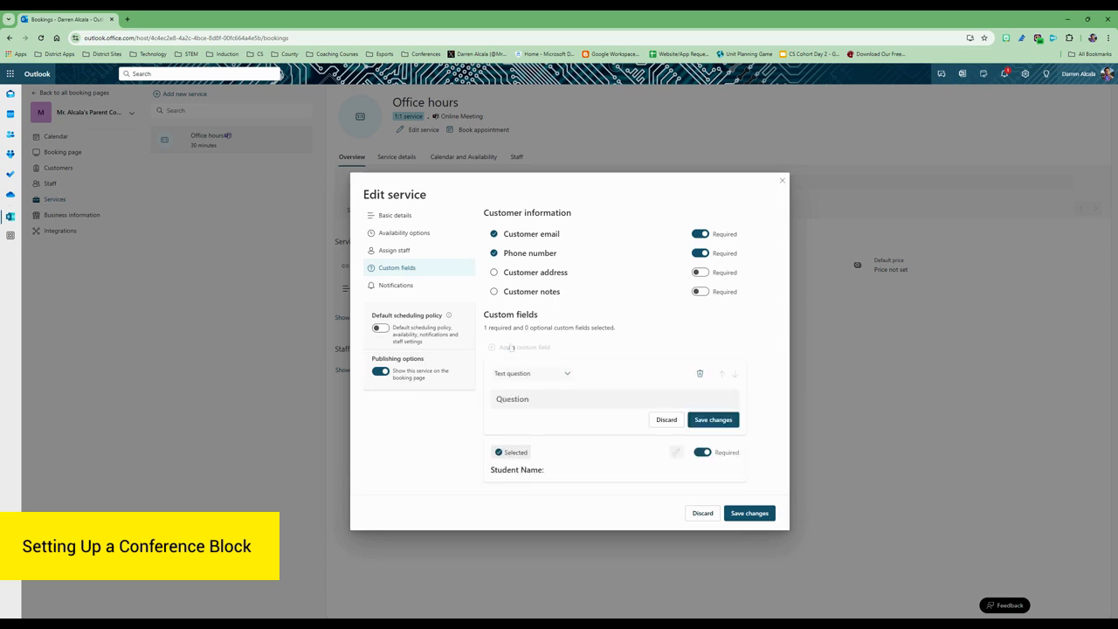
{"action": "left_click", "coordinate": [529, 402]}
{"action": "type", "text": "Parent/Guardi"}
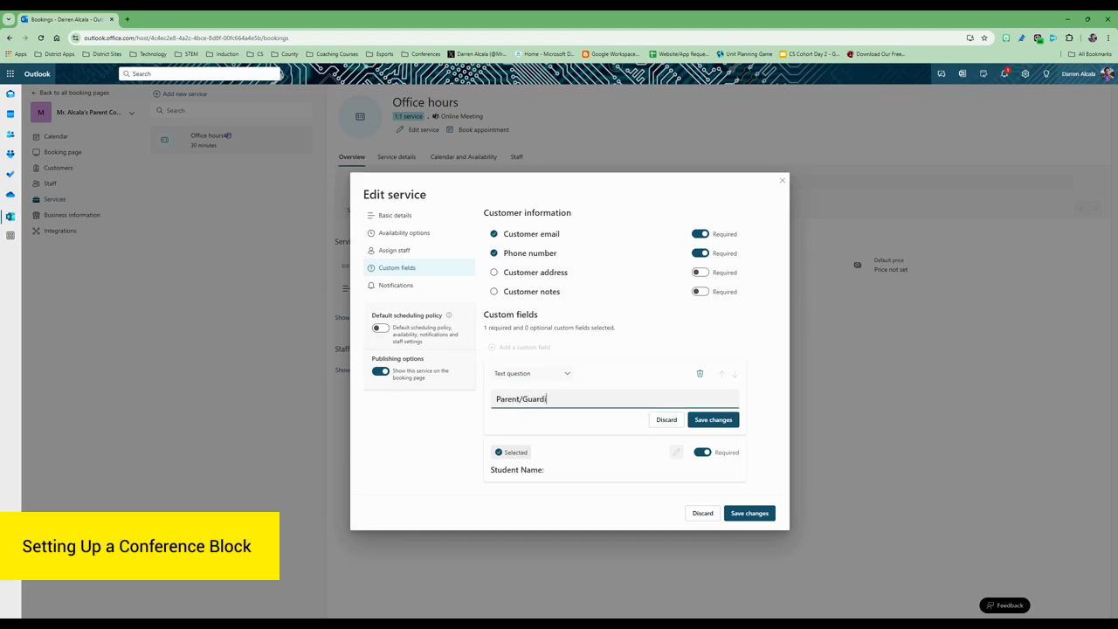
{"action": "type", "text": "an sAttending:"}
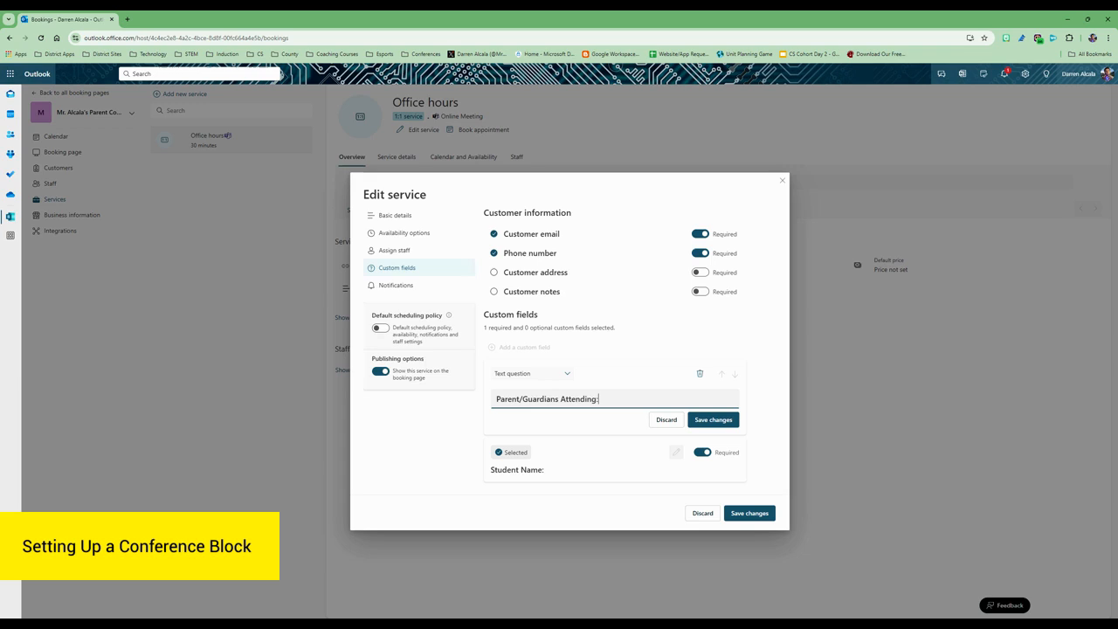
{"action": "left_click", "coordinate": [709, 421]}
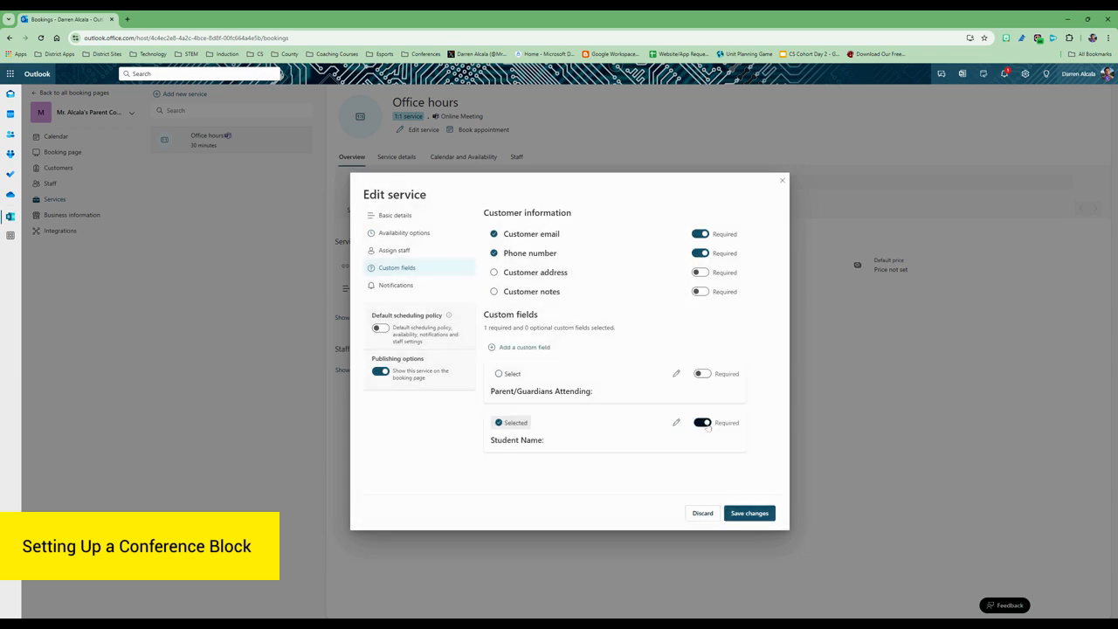
{"action": "left_click", "coordinate": [499, 374]}
{"action": "left_click", "coordinate": [702, 374]}
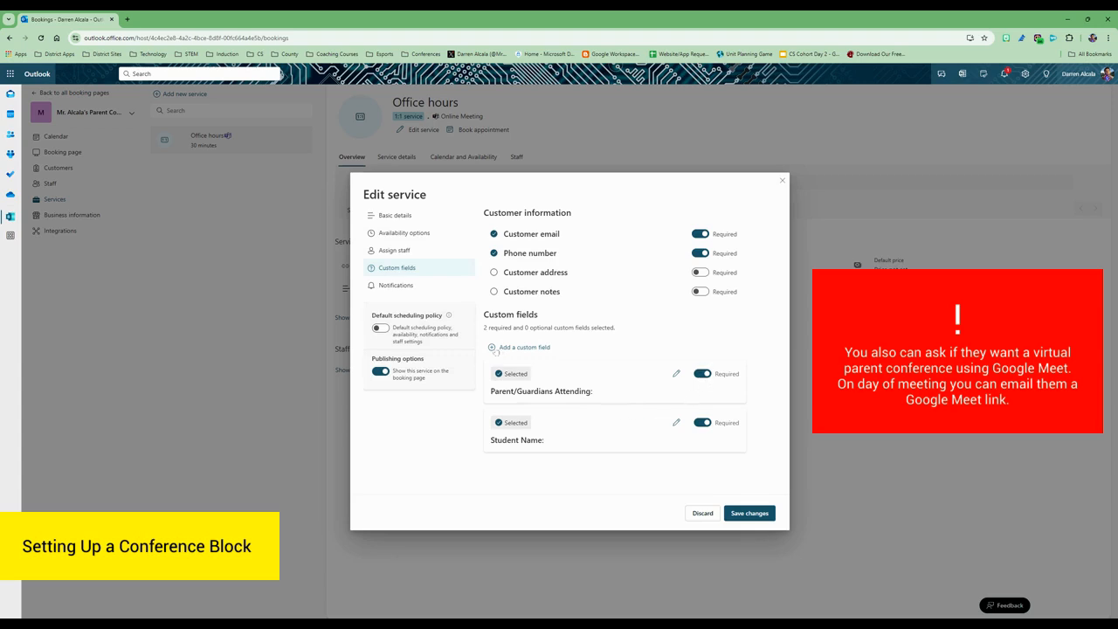
Add a custom dropdown question reading "Do you require a translator?" to the service.
{"action": "left_click", "coordinate": [495, 350]}
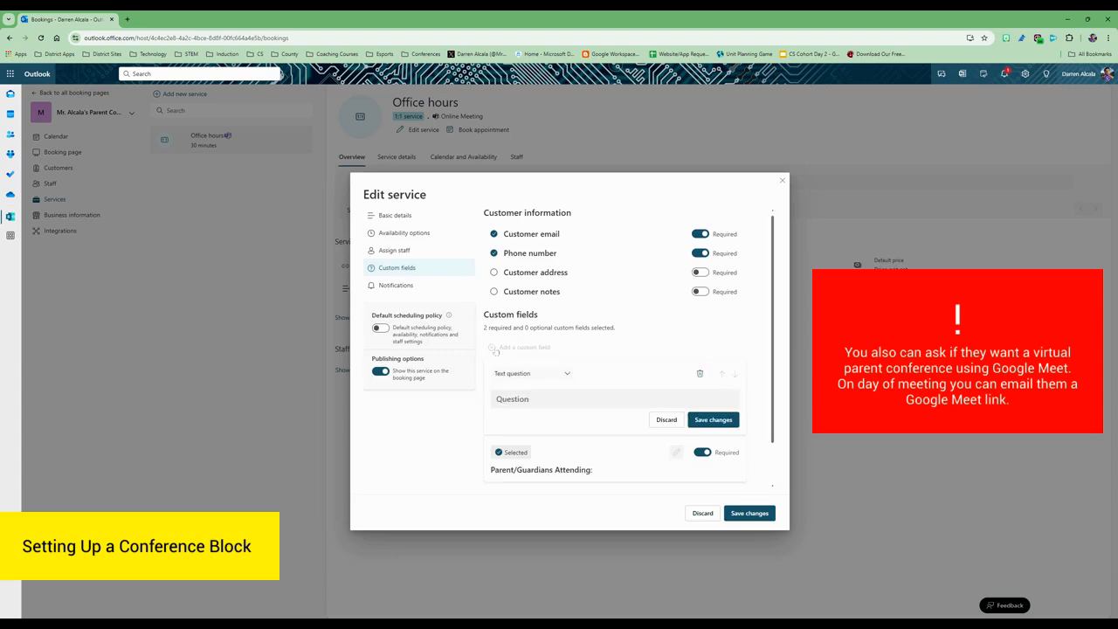
{"action": "left_click", "coordinate": [550, 375]}
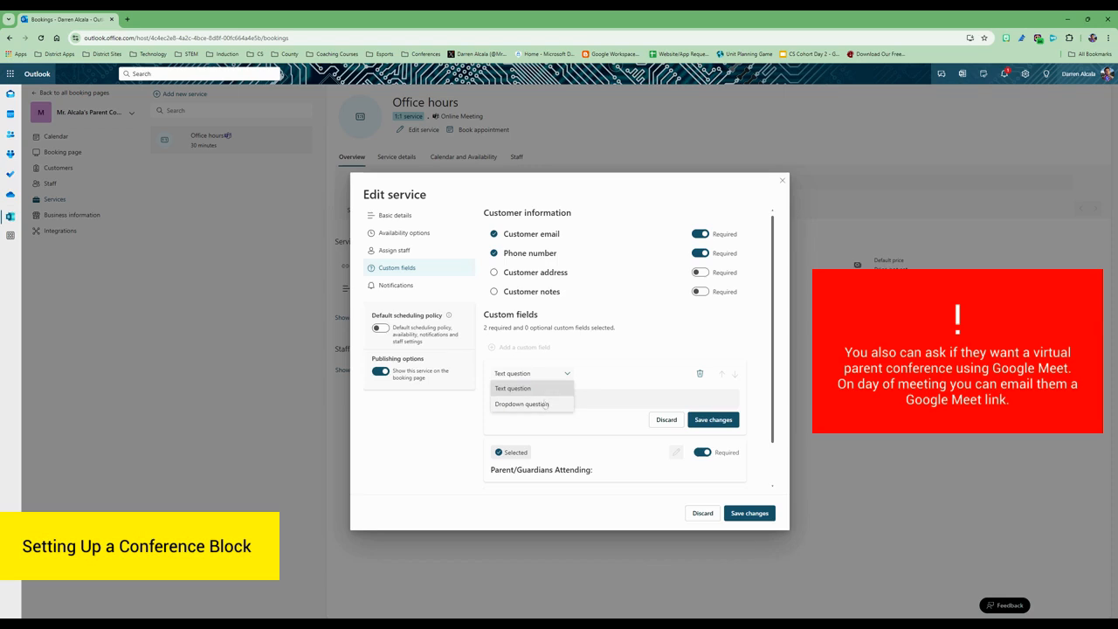
{"action": "left_click", "coordinate": [545, 405]}
{"action": "type", "text": "Do you re"}
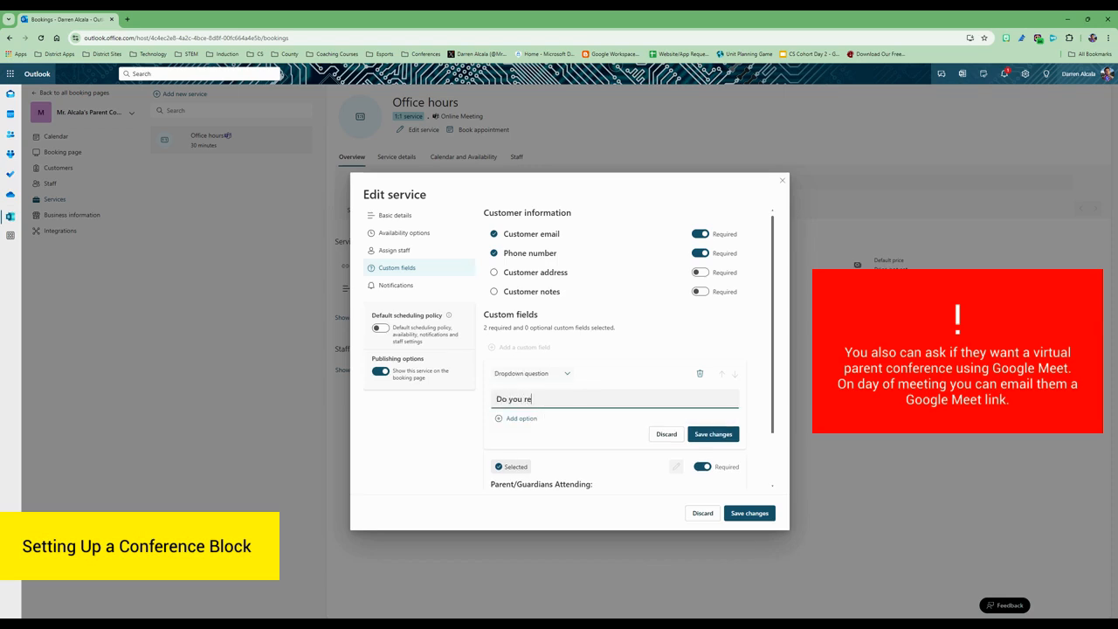
{"action": "type", "text": "quire a translator?"}
Give the translator question the options Yes and No, and make it a selected, required field.
{"action": "left_click", "coordinate": [521, 420]}
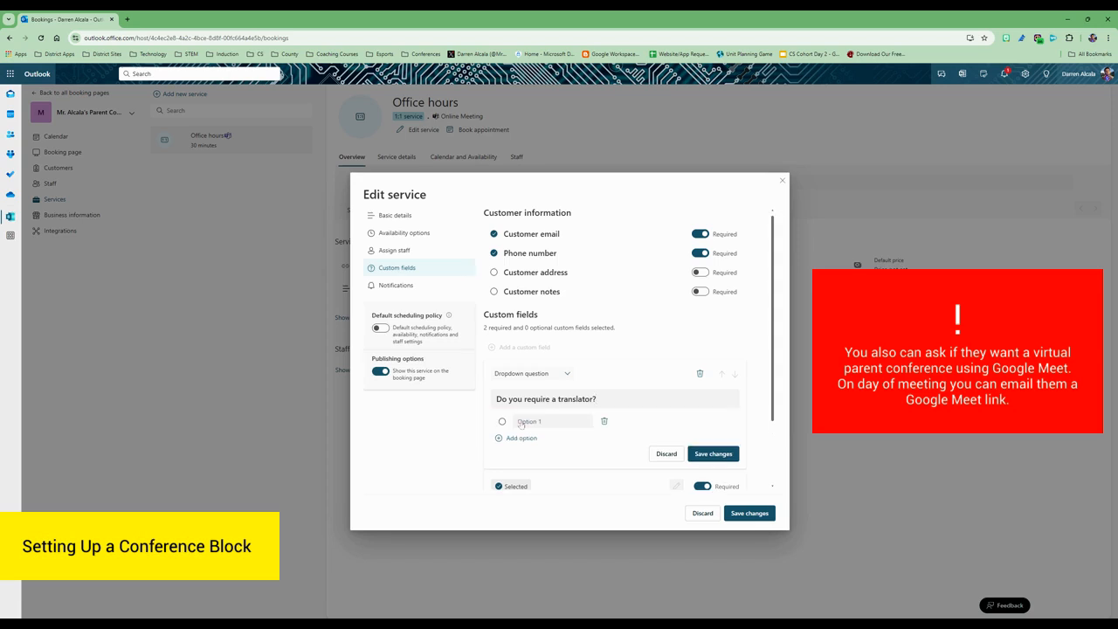
{"action": "left_click", "coordinate": [547, 421]}
{"action": "type", "text": "Yes"}
{"action": "left_click", "coordinate": [527, 440]}
{"action": "type", "text": "No"}
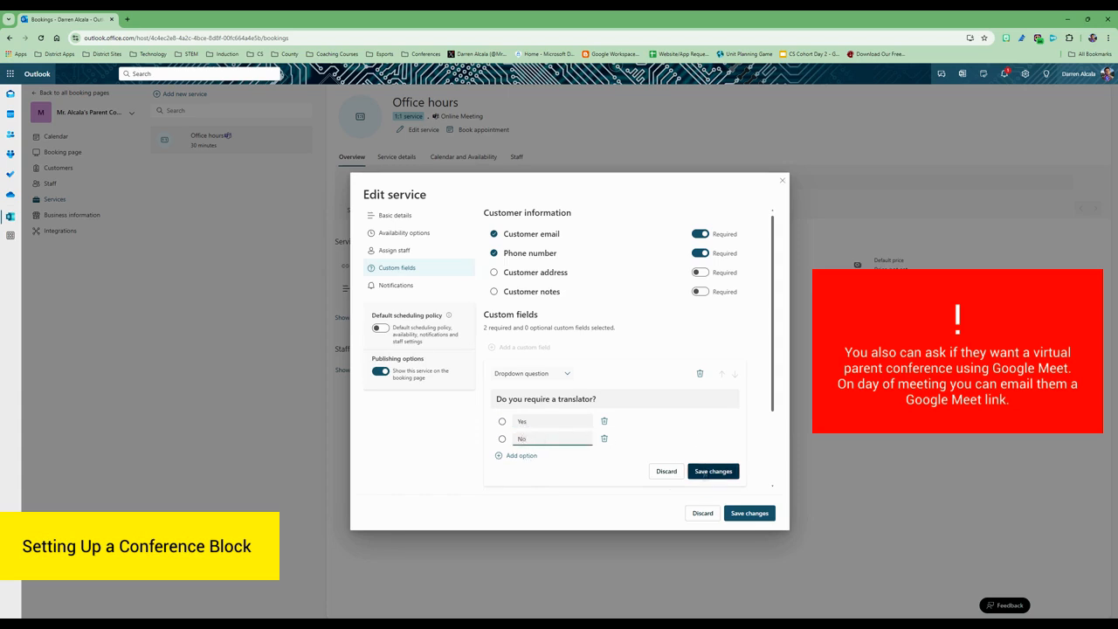
{"action": "left_click", "coordinate": [706, 473]}
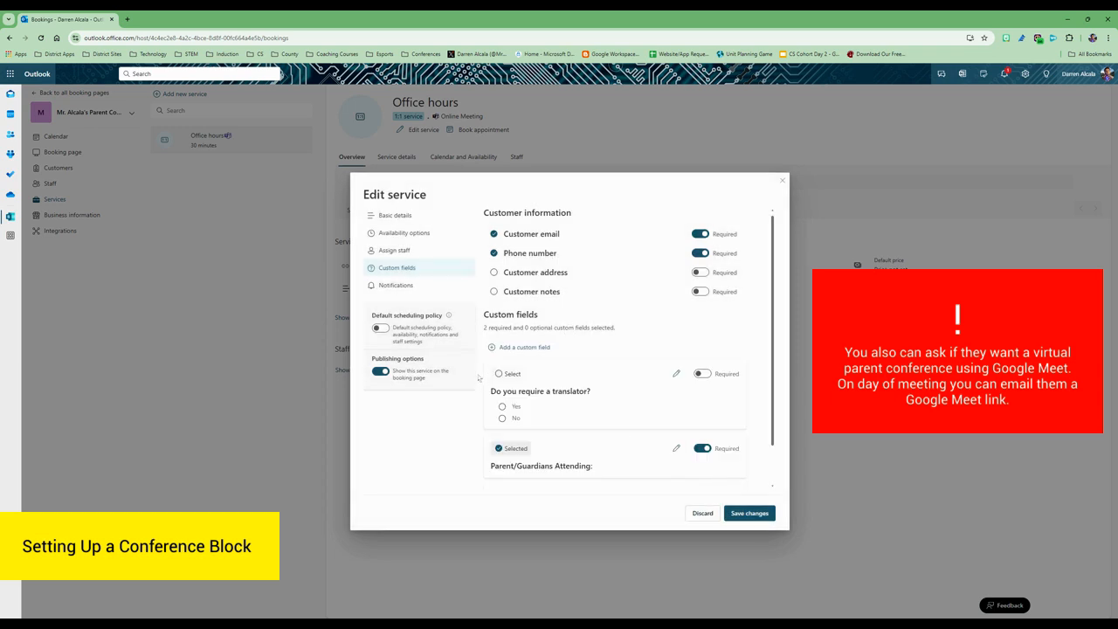
{"action": "left_click", "coordinate": [500, 374]}
{"action": "left_click", "coordinate": [703, 374]}
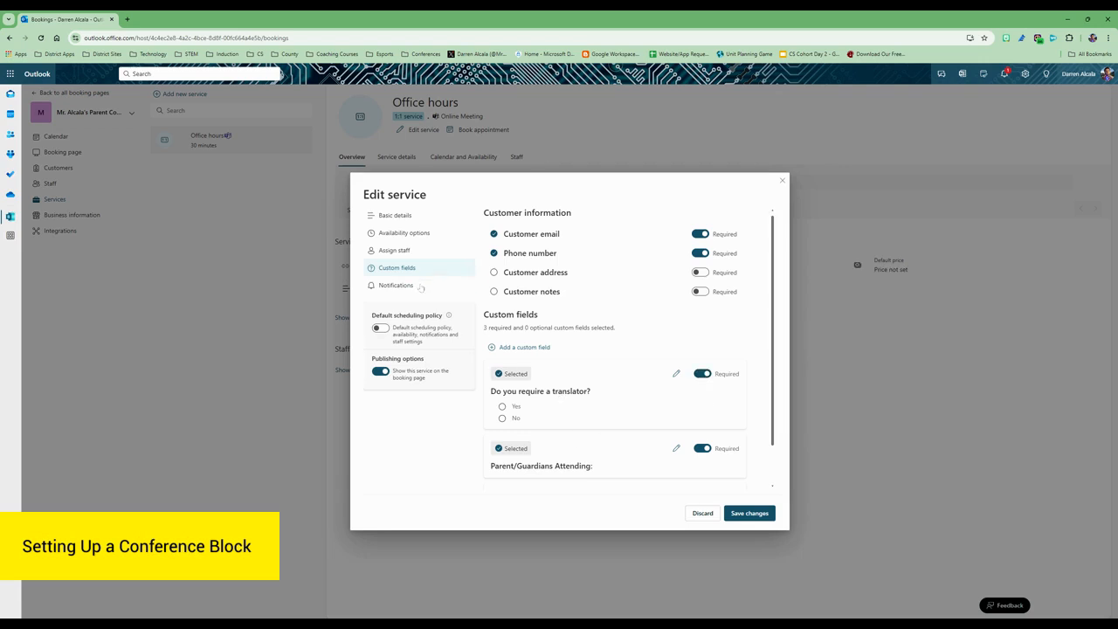
Review the service's notification settings with their defaults kept, and save the service changes.
{"action": "left_click", "coordinate": [423, 286]}
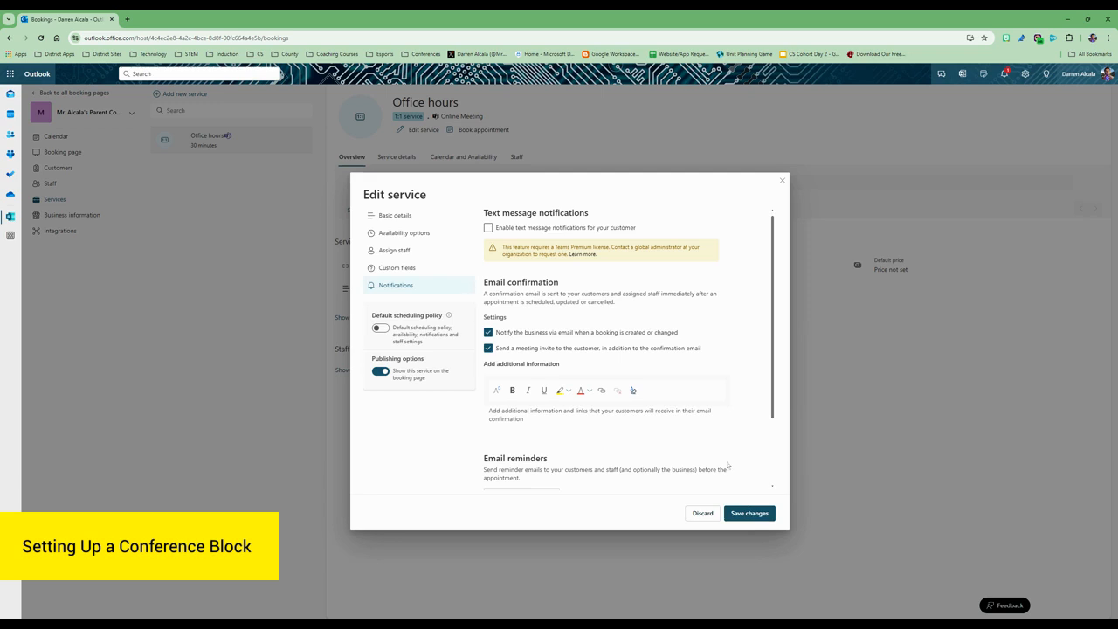
{"action": "scroll", "coordinate": [726, 465], "scroll_direction": "down", "scroll_amount": 1}
{"action": "scroll", "coordinate": [726, 465], "scroll_direction": "down", "scroll_amount": 1}
{"action": "left_click", "coordinate": [750, 513]}
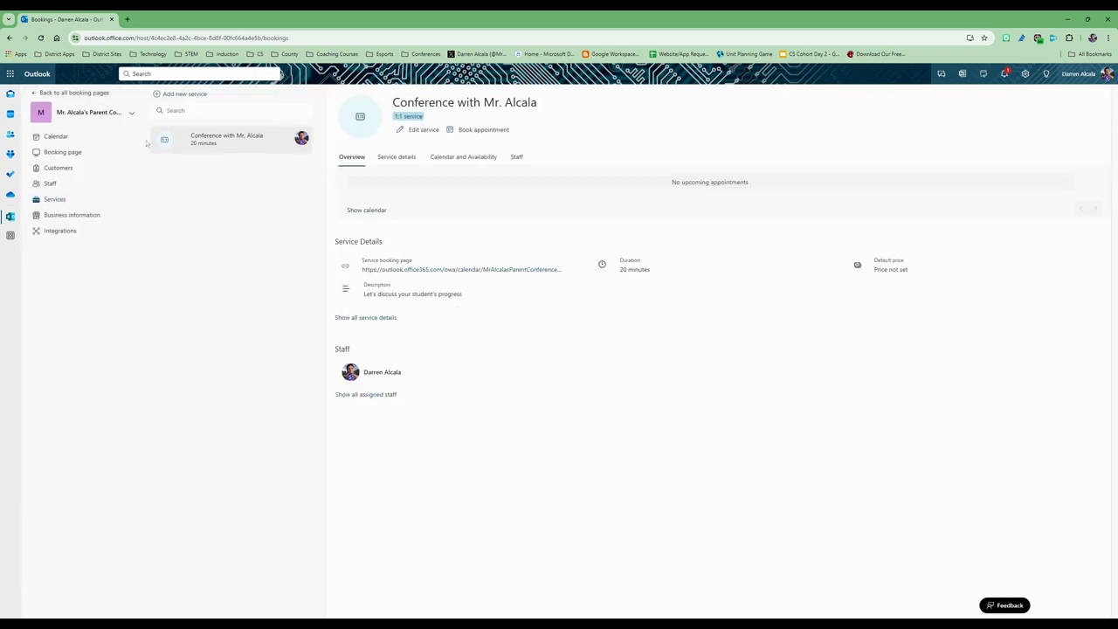
Open the public booking page from its link and examine the time slots, contact details and custom questions.
{"action": "left_click", "coordinate": [67, 155]}
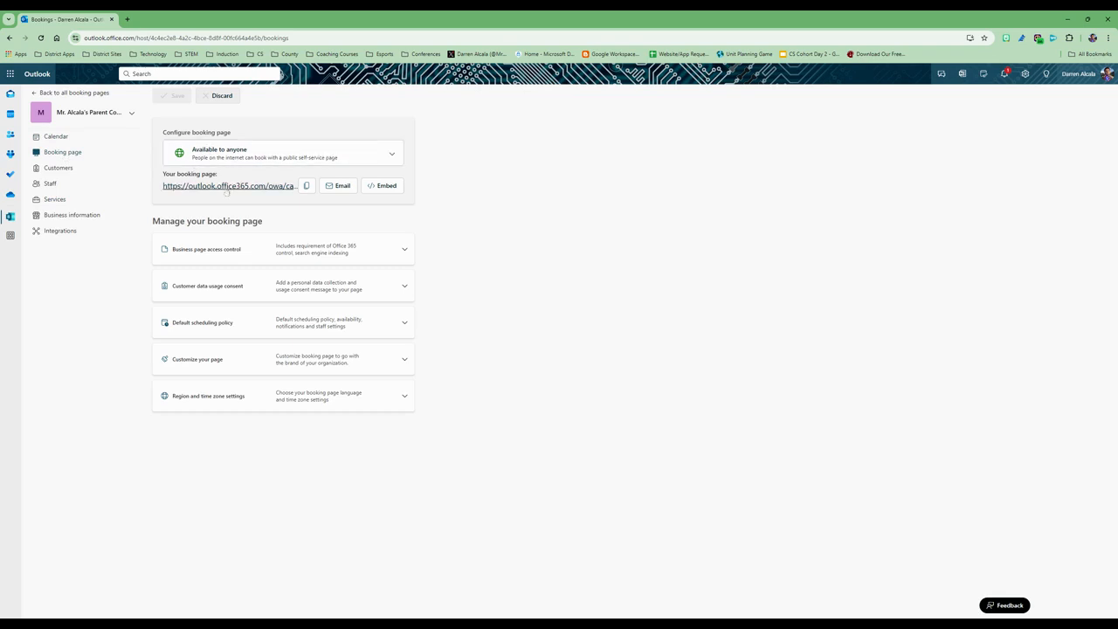
{"action": "left_click", "coordinate": [225, 191]}
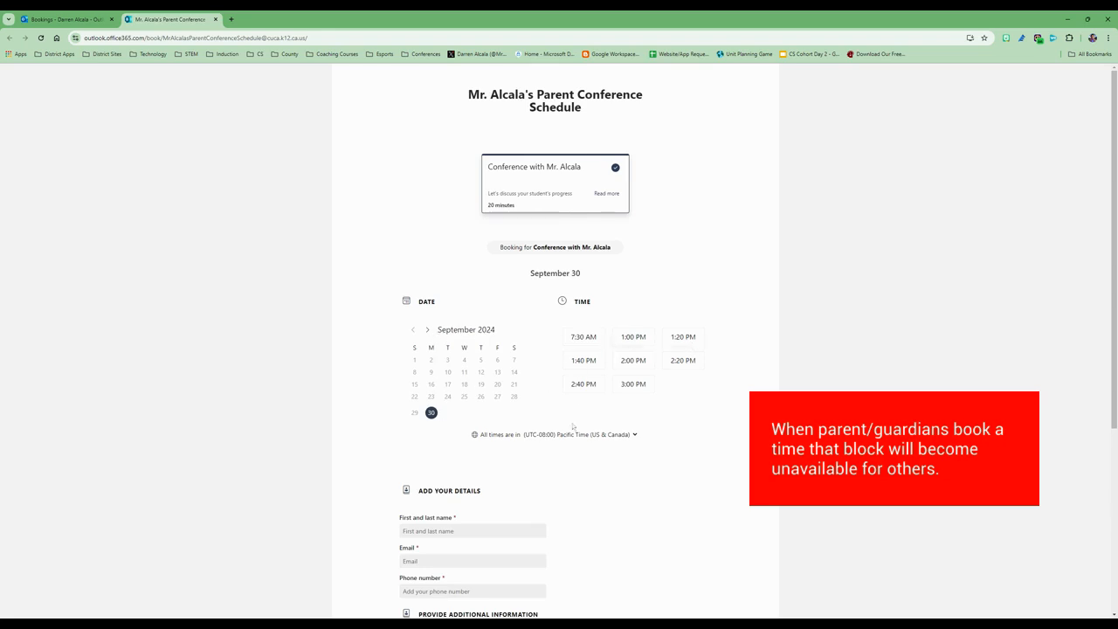
{"action": "scroll", "coordinate": [572, 427], "scroll_direction": "down", "scroll_amount": 3}
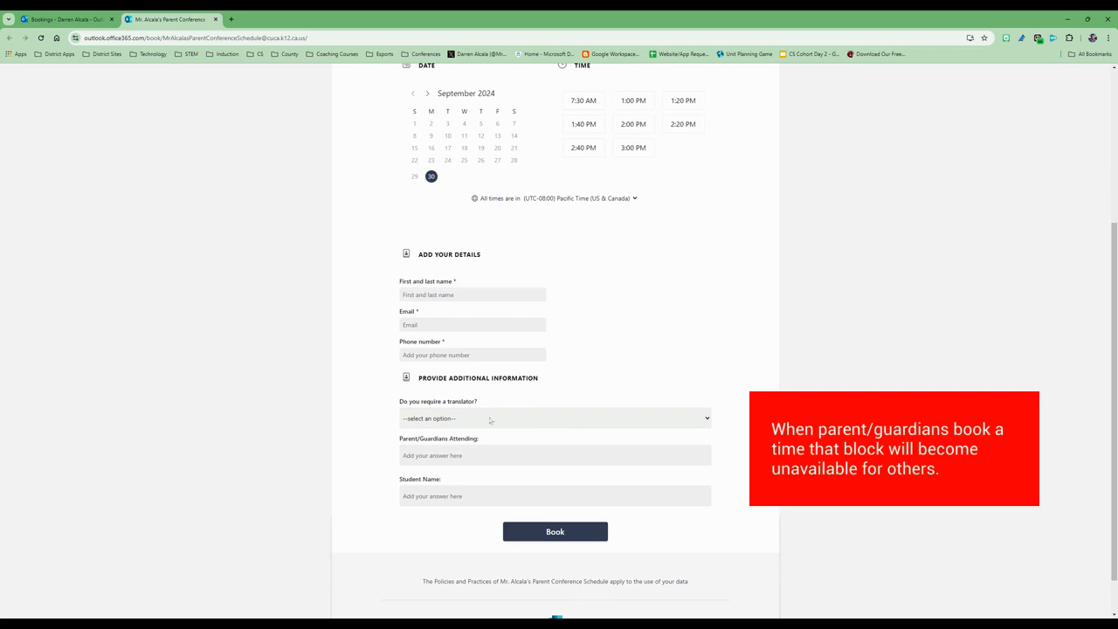
{"action": "scroll", "coordinate": [569, 358], "scroll_direction": "up", "scroll_amount": 4}
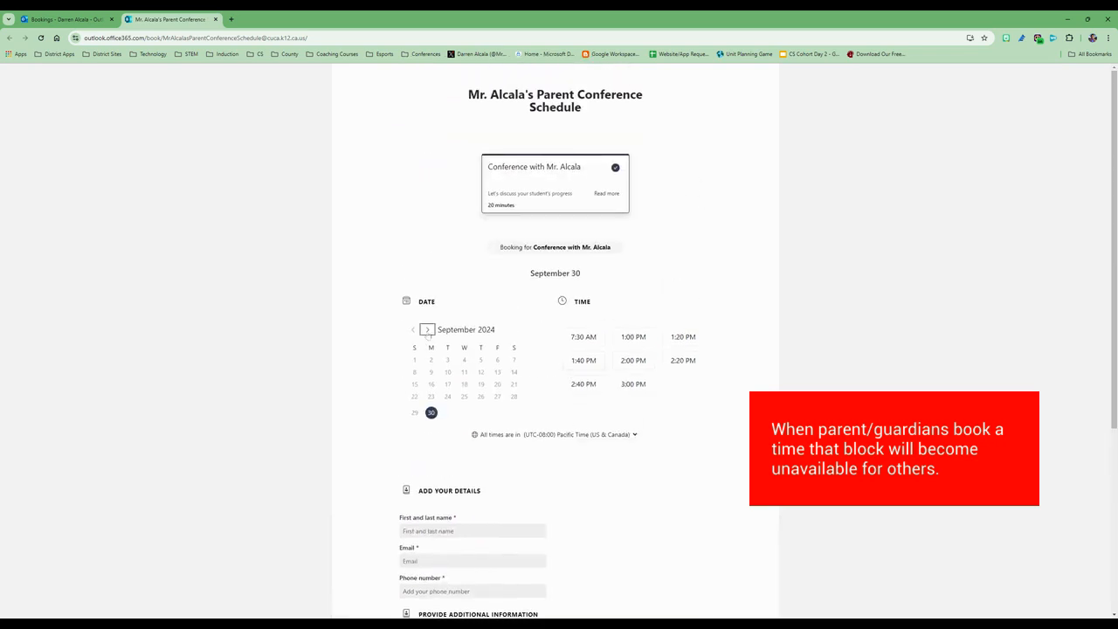
Check the availability of October 15, 9, 10 and 24, 2024 on the public booking page.
{"action": "left_click", "coordinate": [427, 330]}
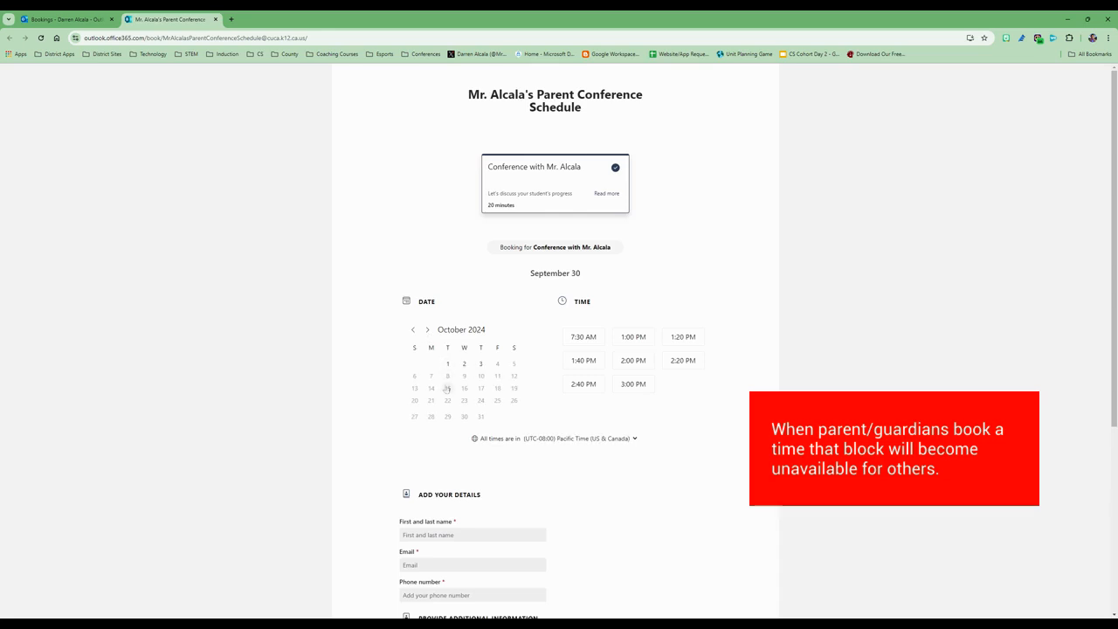
{"action": "left_click", "coordinate": [447, 388]}
{"action": "left_click", "coordinate": [464, 376]}
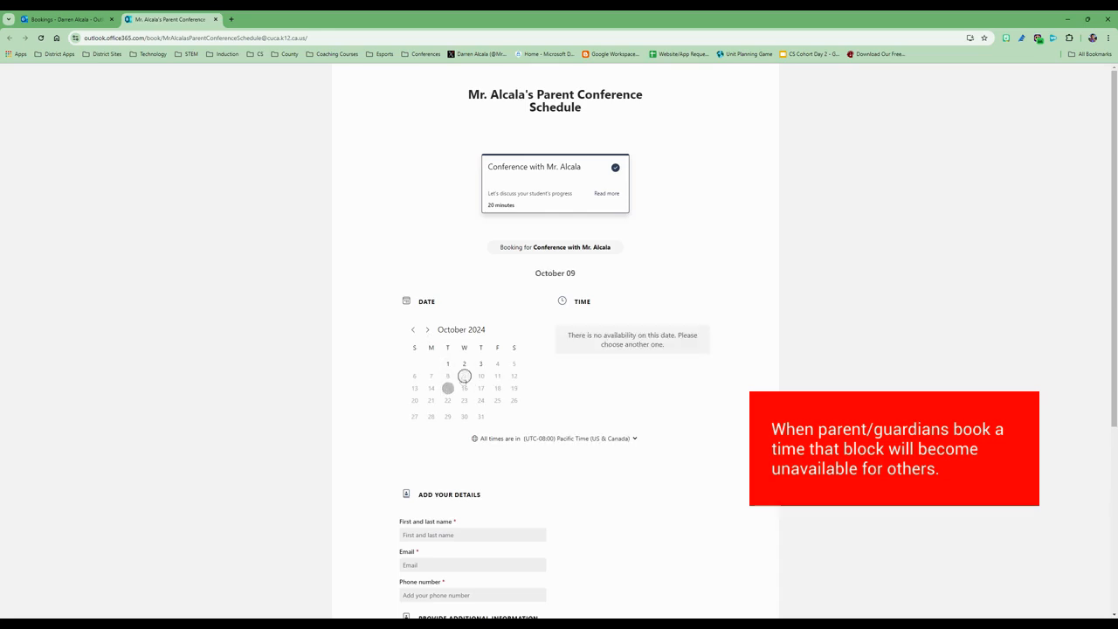
{"action": "left_click", "coordinate": [481, 376]}
{"action": "left_click", "coordinate": [481, 400]}
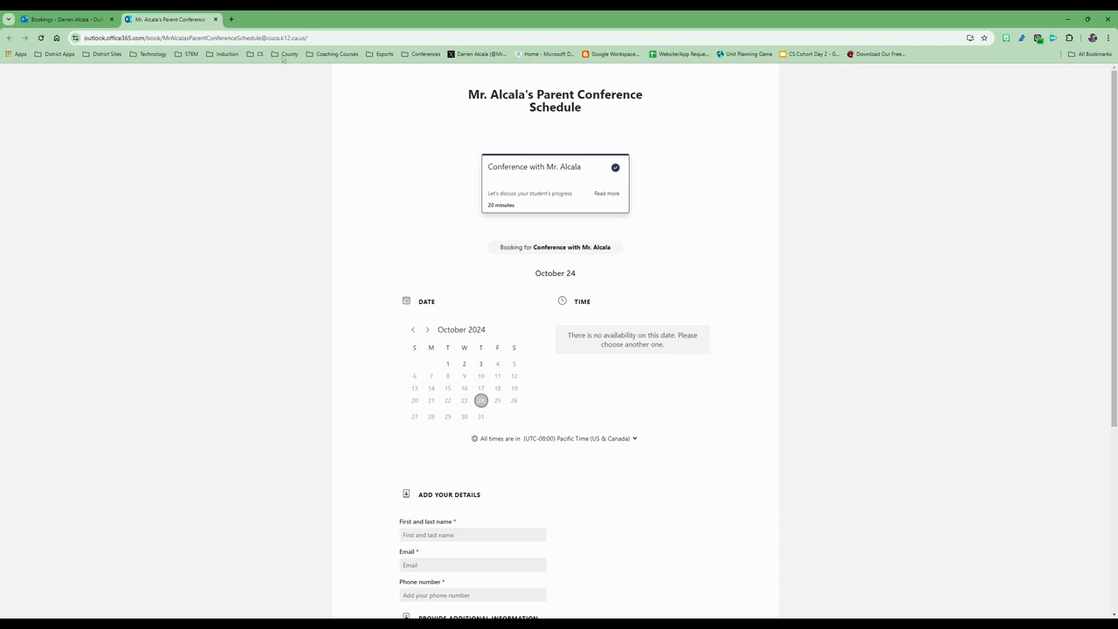
Return to managing the booking page, view its services, and expand the basic details of the business information.
{"action": "left_click", "coordinate": [91, 20]}
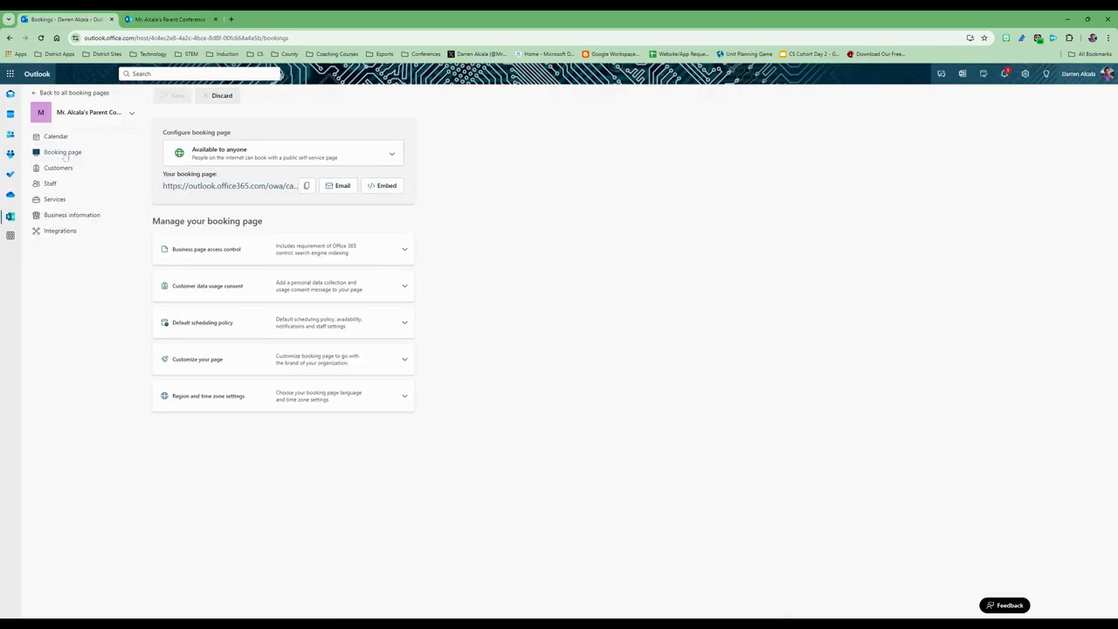
{"action": "left_click", "coordinate": [50, 204]}
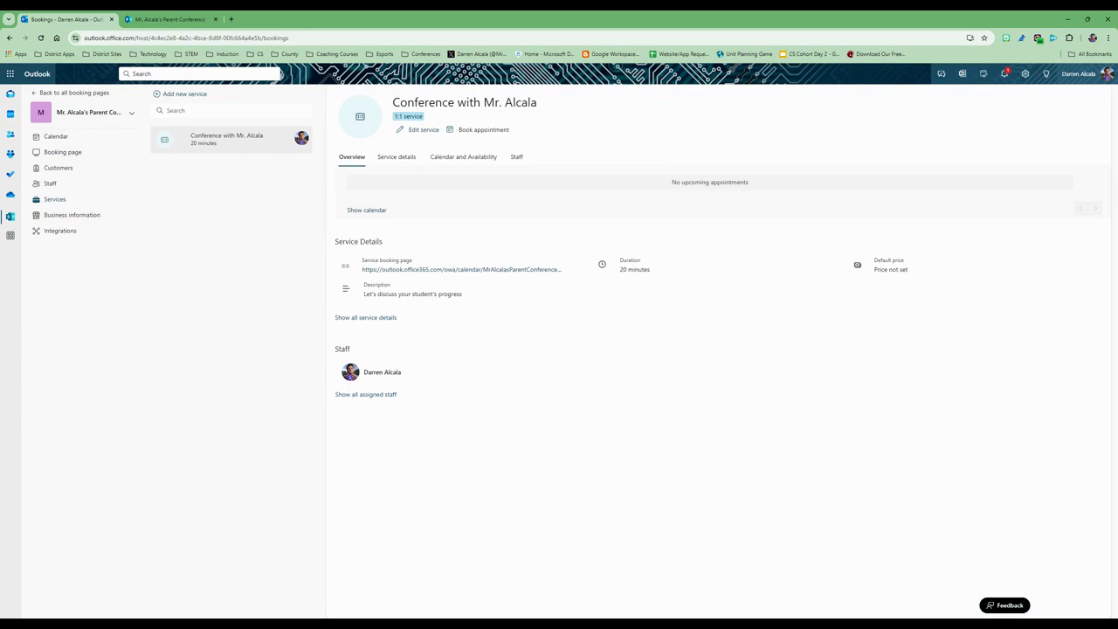
{"action": "left_click", "coordinate": [64, 215]}
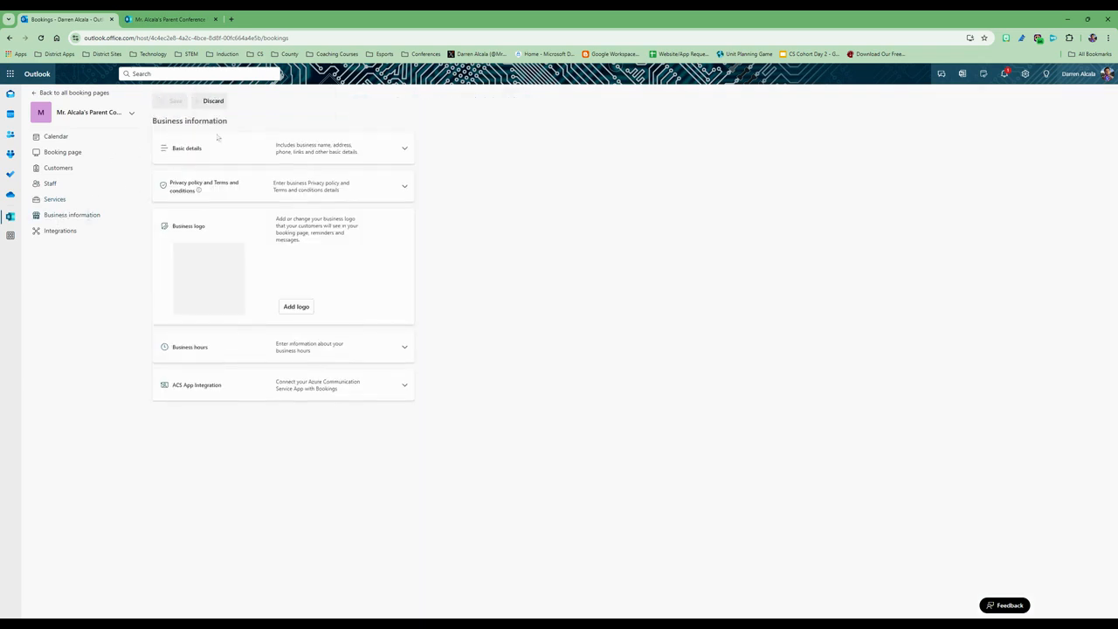
{"action": "left_click", "coordinate": [404, 149]}
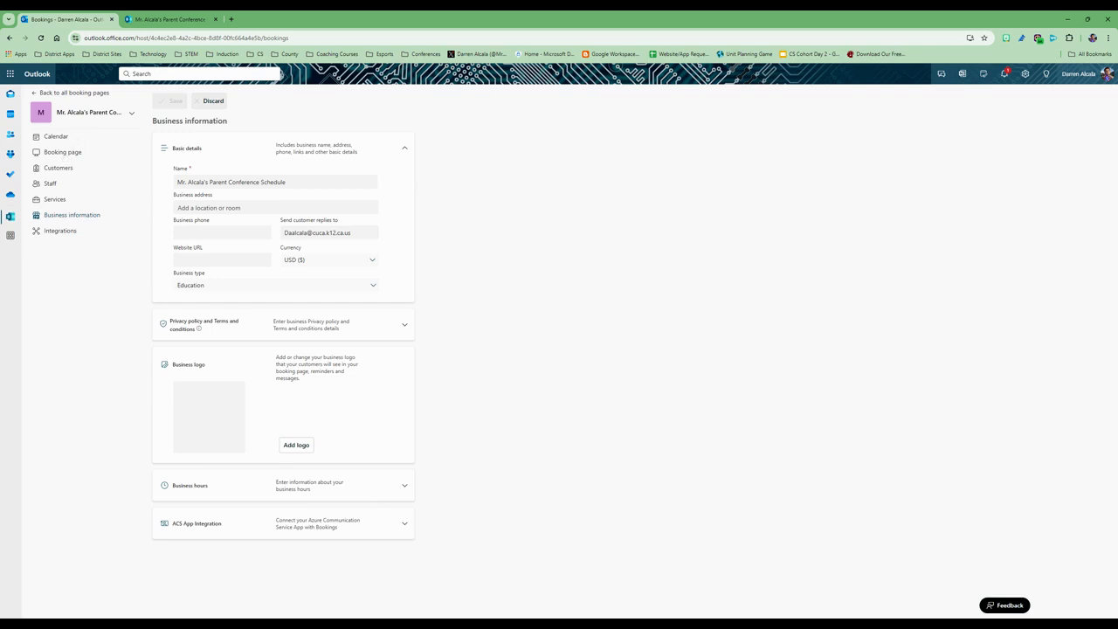
Go back to the public booking page and check the time slots offered on October 4 and October 3.
{"action": "left_click", "coordinate": [171, 18]}
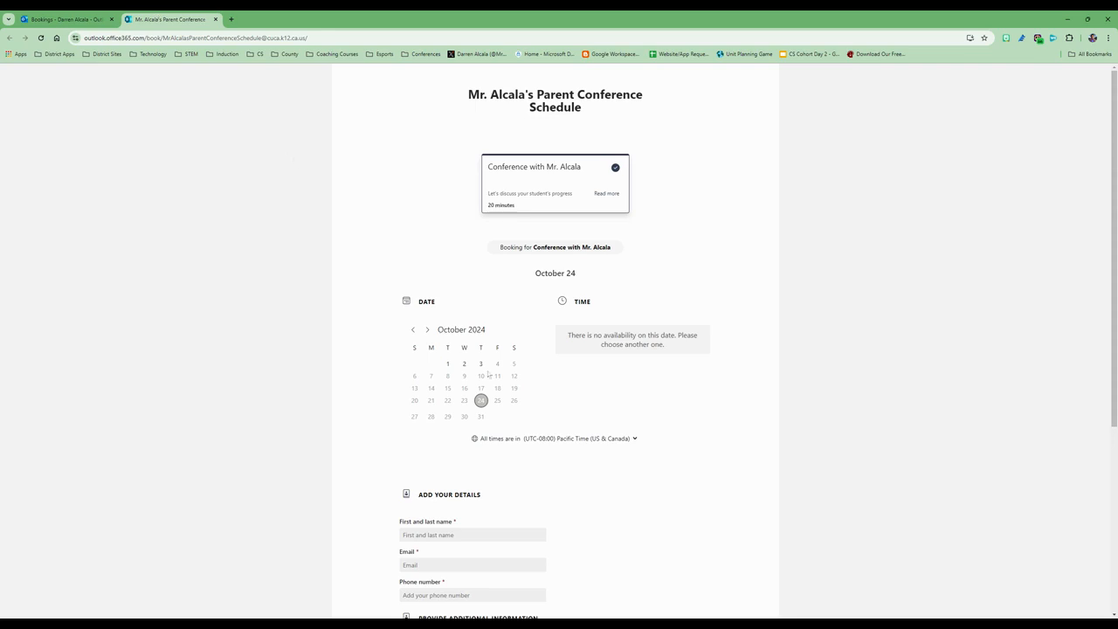
{"action": "scroll", "coordinate": [491, 384], "scroll_direction": "down", "scroll_amount": 1}
{"action": "scroll", "coordinate": [472, 350], "scroll_direction": "up", "scroll_amount": 1}
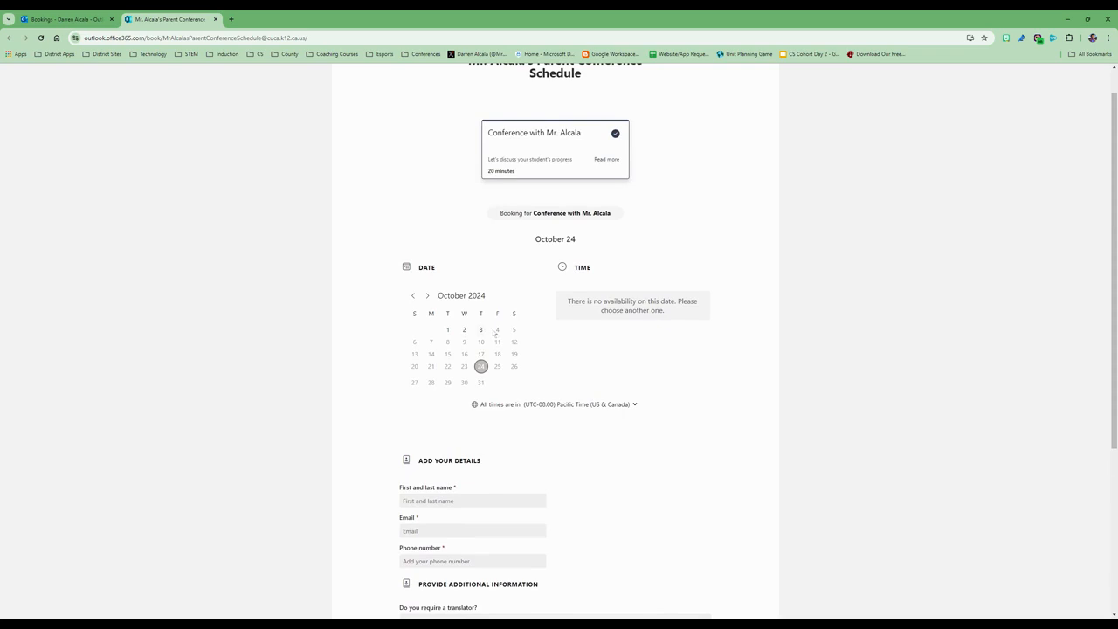
{"action": "left_click", "coordinate": [497, 330]}
{"action": "scroll", "coordinate": [592, 352], "scroll_direction": "down", "scroll_amount": 1}
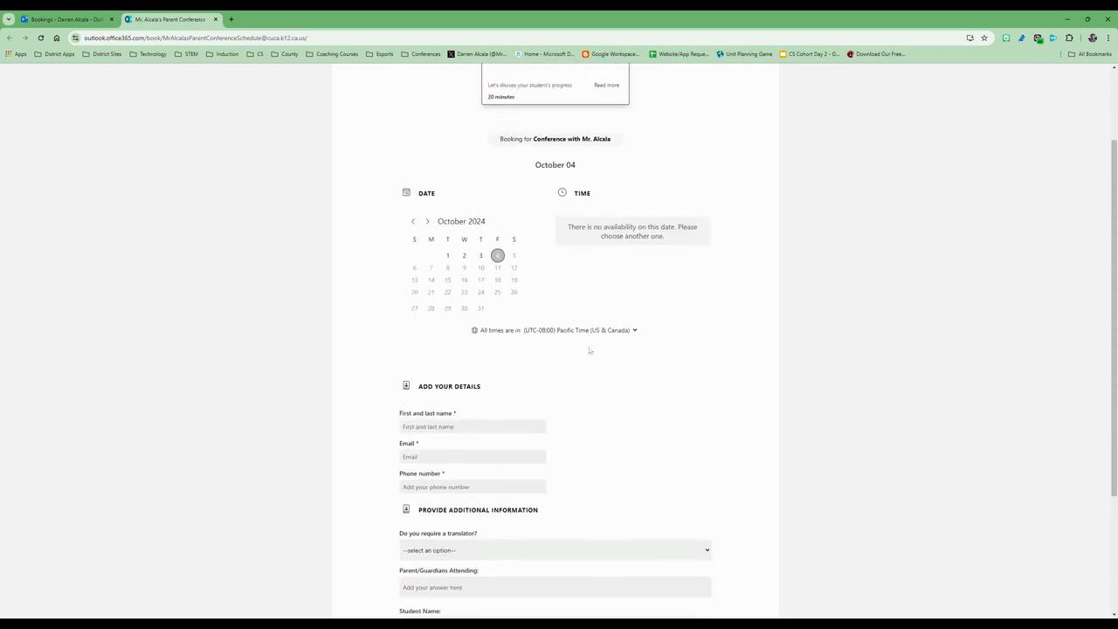
{"action": "scroll", "coordinate": [591, 352], "scroll_direction": "up", "scroll_amount": 1}
{"action": "left_click", "coordinate": [481, 271]}
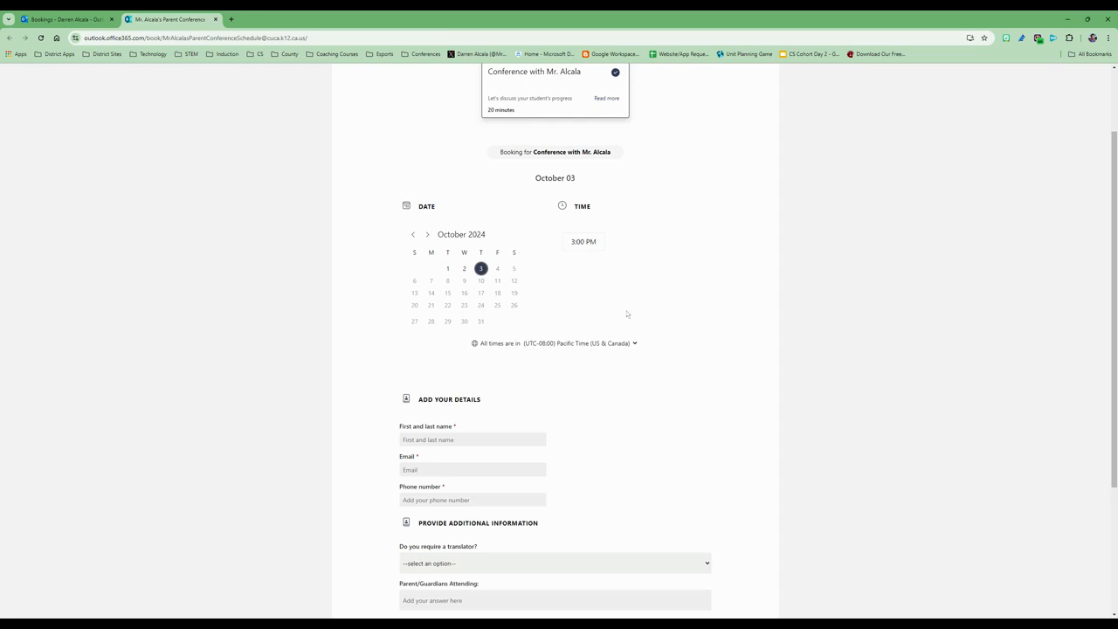
Check October 4 again on the public booking page and look through the whole booking form.
{"action": "scroll", "coordinate": [627, 315], "scroll_direction": "up", "scroll_amount": 1}
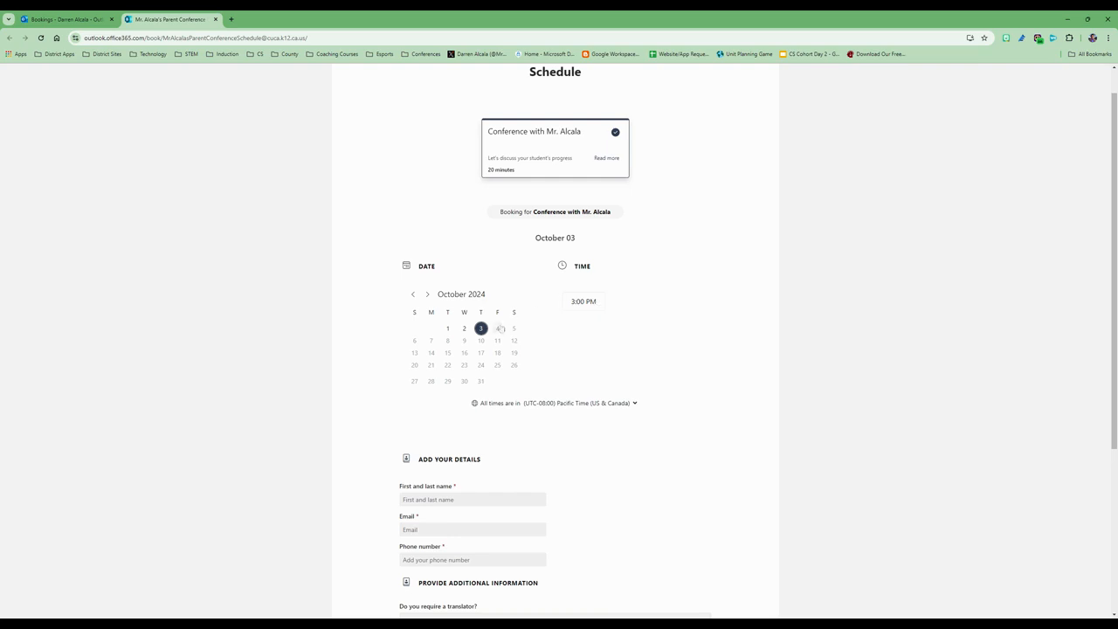
{"action": "left_click", "coordinate": [497, 329]}
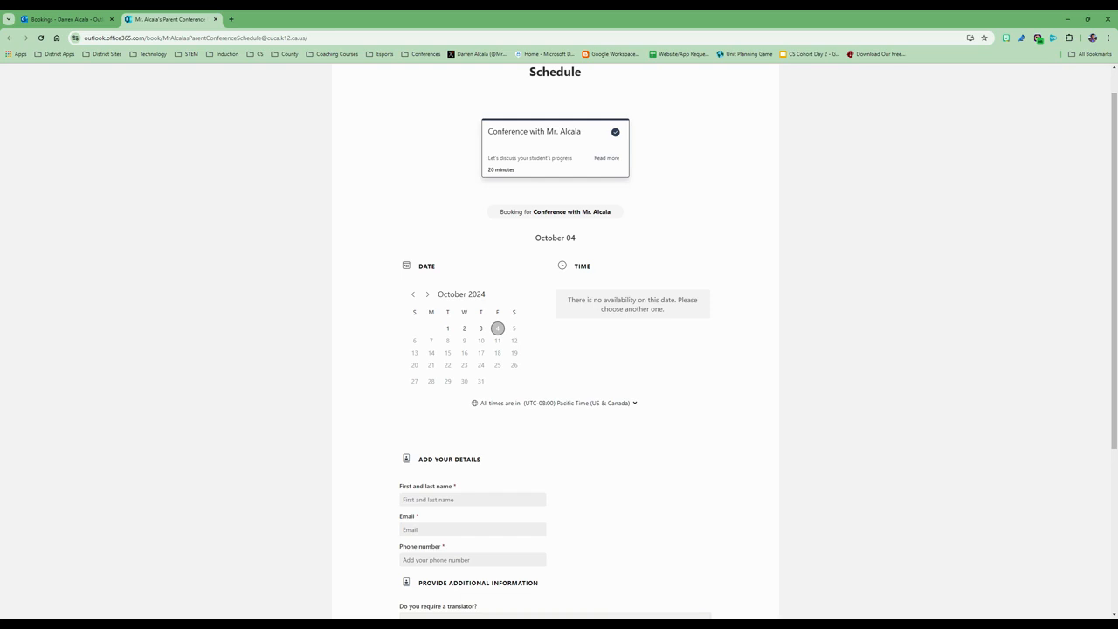
{"action": "scroll", "coordinate": [524, 236], "scroll_direction": "up", "scroll_amount": 1}
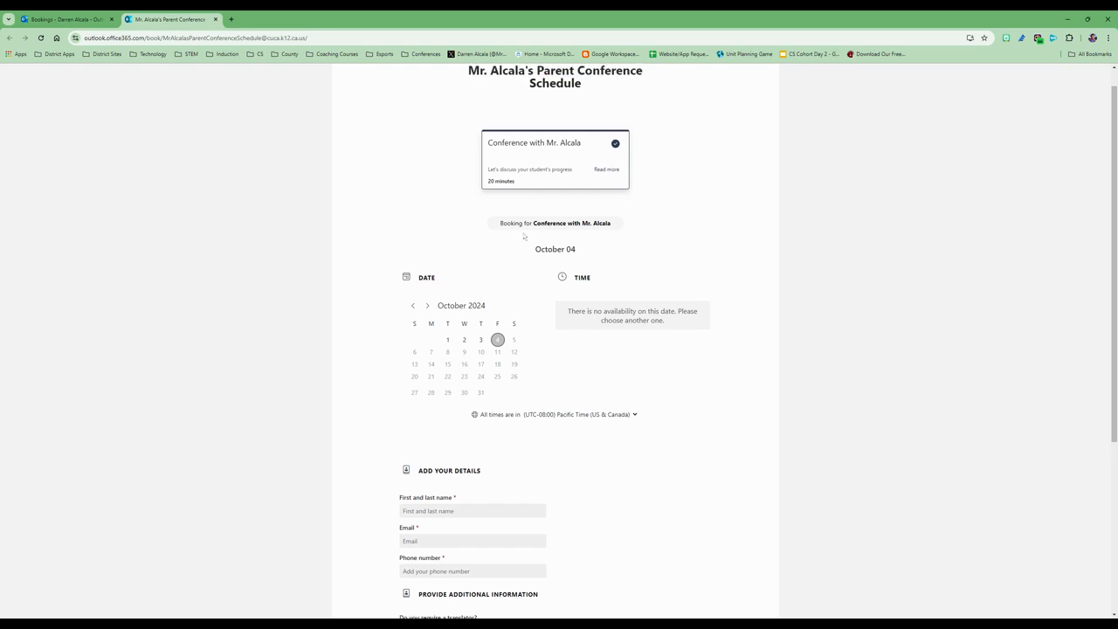
{"action": "scroll", "coordinate": [520, 484], "scroll_direction": "down", "scroll_amount": 5}
{"action": "scroll", "coordinate": [522, 482], "scroll_direction": "up", "scroll_amount": 5}
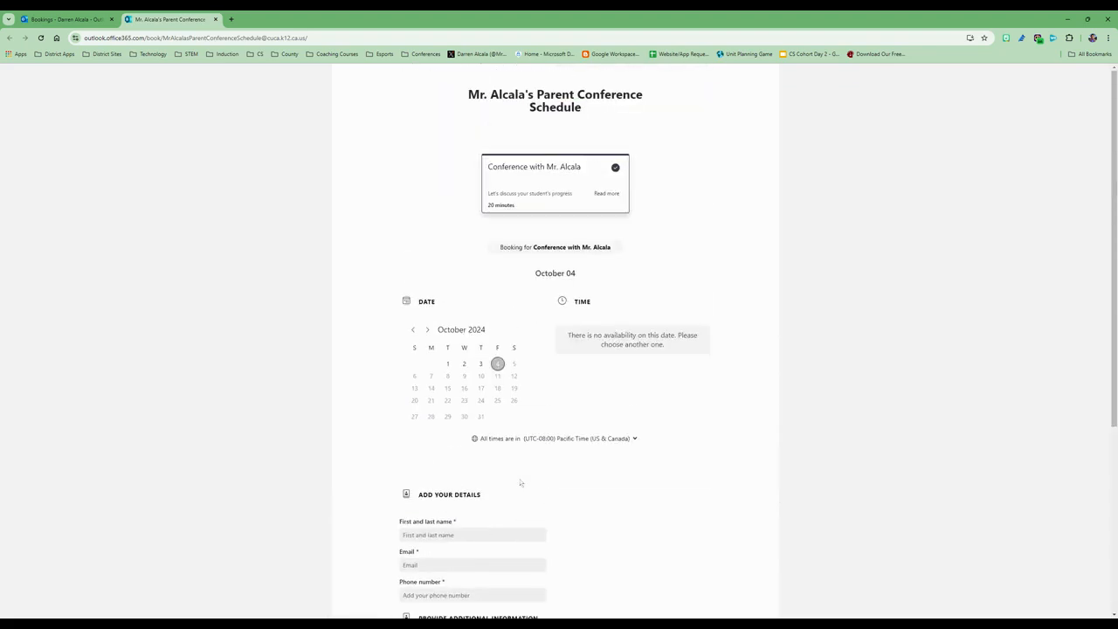
Return to the booking page settings and copy the public booking page's link.
{"action": "left_click", "coordinate": [63, 19]}
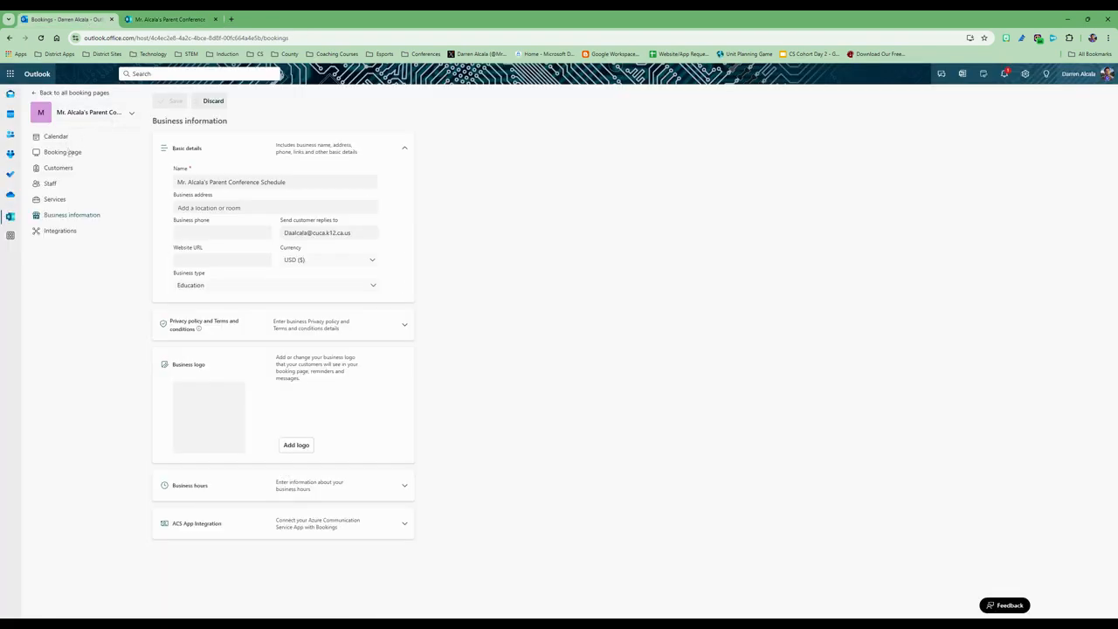
{"action": "left_click", "coordinate": [62, 153]}
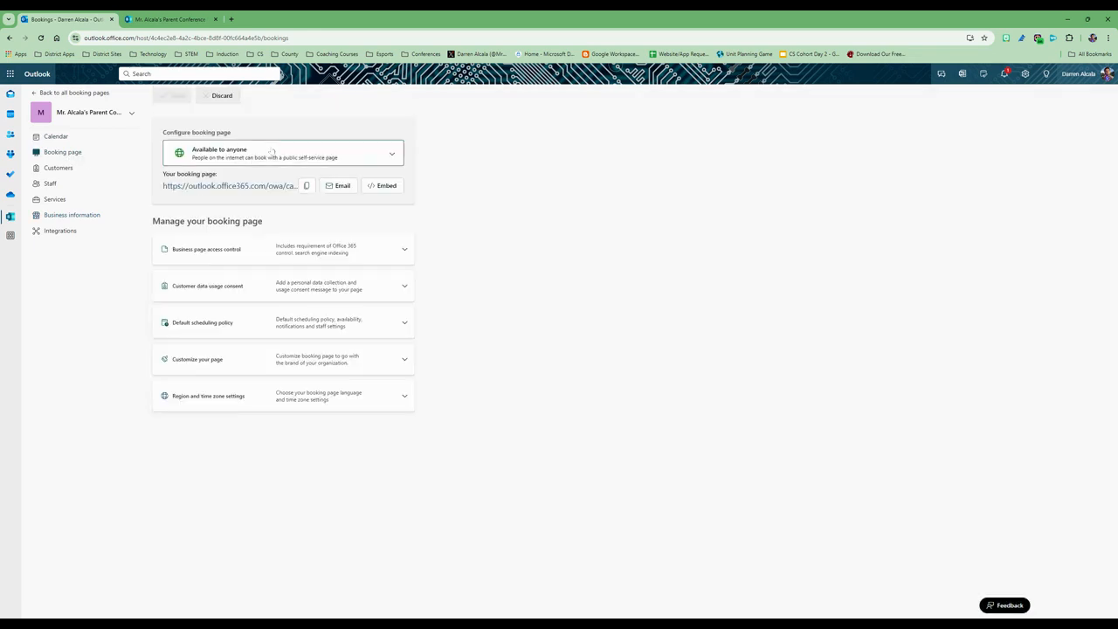
{"action": "left_click", "coordinate": [307, 186]}
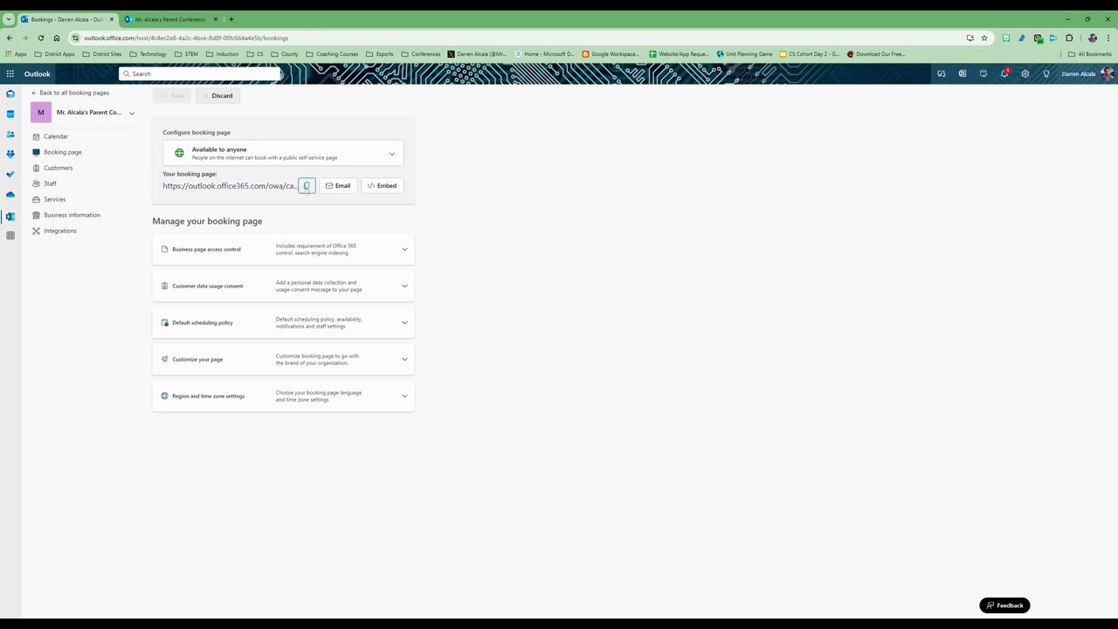